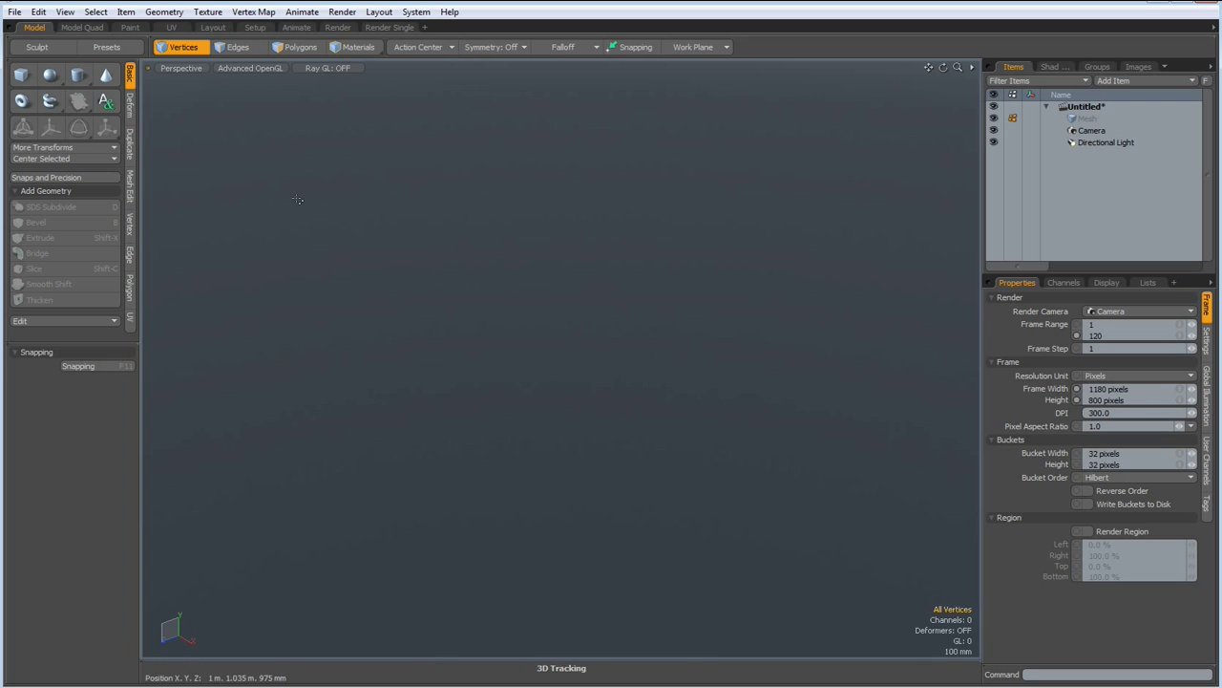
- Create a unit cube in the scene and frame it in the perspective view
key("ctrl")
left_click(23, 78, "ctrl")
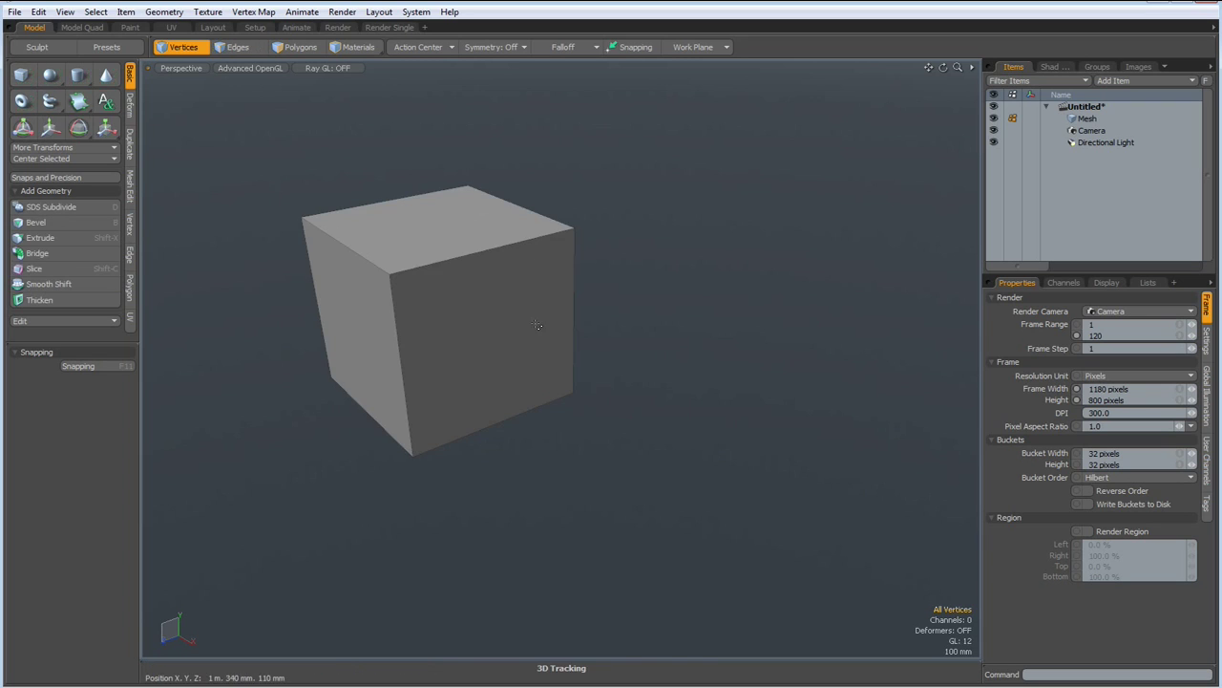
left_click_drag(510, 417, 534, 448, "alt")
key("Home")
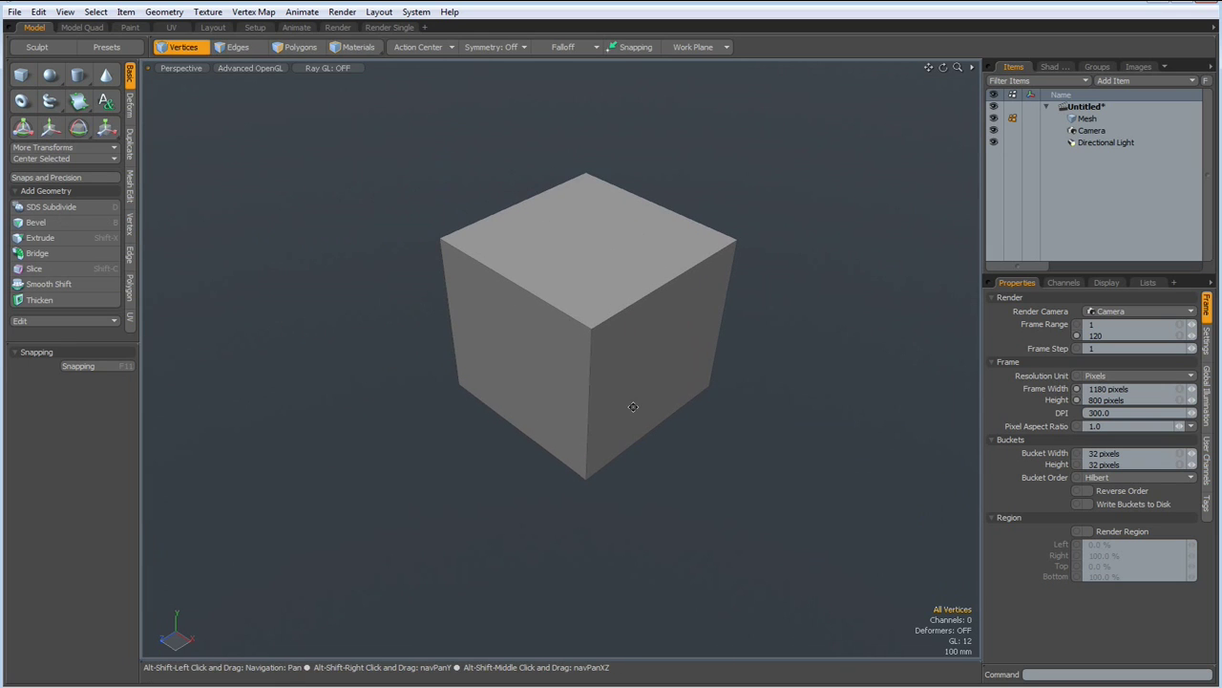
- Loop-slice the cube with 2 uniform cuts across one of its upper edges
key("2")
left_click(564, 306)
key("alt+c")
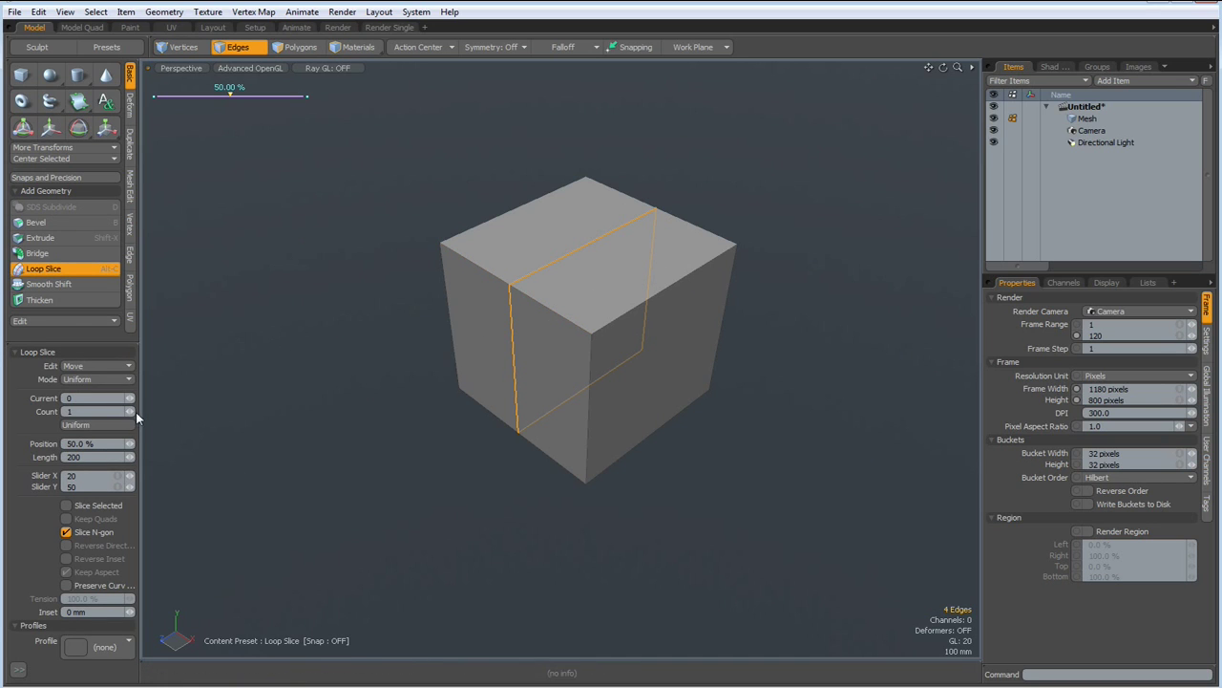
left_click(133, 410)
key("space")
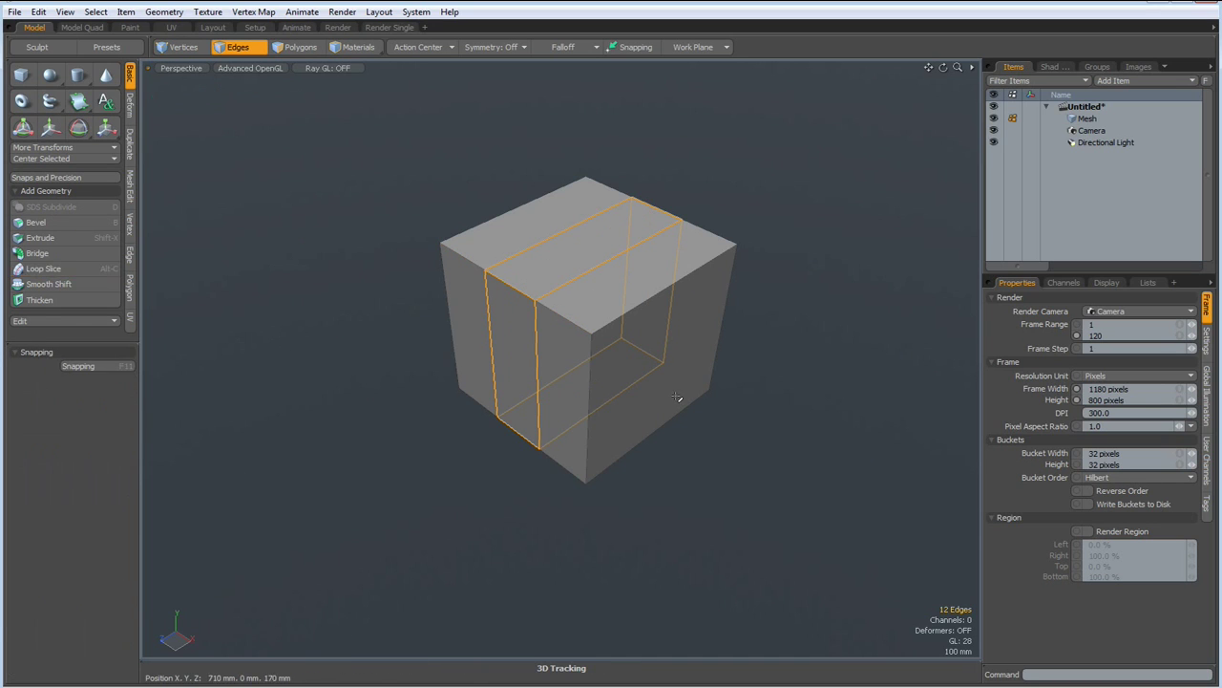
- Loop-slice the cube with 2 uniform cuts in each of the two remaining directions, forming a 3 by 3 grid per face
left_click(644, 341)
key("alt+c")
key("space")
left_click(622, 384)
left_click(564, 404)
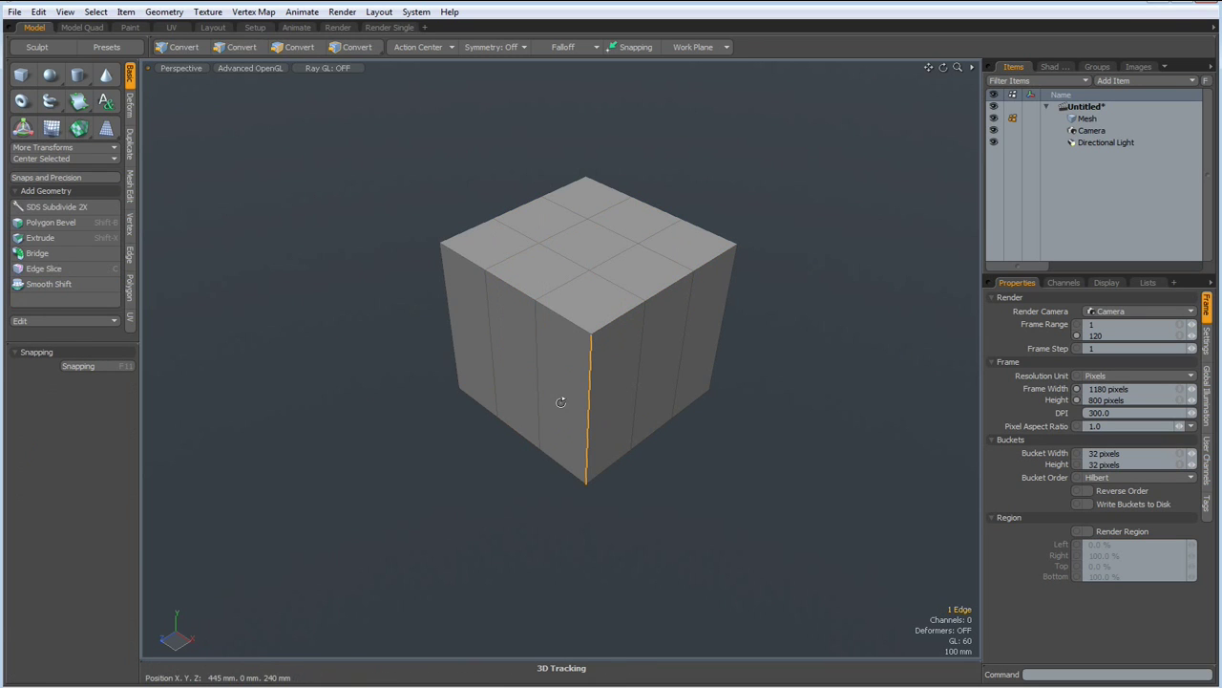
key("alt+c")
key("space")
- Clear the edge selection and apply SDS Subdivide to the whole cube twice
left_click(382, 456)
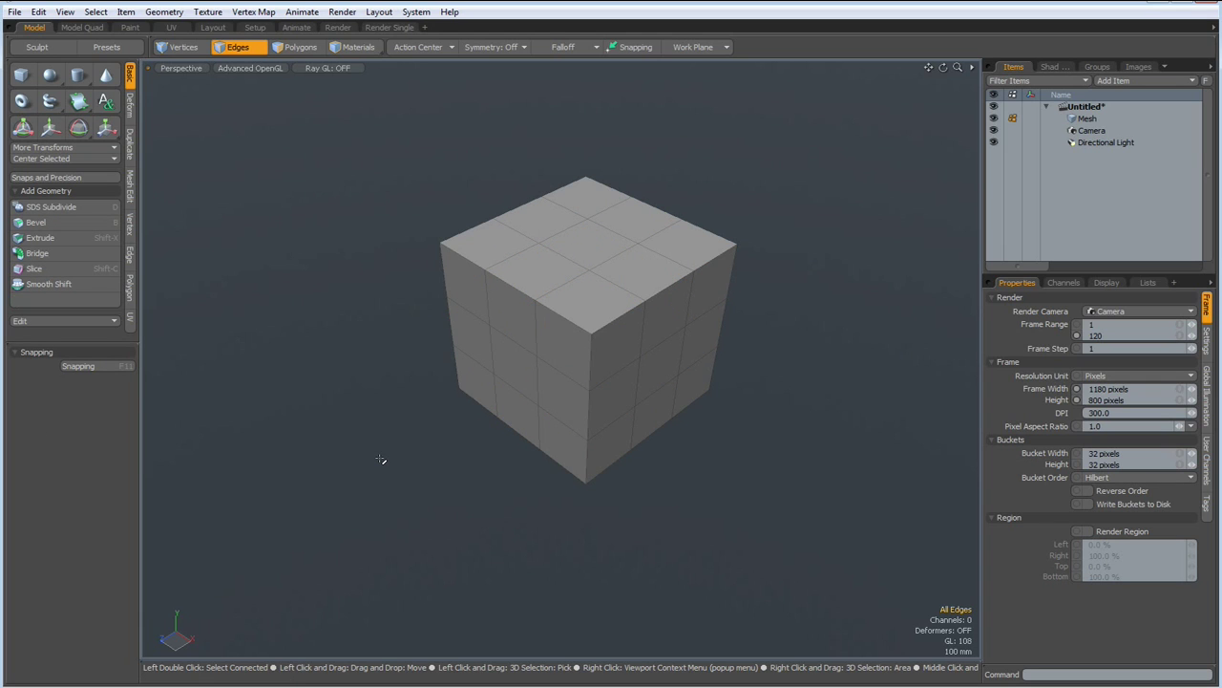
key("d")
key("d")
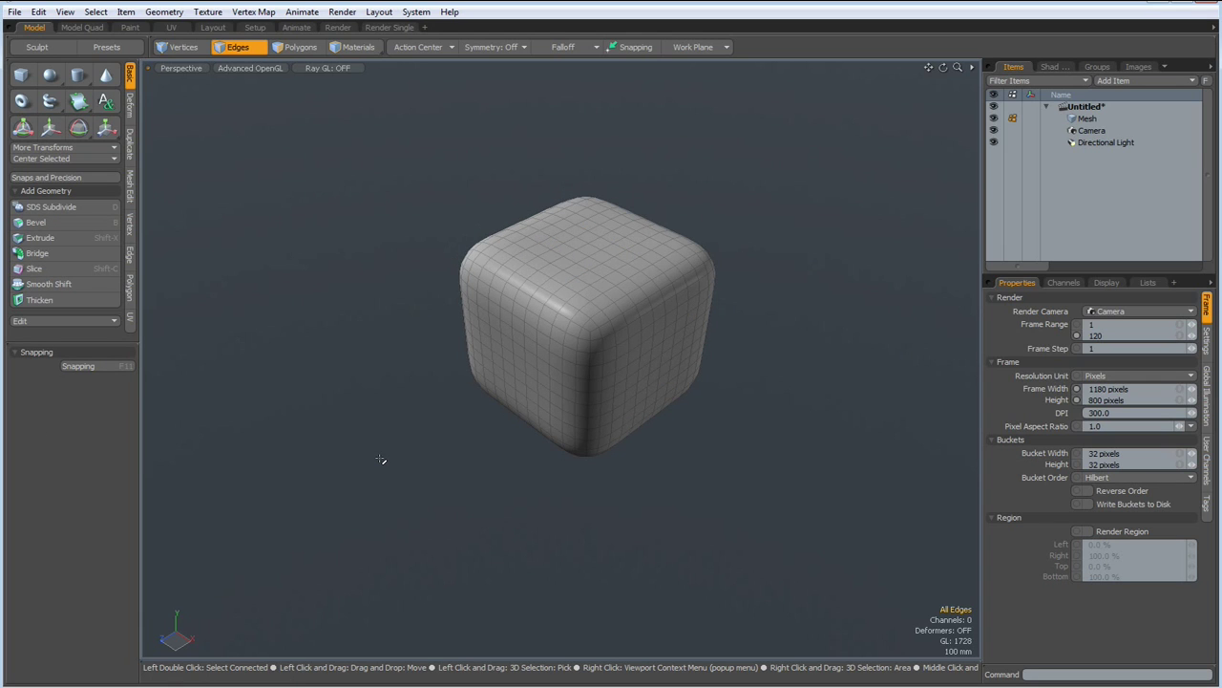
- In the top view, delete all polygons except the cube's quarter on the positive X, positive Z side
key("ctrl+1")
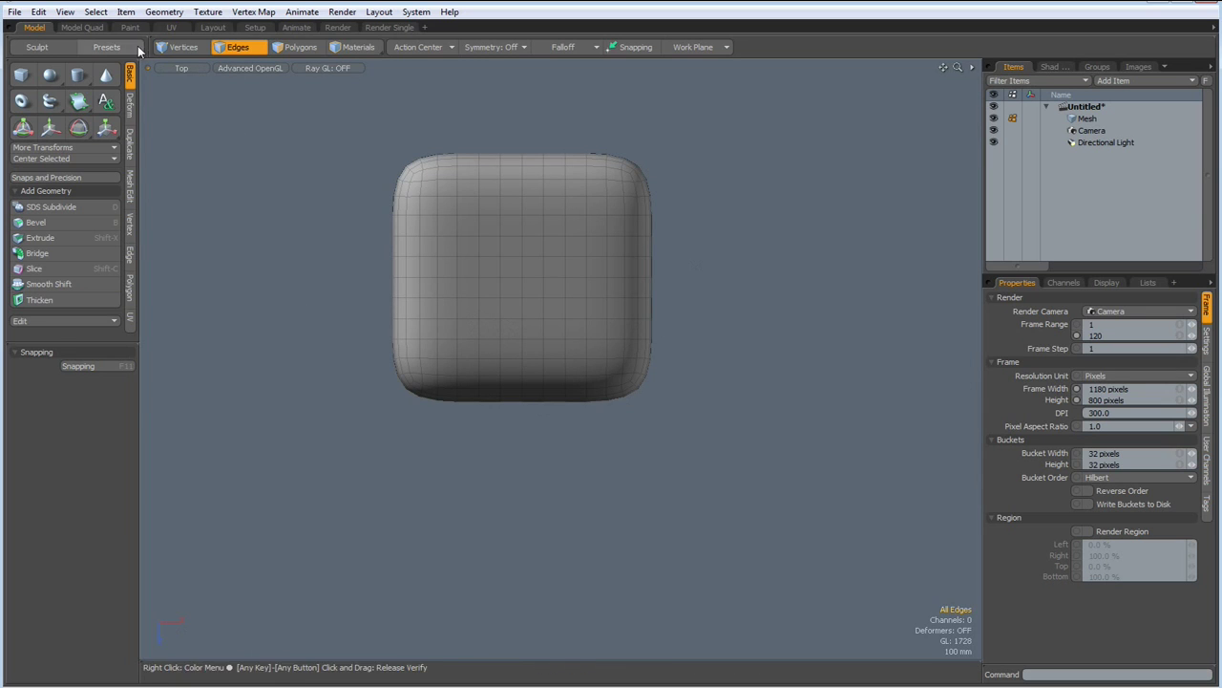
key("3")
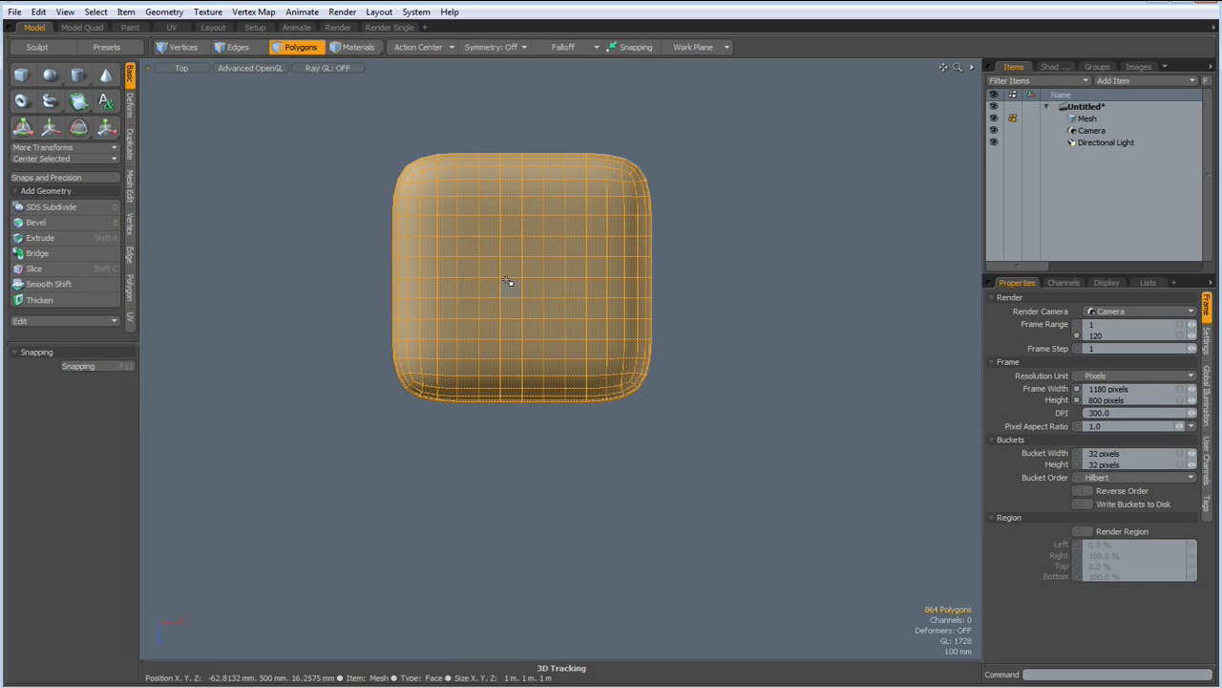
right_click_drag(507, 266, 731, 482)
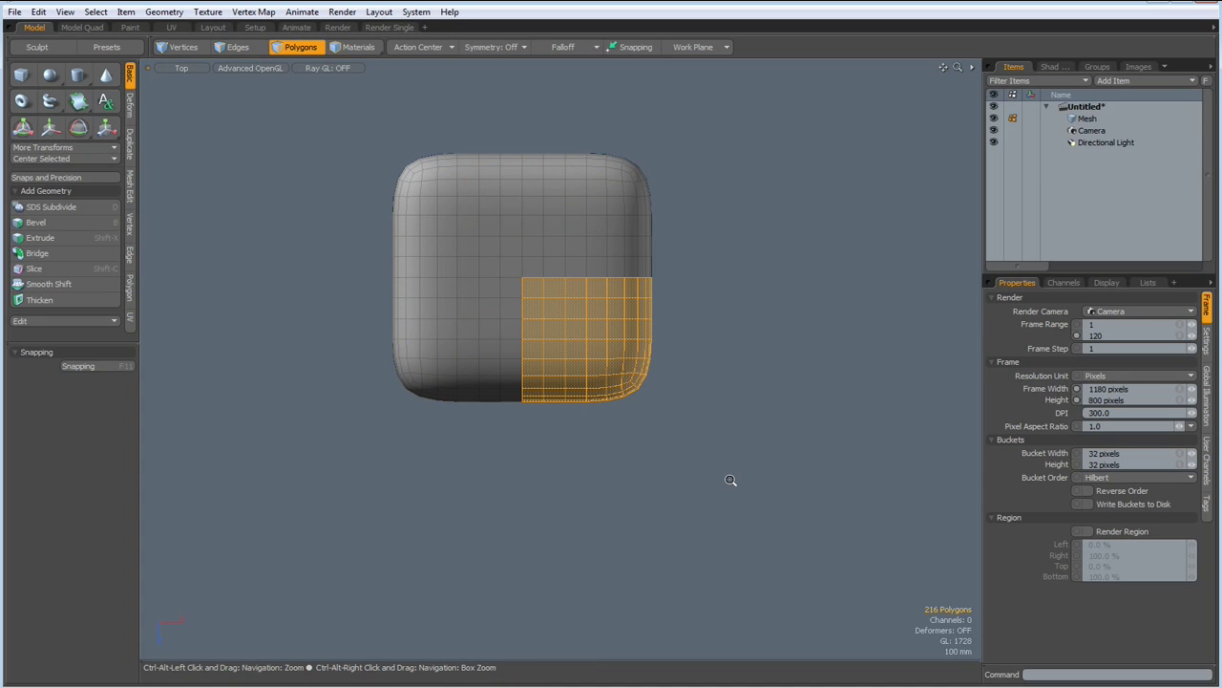
key("bracketleft")
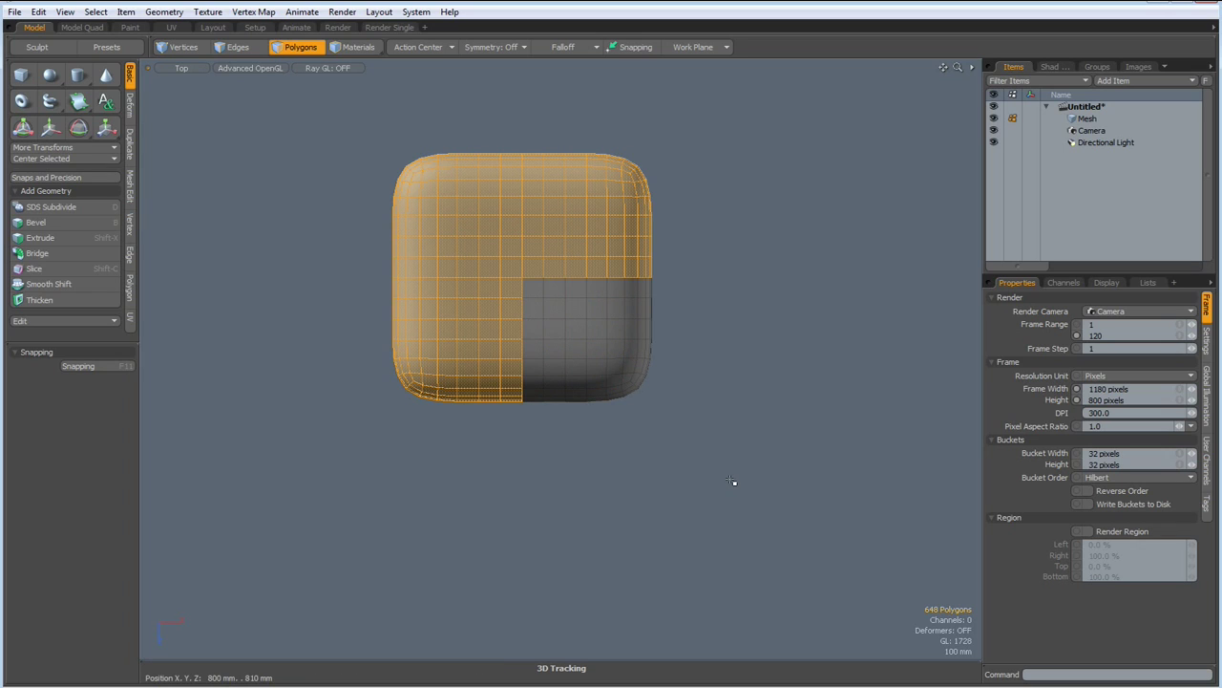
key("Delete")
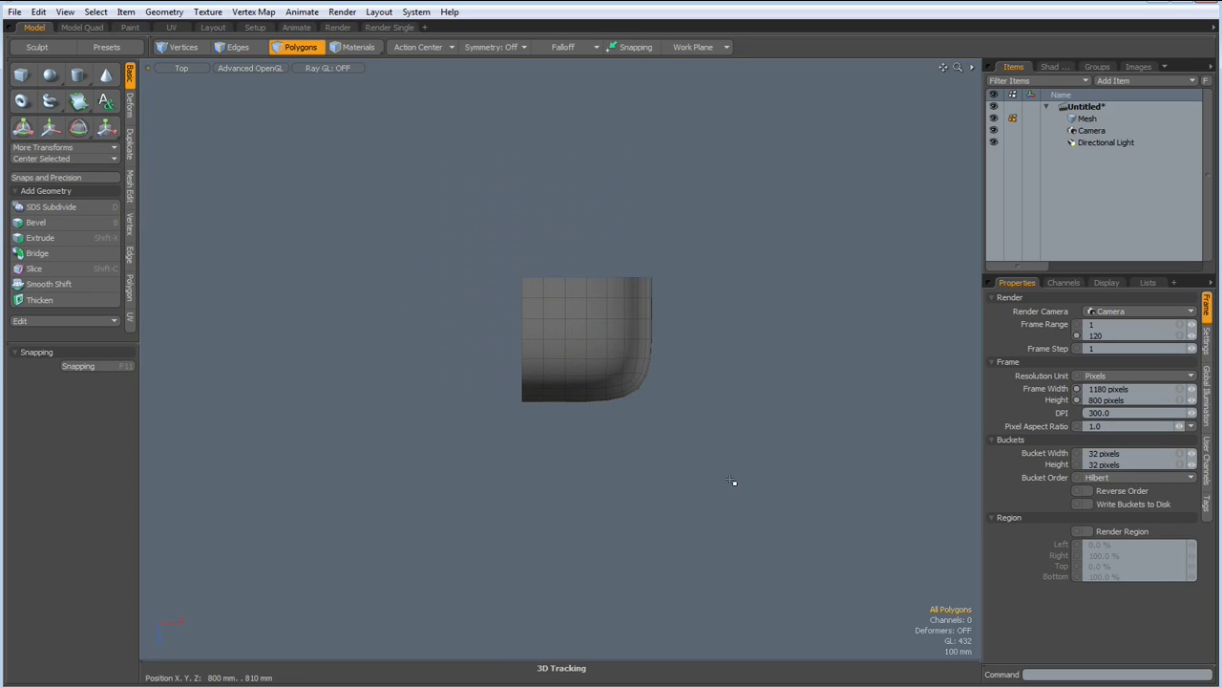
- In the front view, delete the lower half of the remaining polygons
key("2")
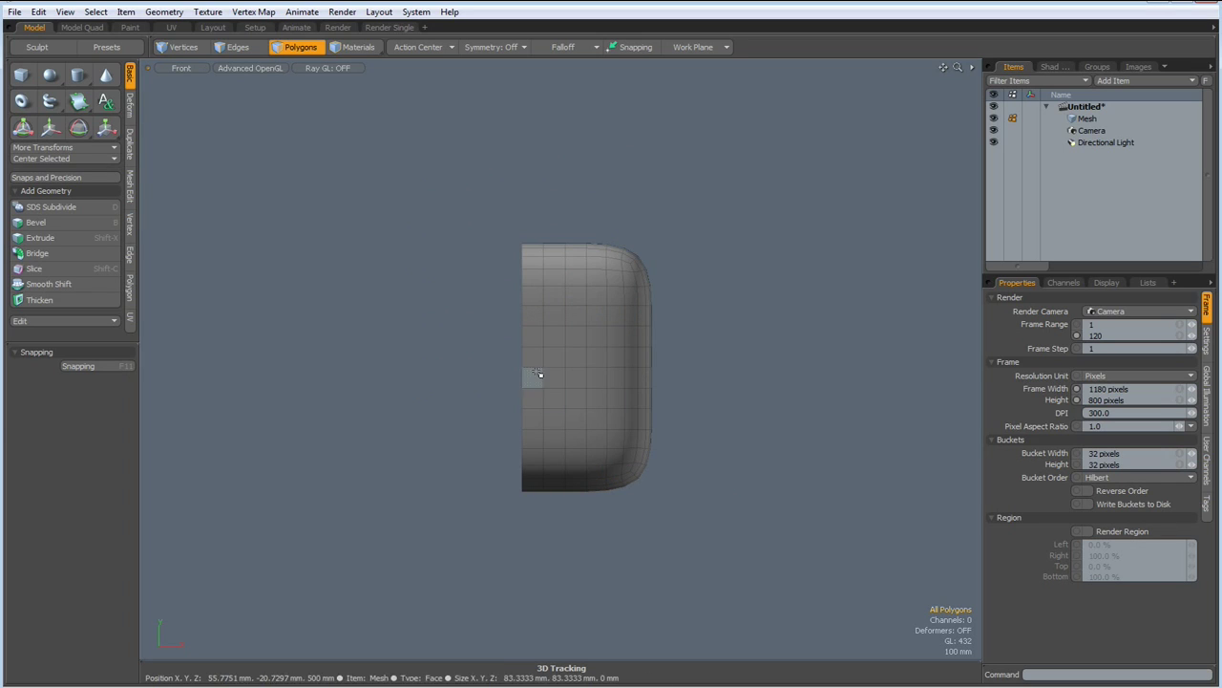
left_click_drag(513, 360, 810, 596)
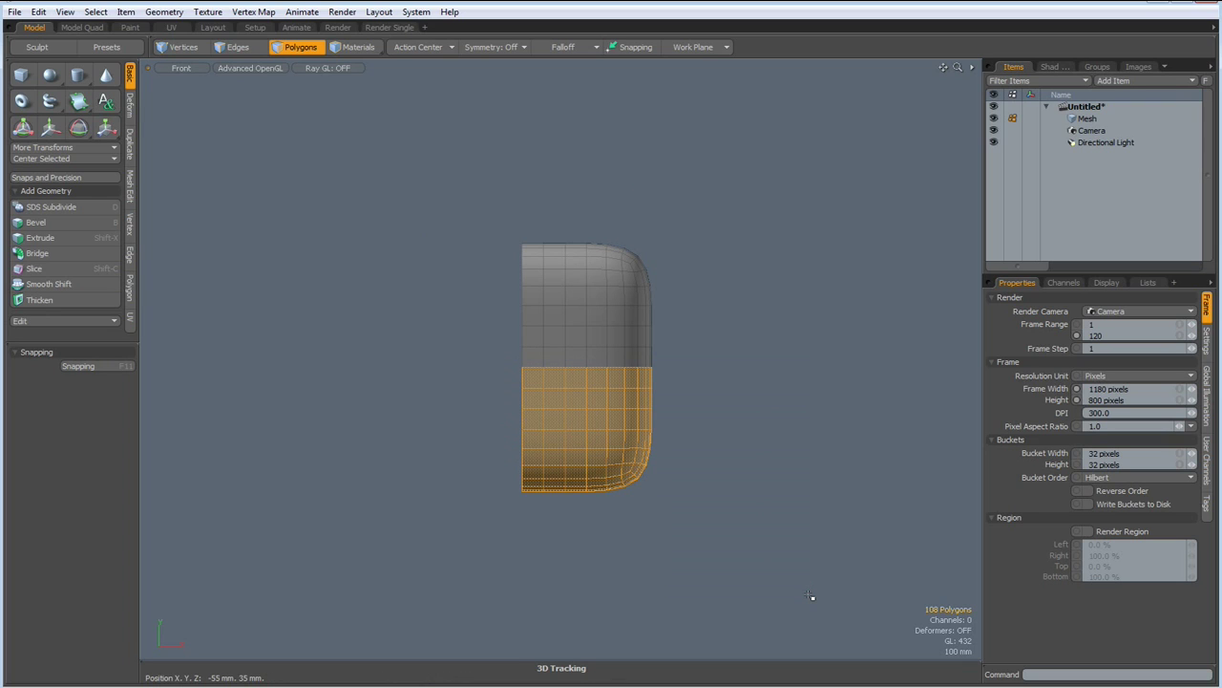
key("Delete")
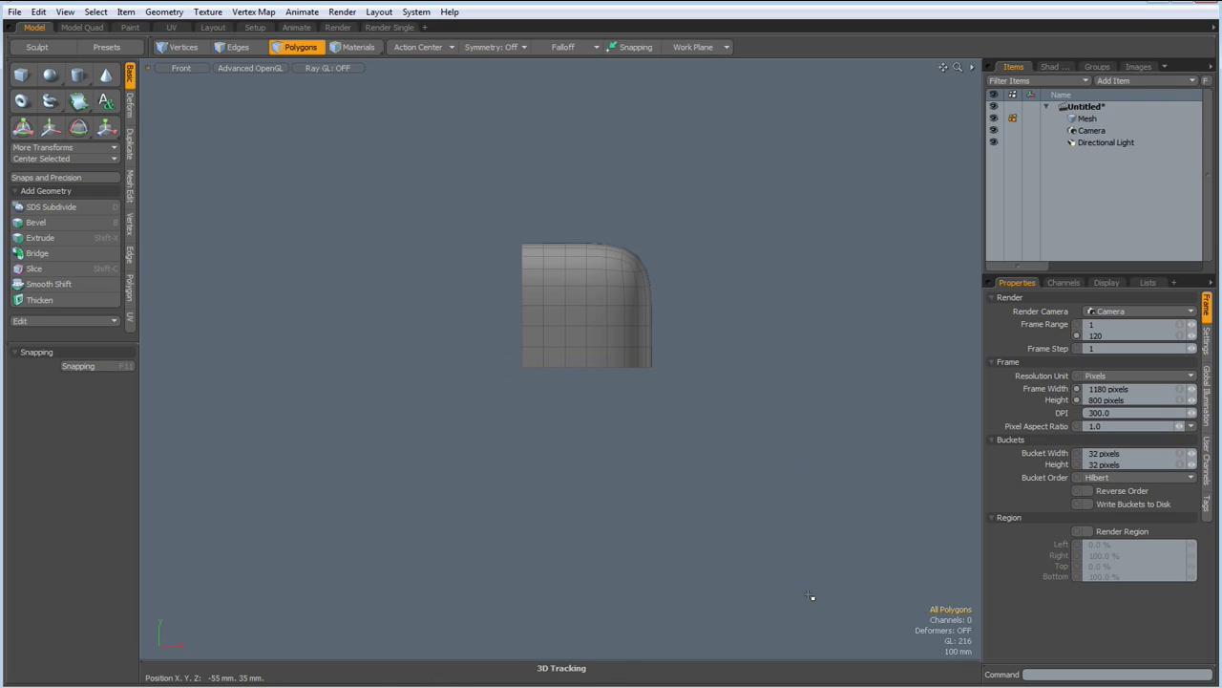
- In the perspective view, select the three edge loops that meet at the rounded corner
key("ctrl+space")
left_click(692, 355)
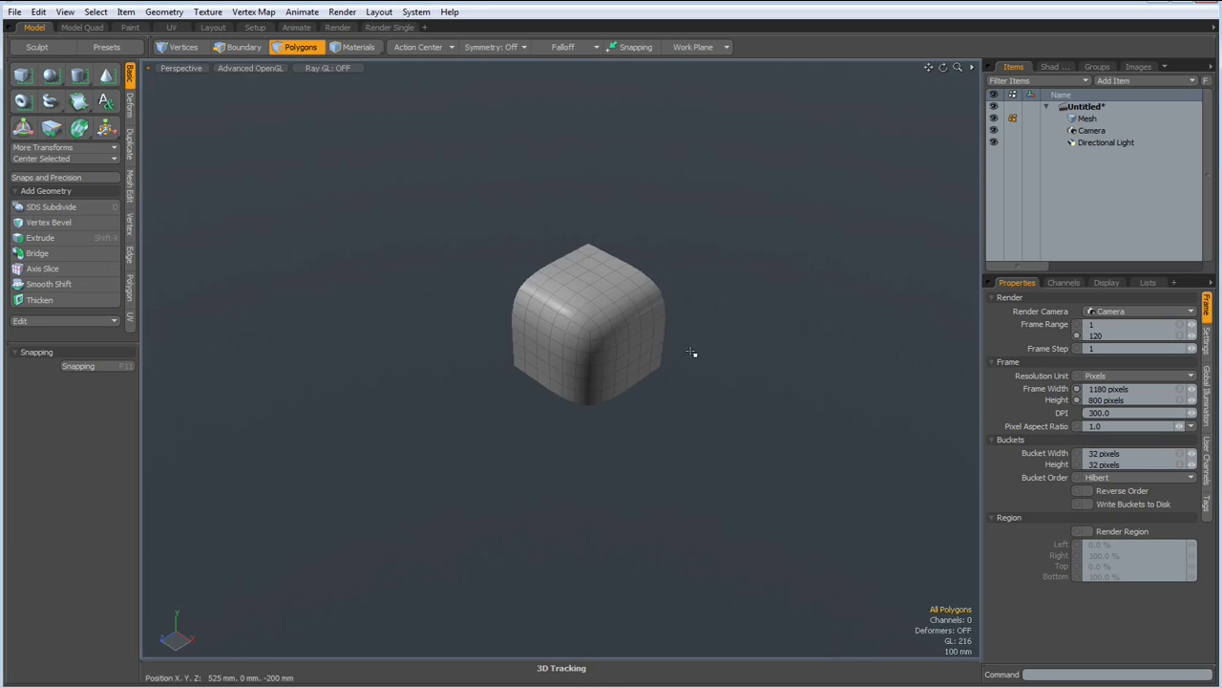
left_click_drag(696, 341, 641, 386, "alt")
scroll(633, 344, "up", 2)
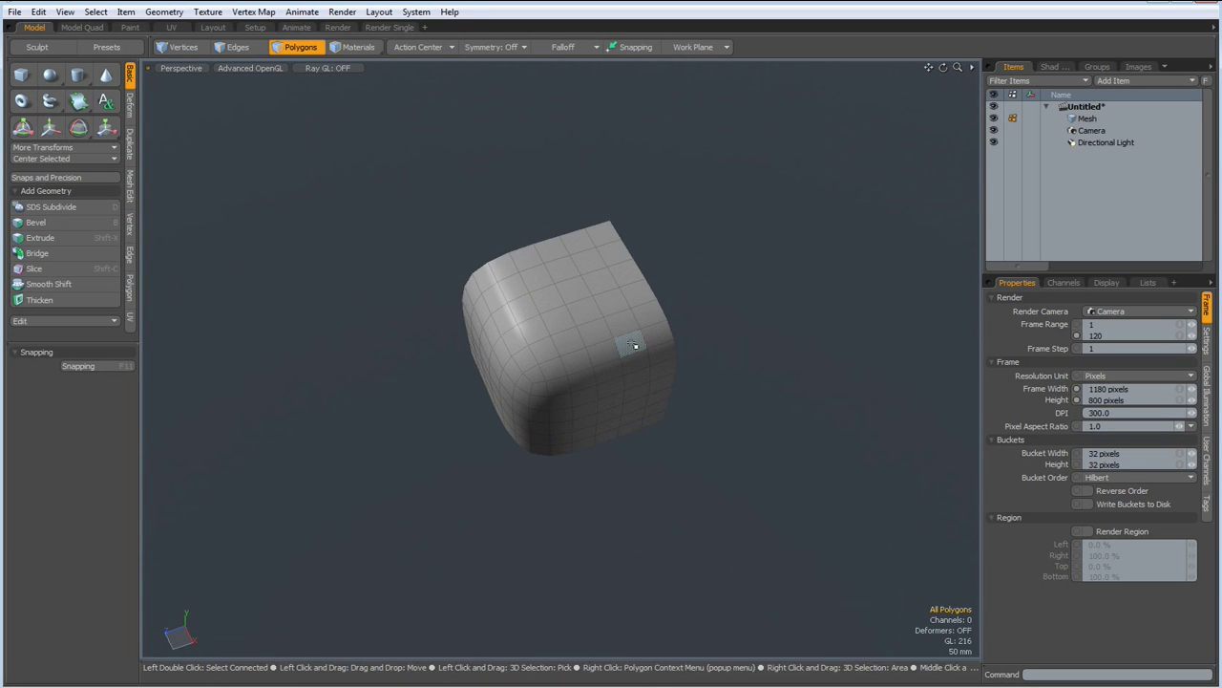
left_click_drag(563, 414, 573, 388, "alt")
scroll(559, 319, "up", 2)
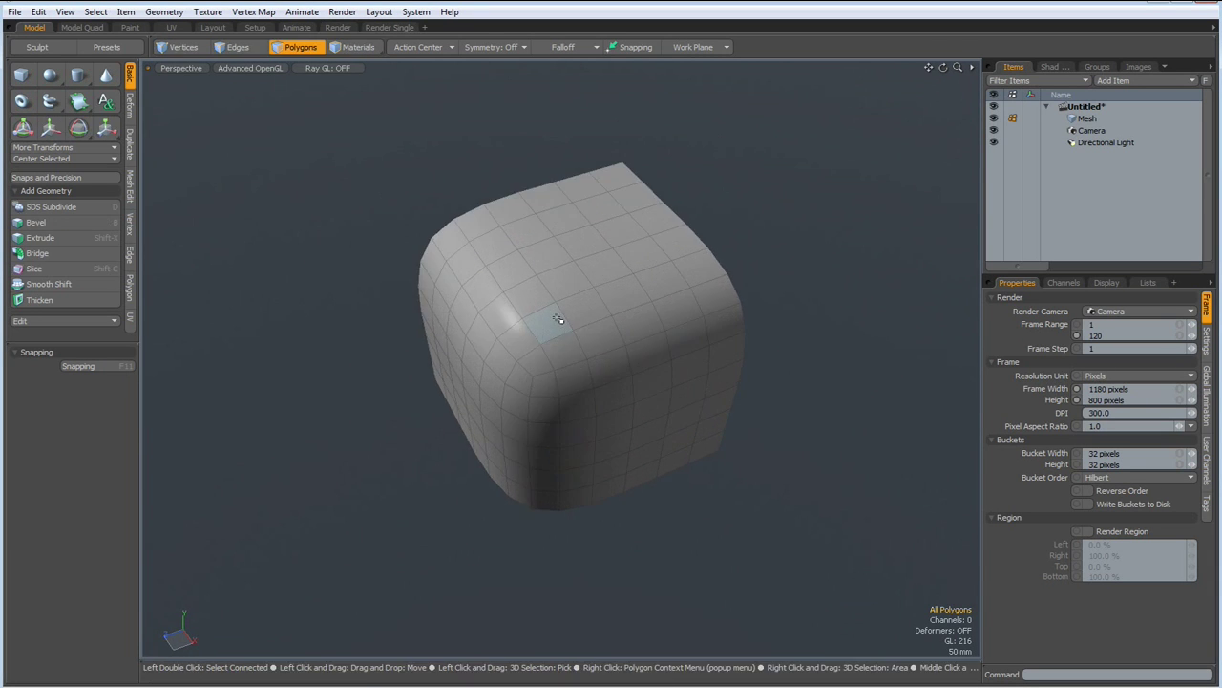
key("2")
double_click(511, 351)
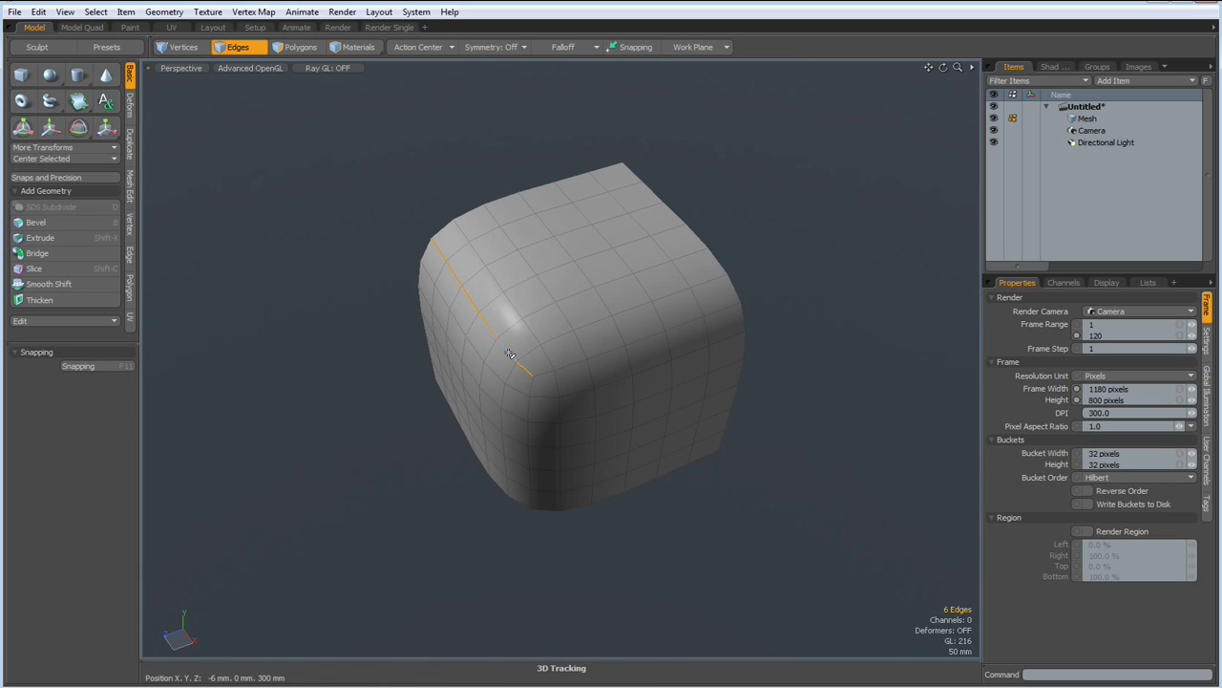
double_click(531, 406, "shift")
double_click(559, 366, "shift")
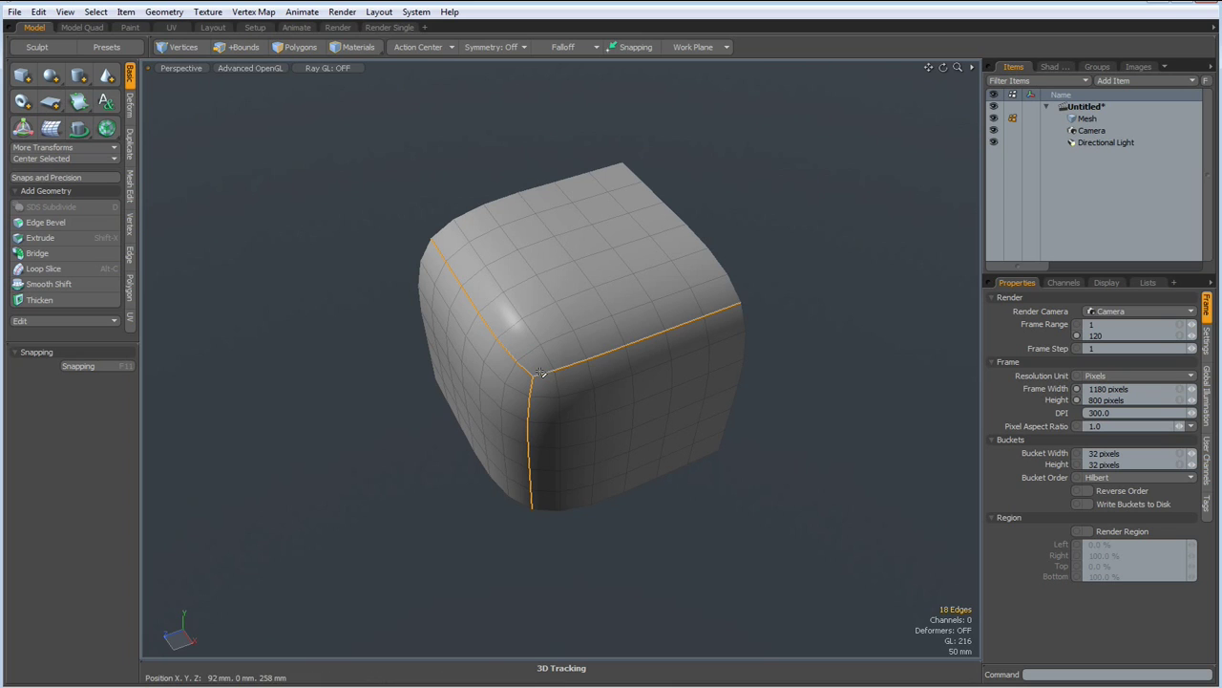
- Add three more edge loops to the selection, one in each direction, crossing the flatter parts of the faces
double_click(623, 255, "shift")
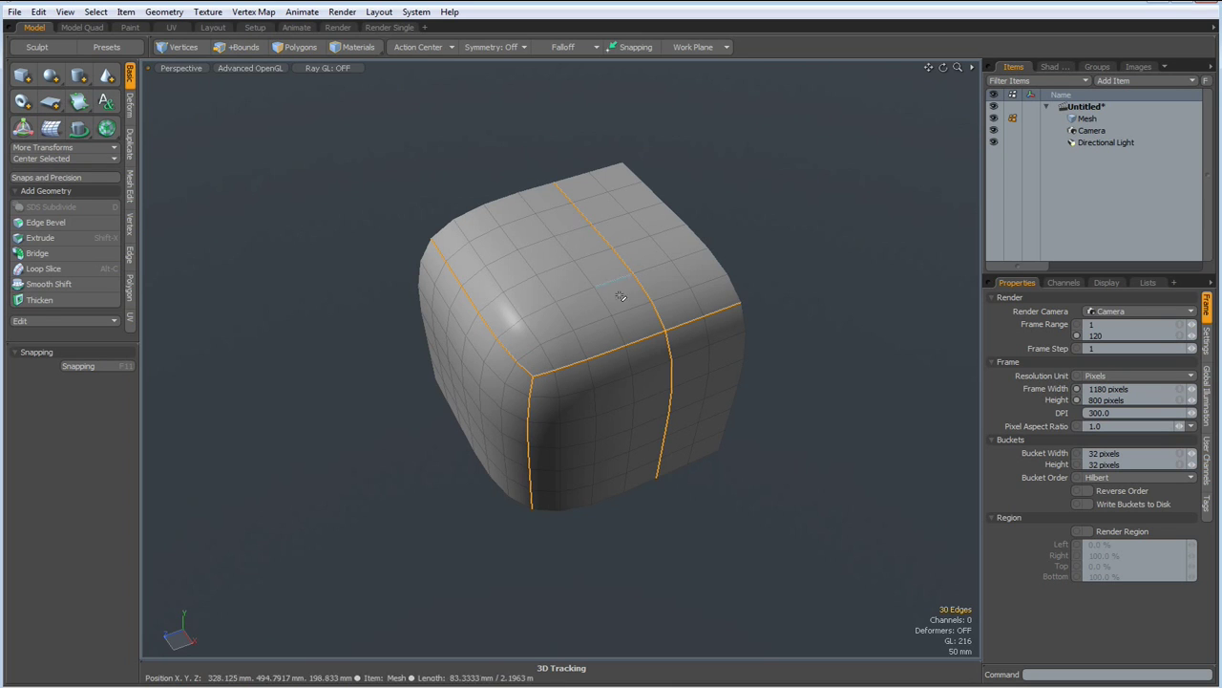
double_click(641, 429, "shift")
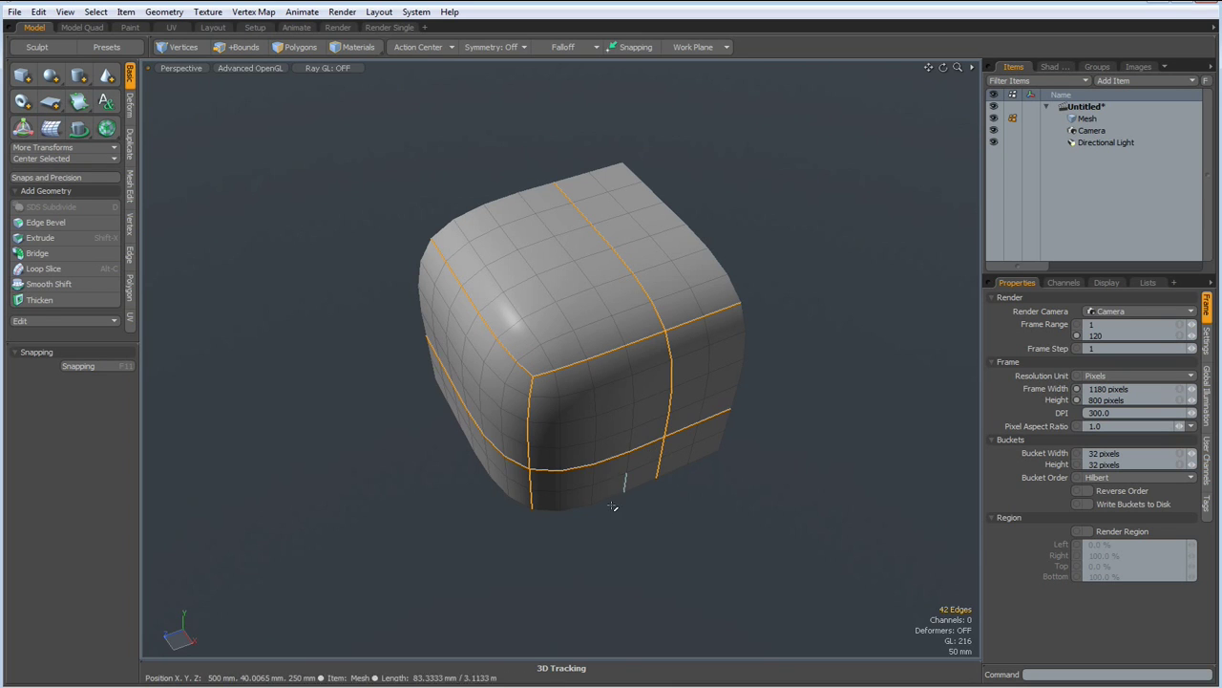
left_click_drag(328, 494, 466, 436, "alt")
double_click(556, 334, "shift")
left_click_drag(556, 334, 705, 390, "alt")
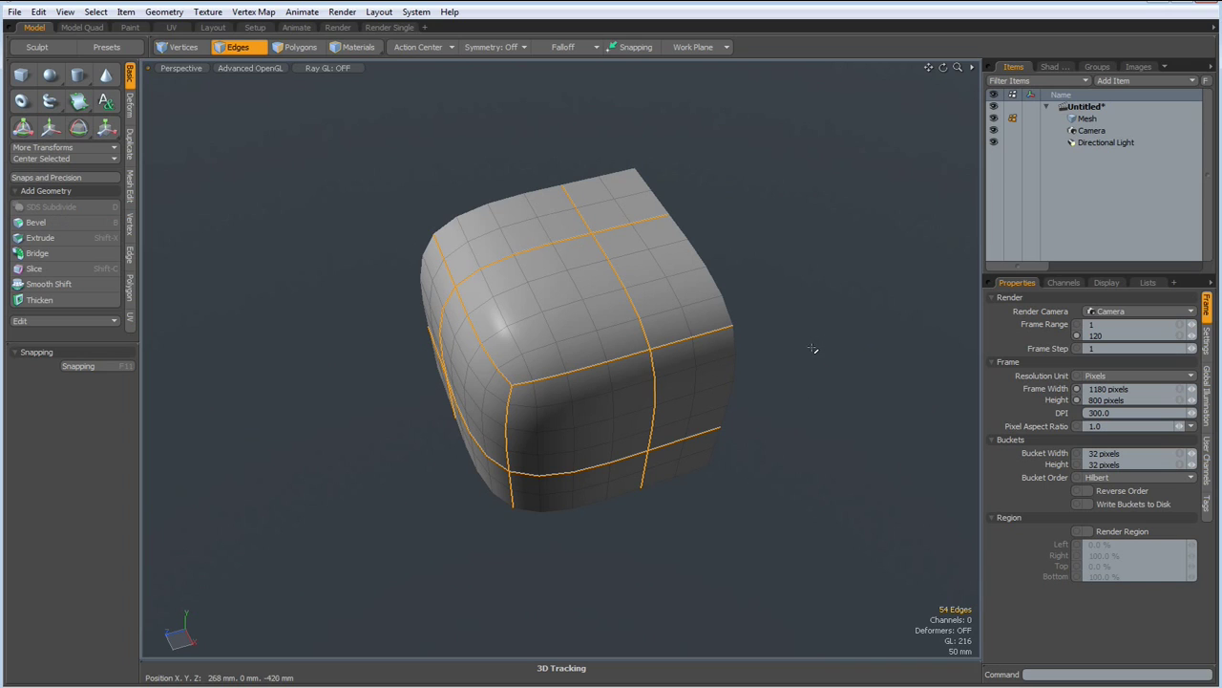
- Bevel the selected edge loops with a 10 mm inset
key("b")
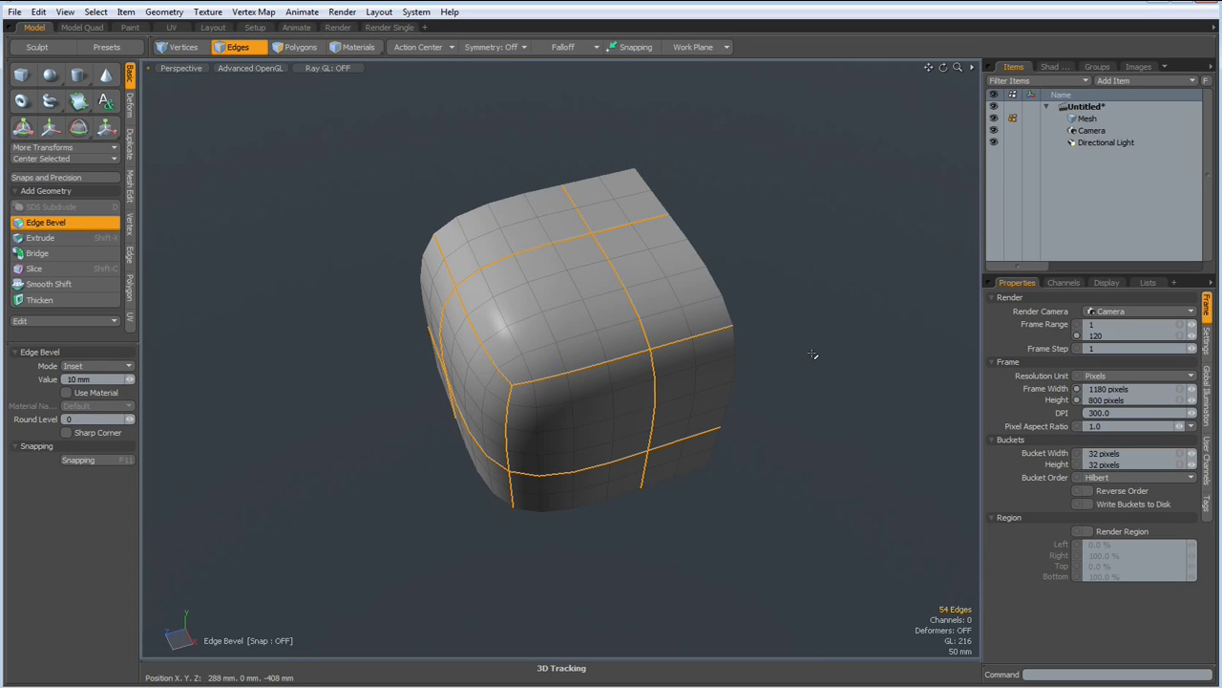
left_click_drag(533, 396, 165, 396)
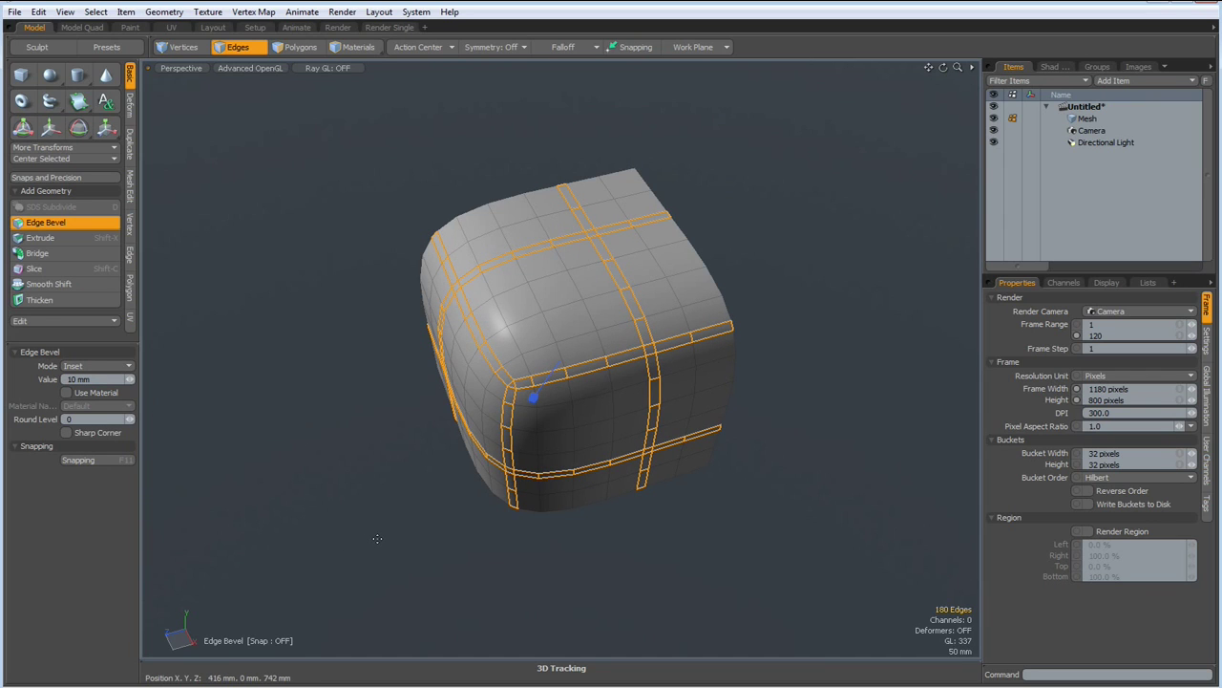
left_click_drag(348, 491, 445, 500, "alt")
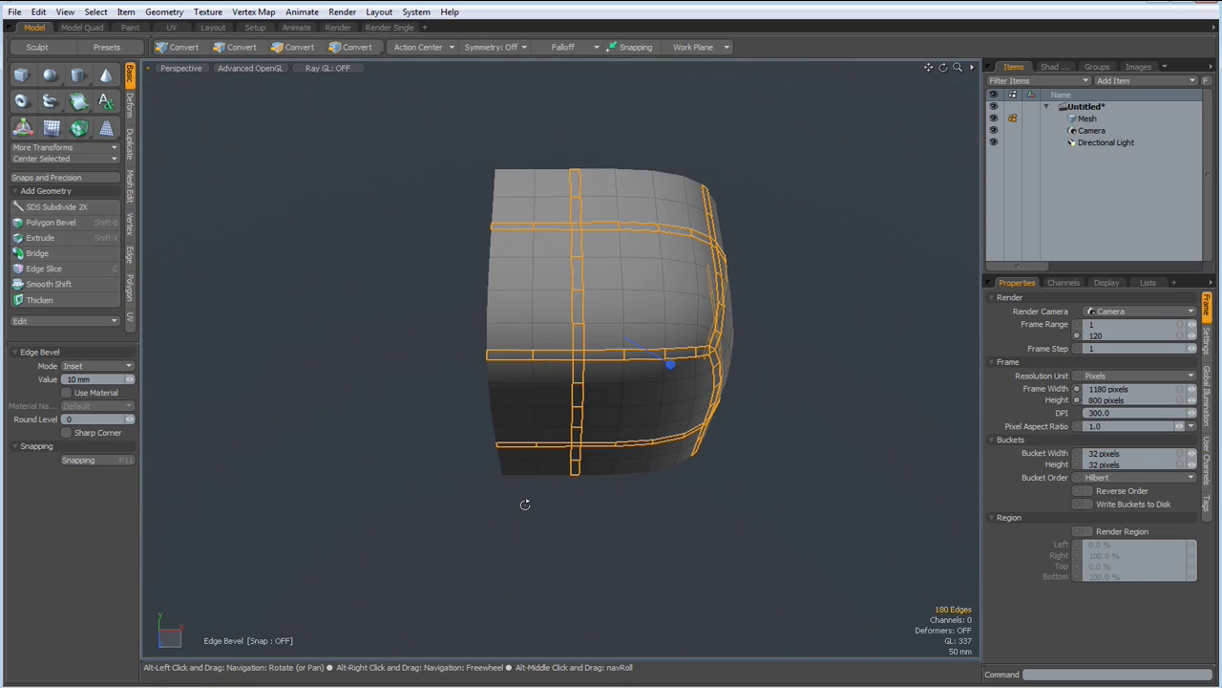
key("space")
- Select the edges of the beveled strip running along the top face and scale them to 300% in X
right_click_drag(548, 143, 608, 331)
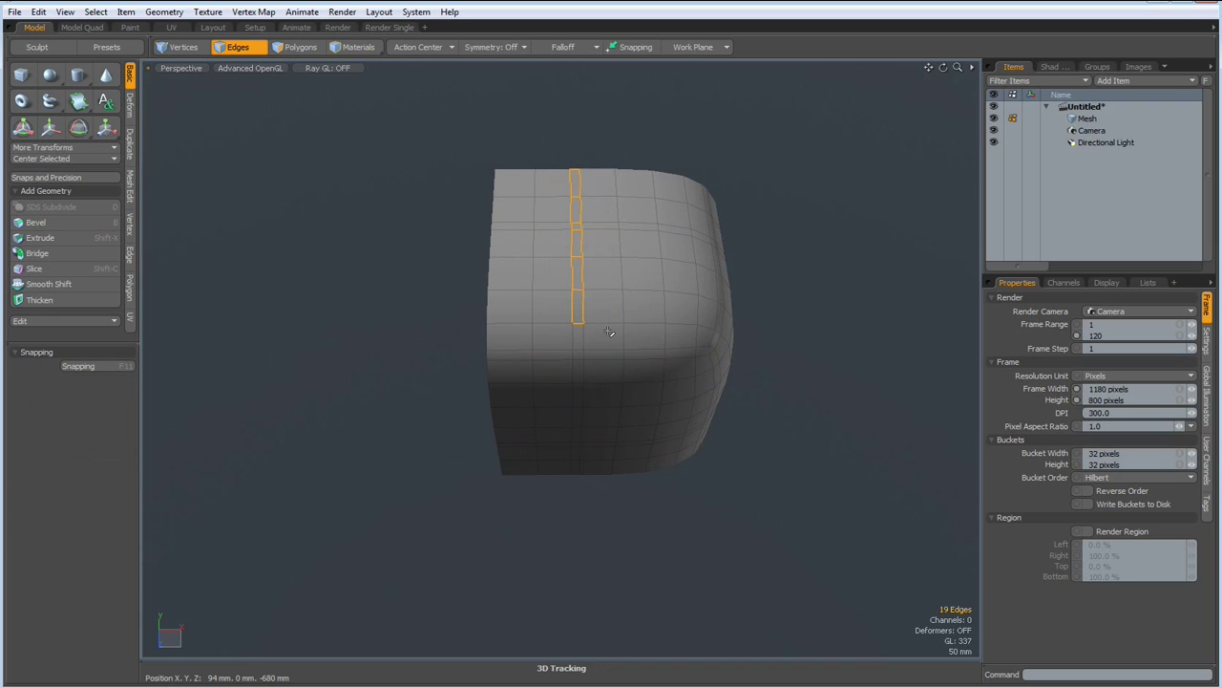
key("r")
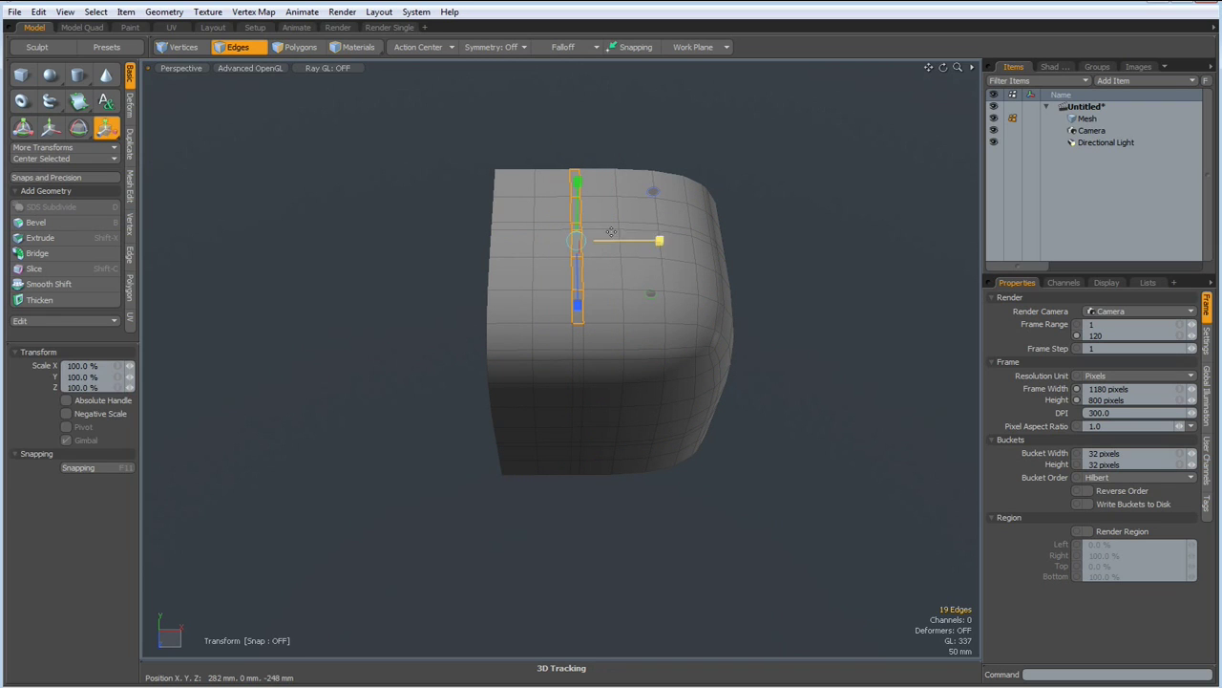
left_click_drag(659, 240, 829, 240)
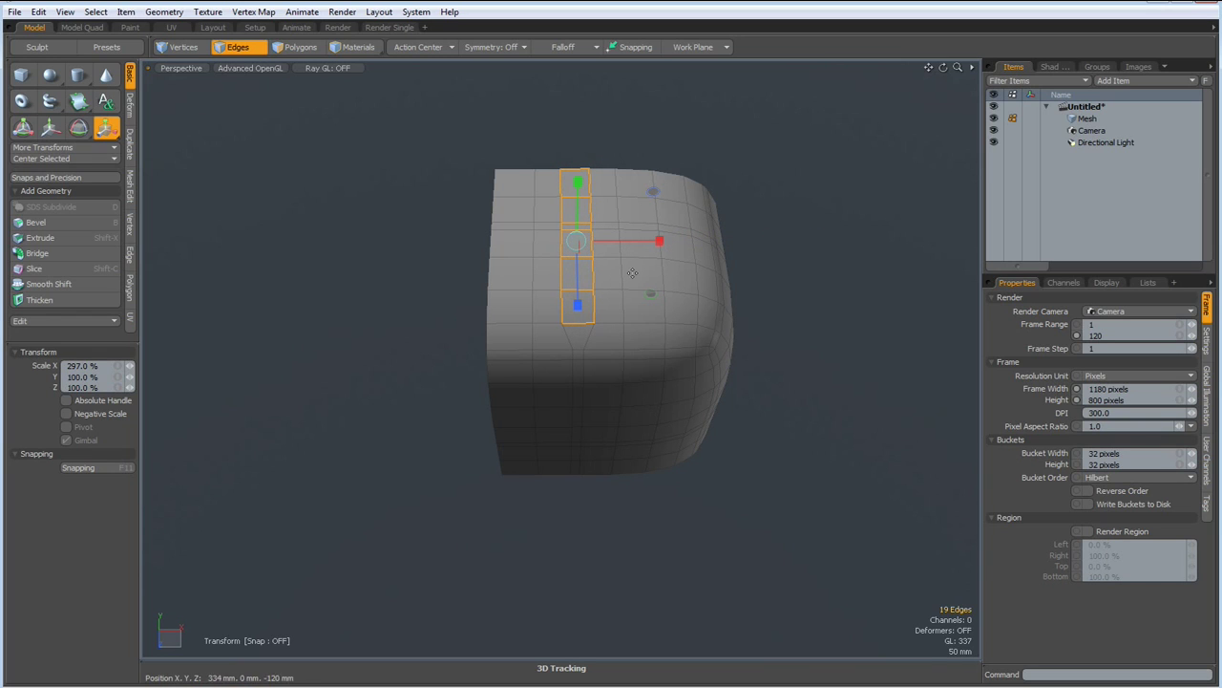
left_click(102, 365)
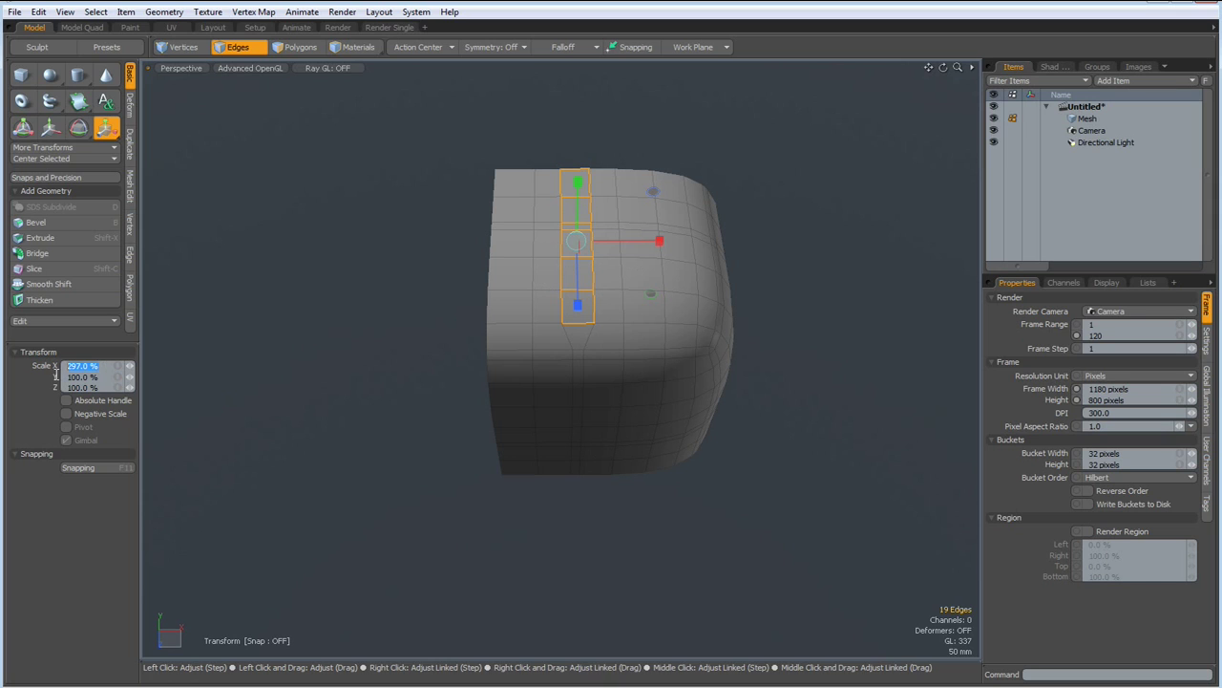
type("300")
key("Return")
left_click_drag(712, 306, 605, 354, "alt")
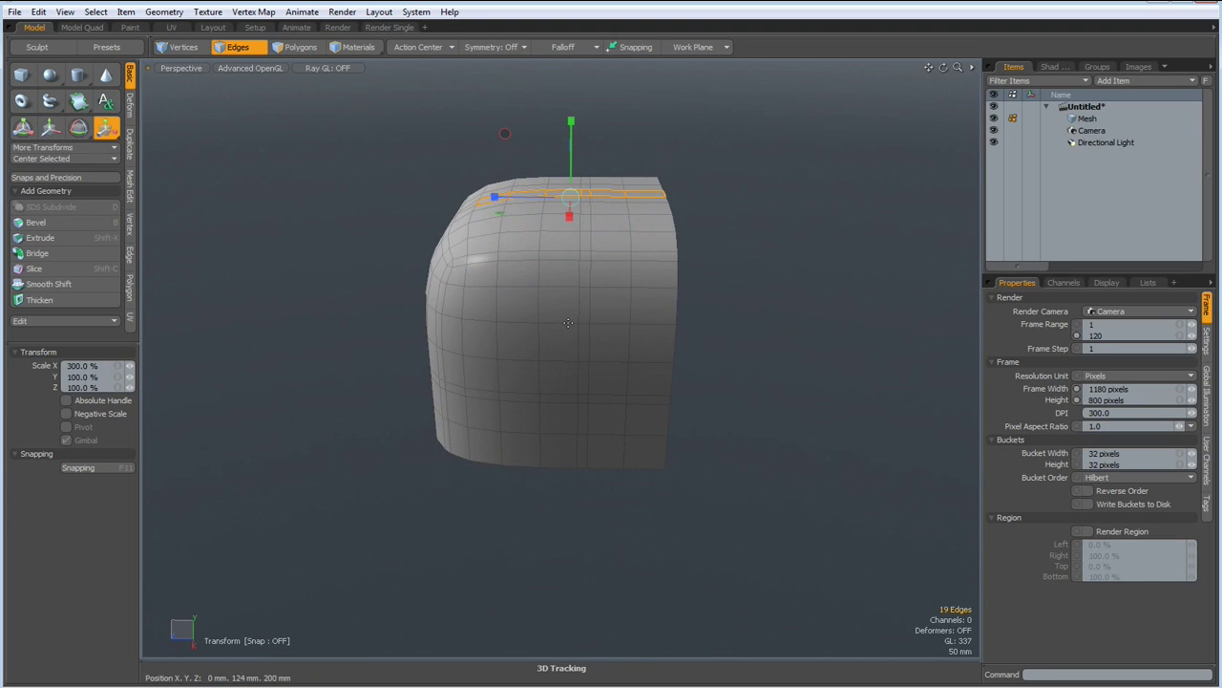
left_click_drag(565, 279, 565, 355)
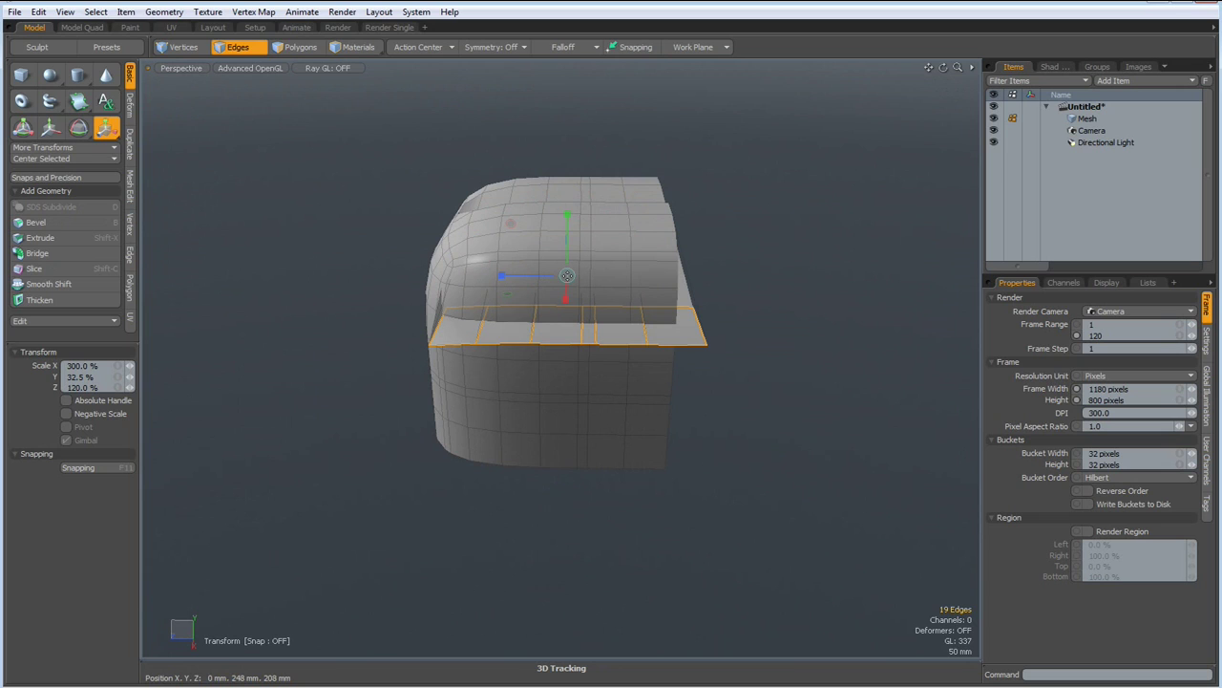
key("ctrl")
key("ctrl+z")
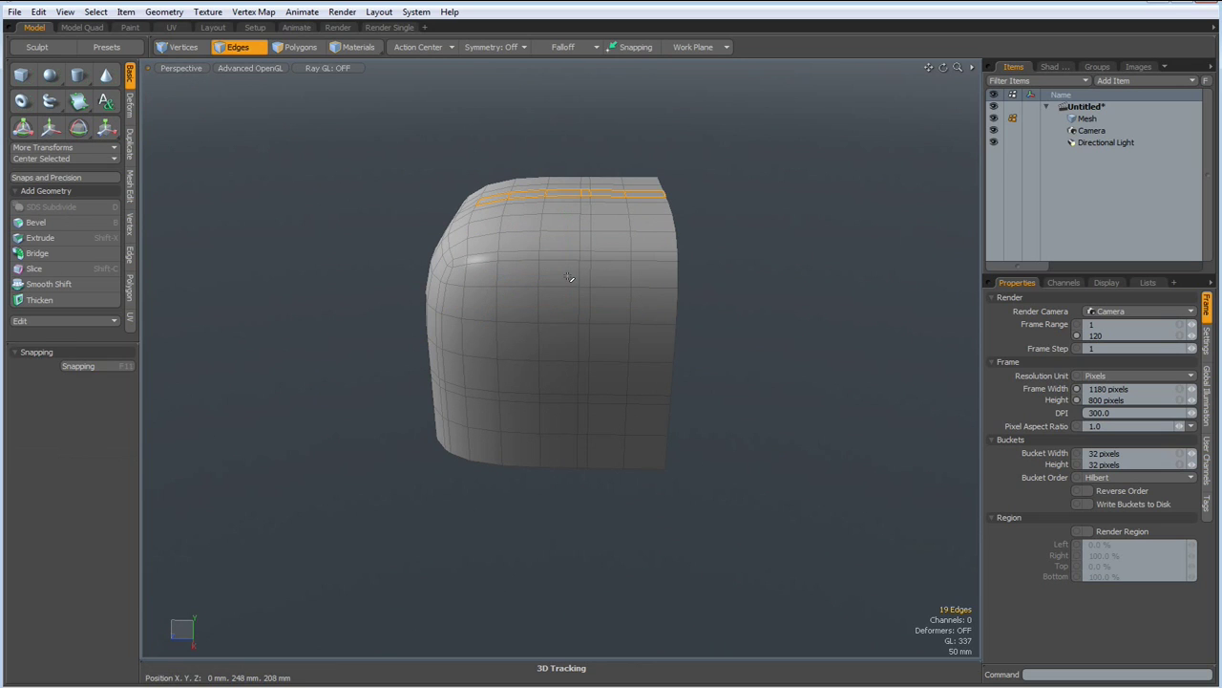
- Select the edges of the vertical beveled strip on the side face and scale them to 300% in Z
right_click_drag(569, 301, 606, 519)
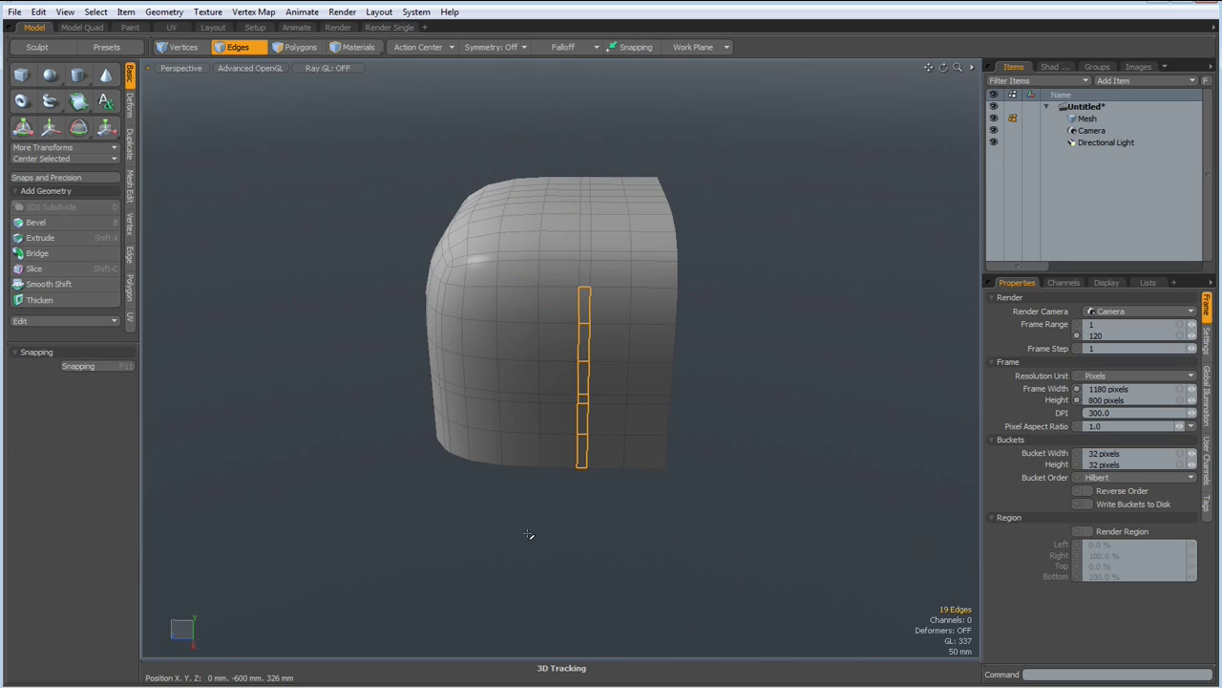
key("r")
left_click_drag(497, 382, 349, 401)
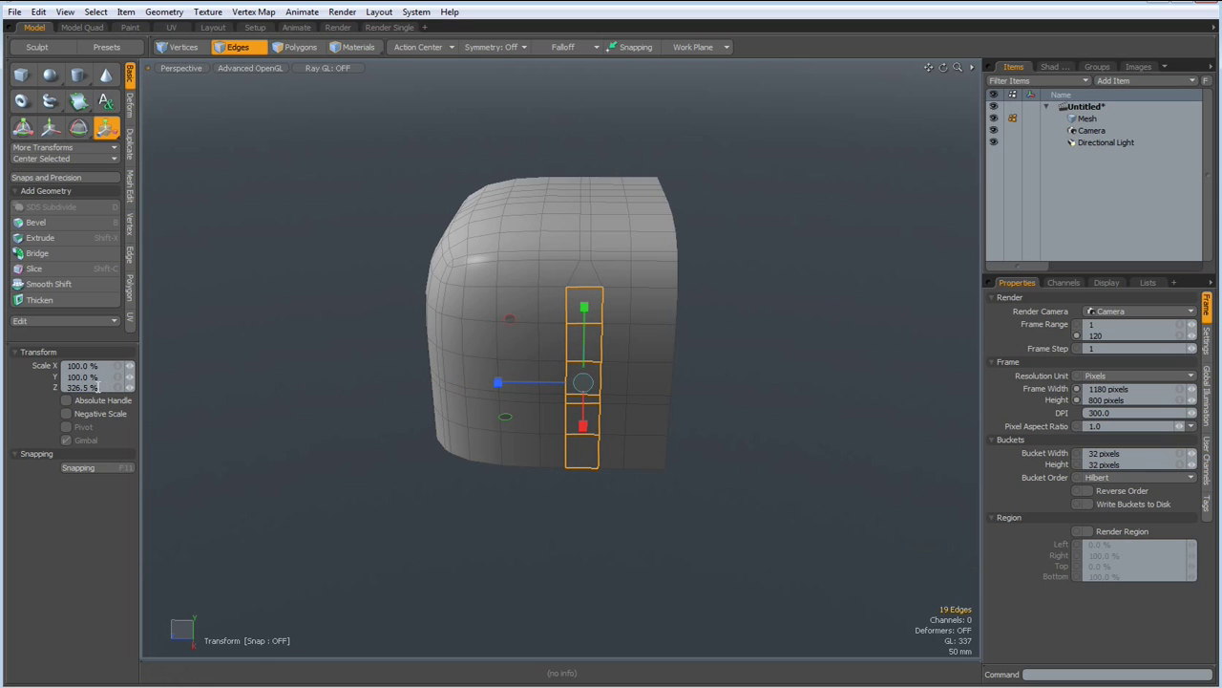
left_click(108, 389)
type("300")
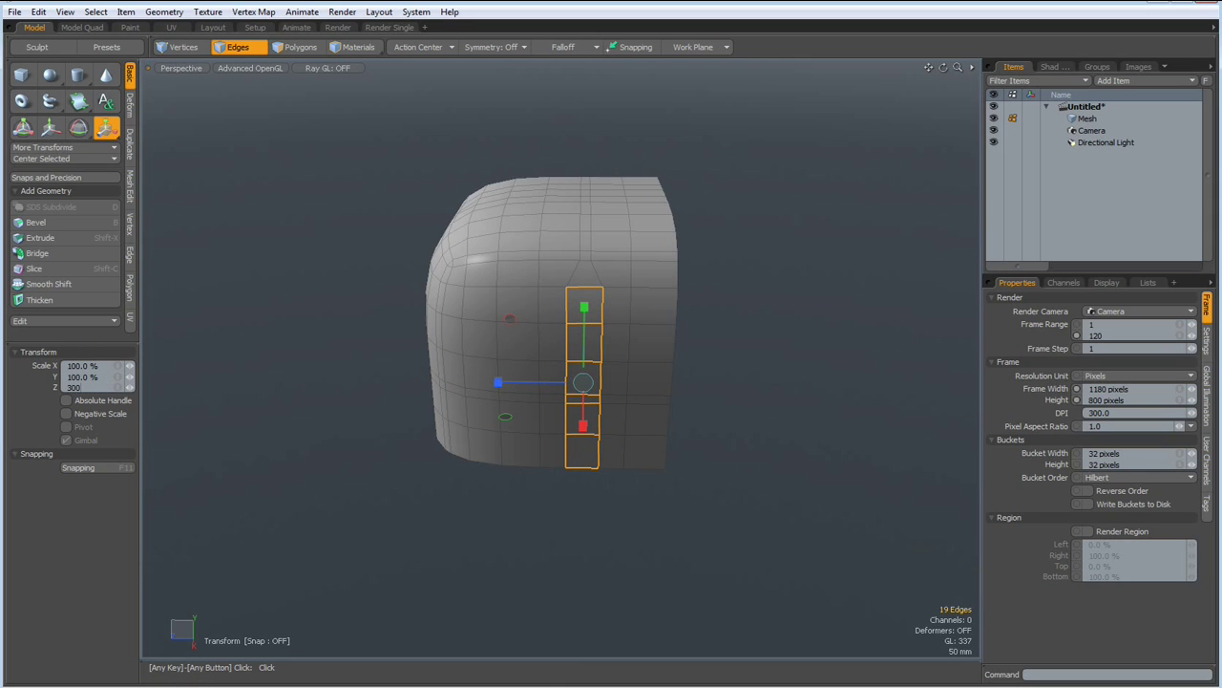
key("Return")
- Select the edges of the horizontal beveled strip on the adjacent side face and scale them to 300% in Y
left_click_drag(452, 283, 608, 258, "alt")
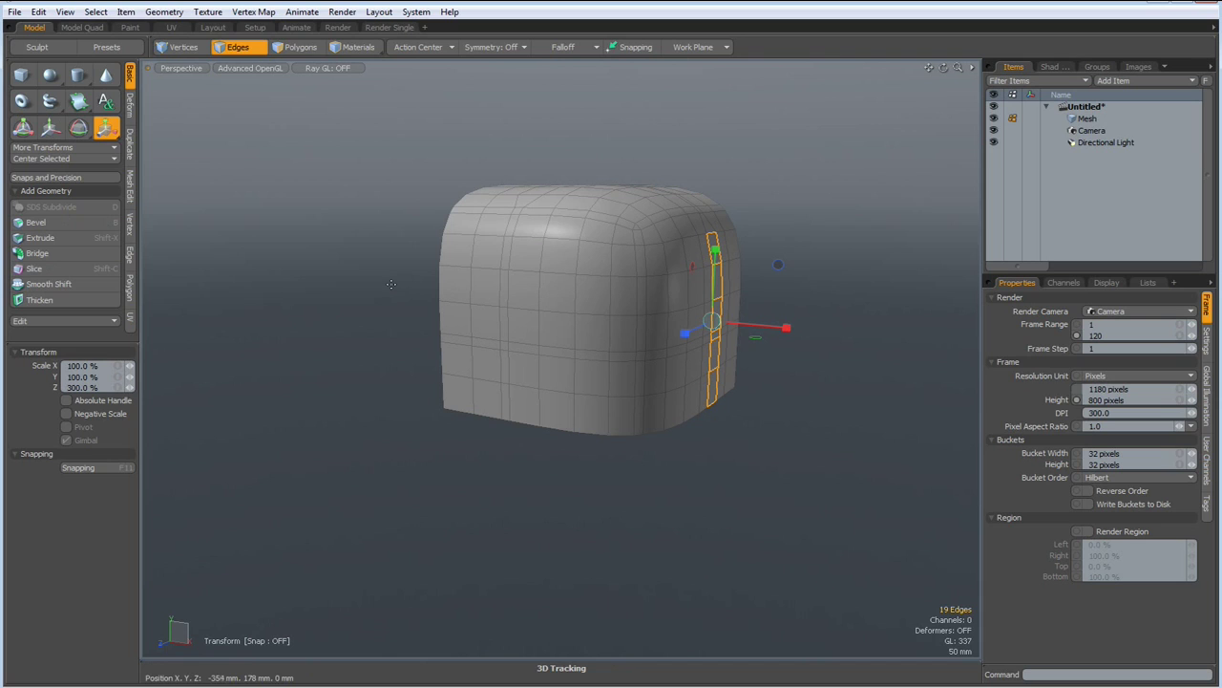
key("space")
mouse_move(420, 315)
right_mouse_down()
mouse_move(634, 371)
mouse_move(620, 374)
right_mouse_up()
right_click_drag(592, 303, 633, 356, "ctrl")
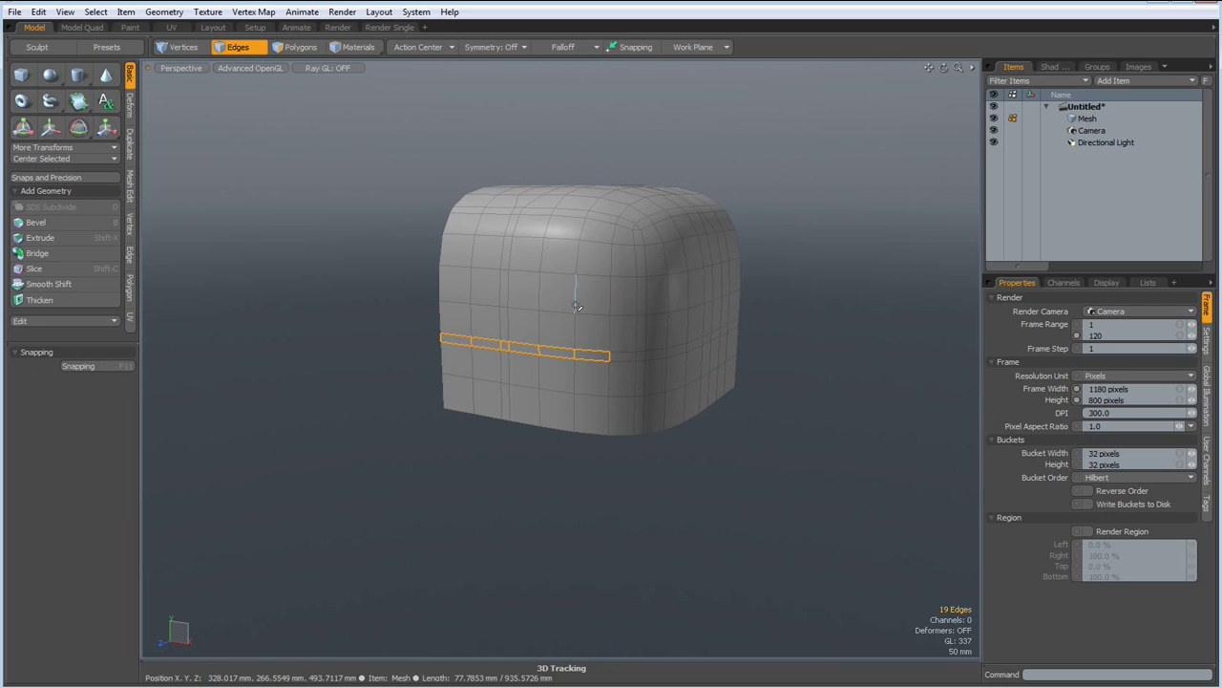
key("y")
left_click_drag(517, 270, 516, 66)
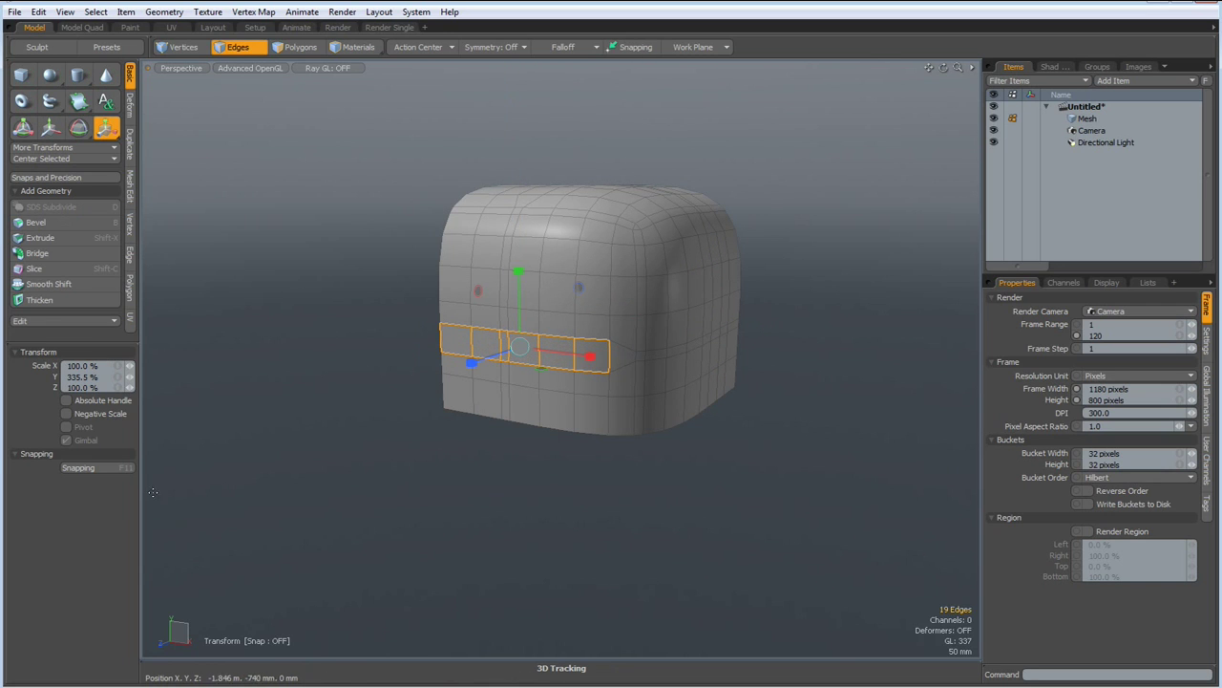
left_click(104, 376)
type("300")
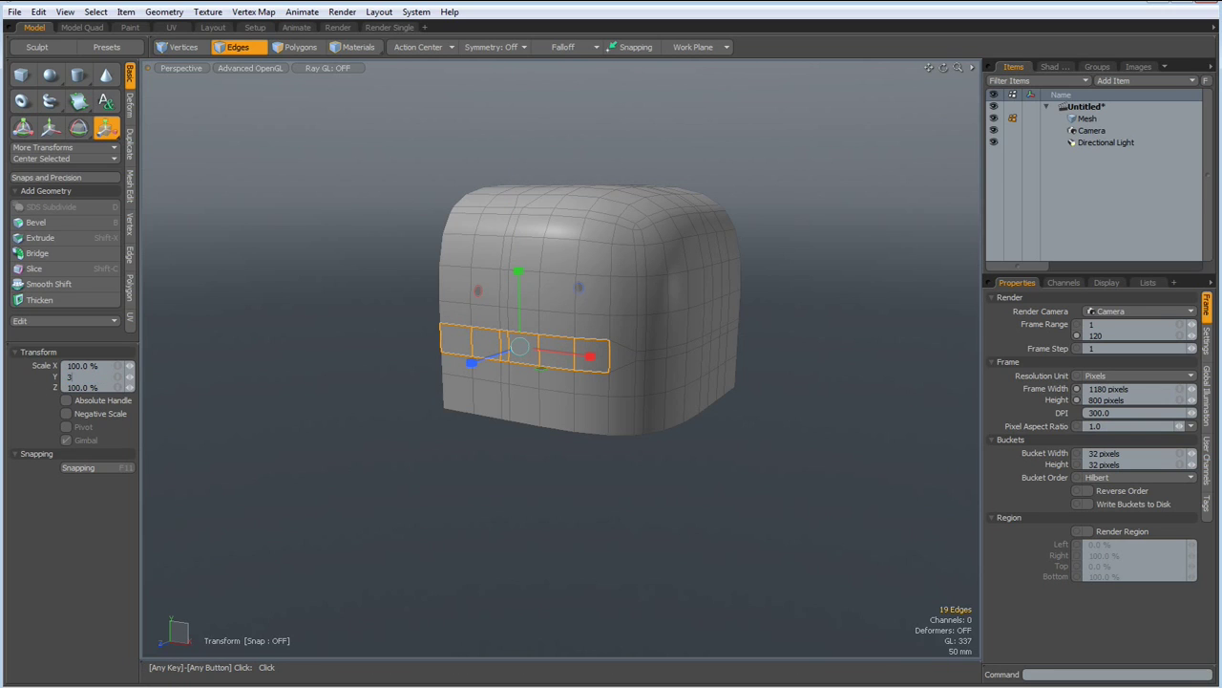
key("Return")
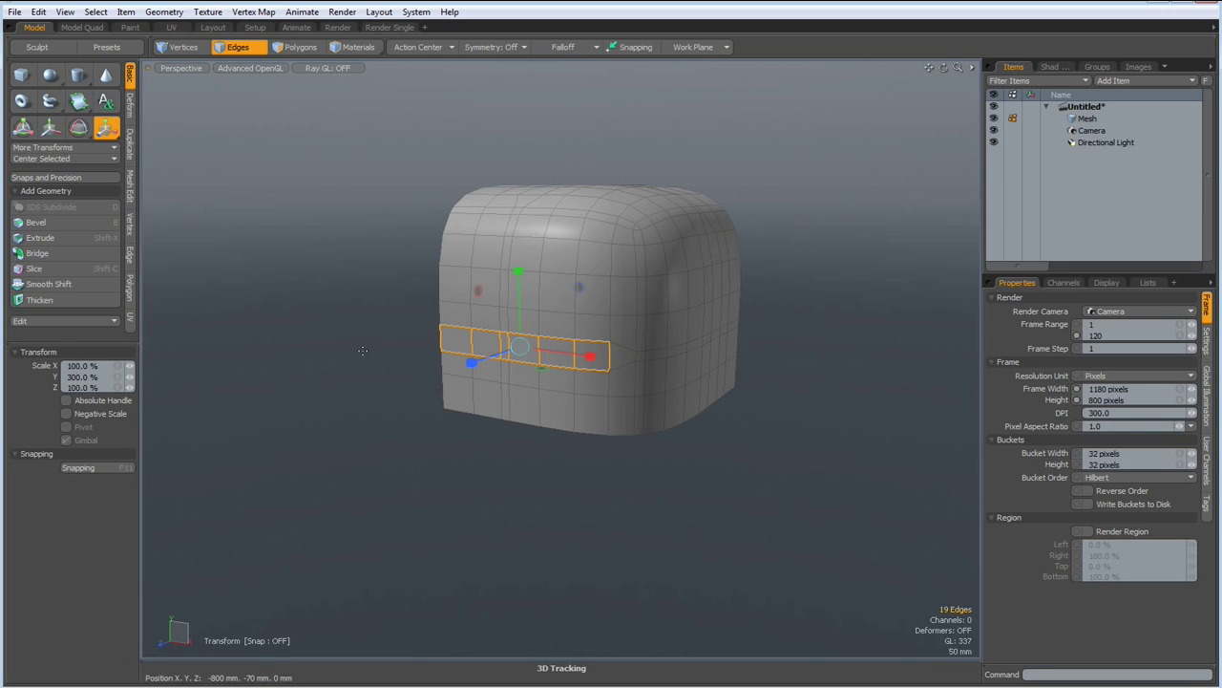
key("space")
- Clear the selection and add a single centered loop slice beside the rounded edge, with a count of 1 at 50%
left_click(864, 298)
left_click_drag(668, 264, 639, 316, "alt")
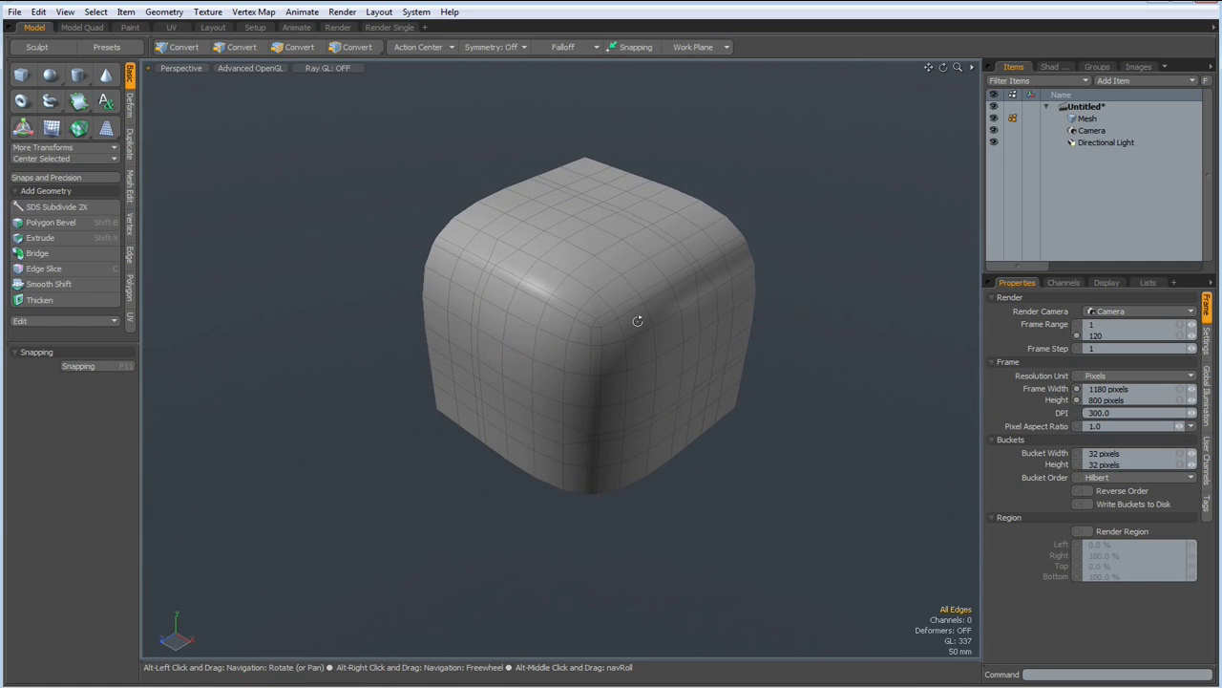
key("alt+c")
left_click(589, 298)
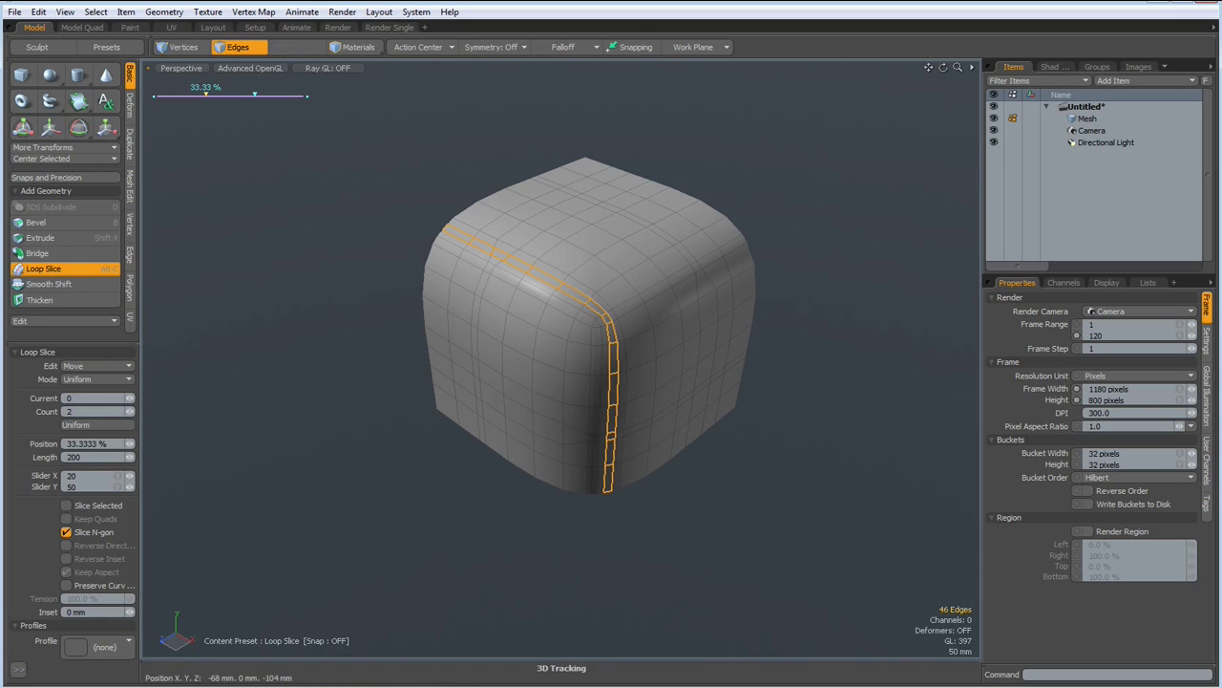
left_click(130, 414)
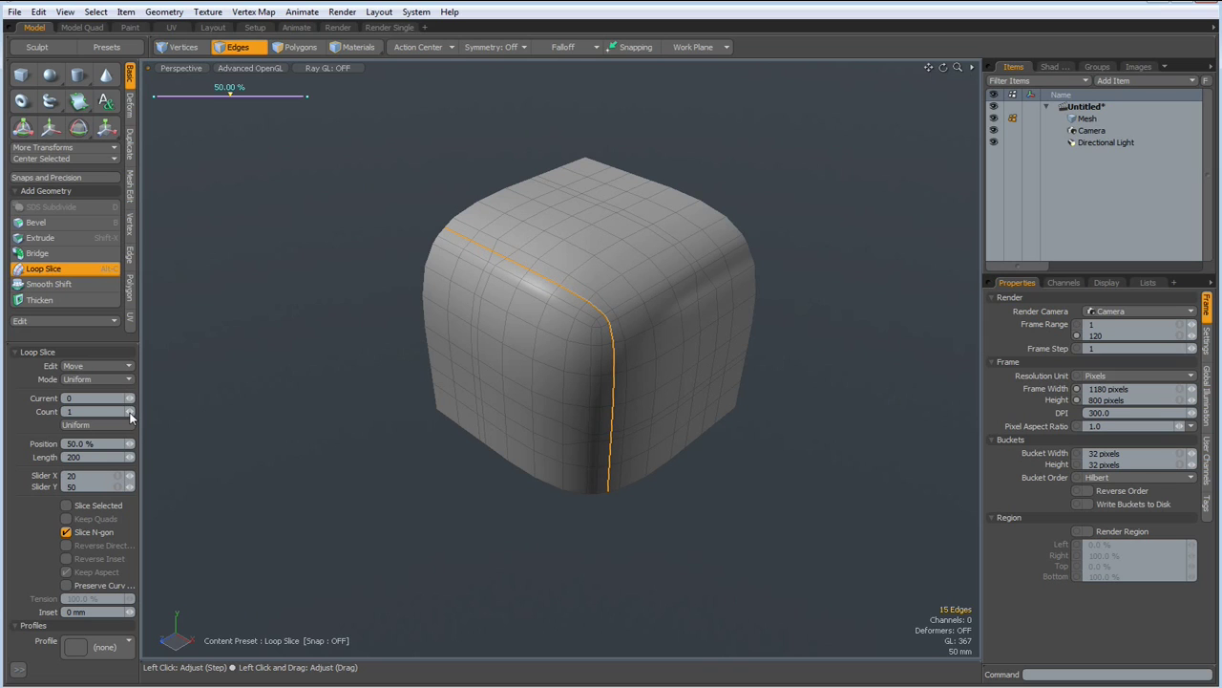
key("space")
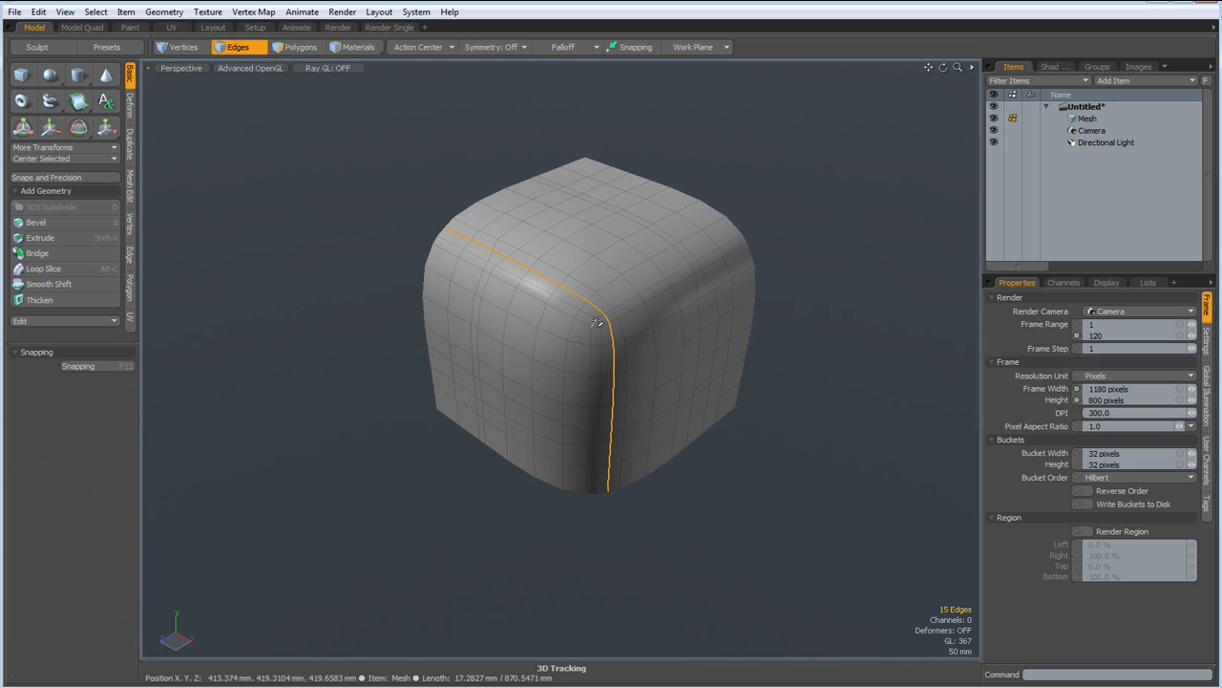
- Add one centered loop slice in each of the other two directions around the rounded corner
left_click(609, 302)
key("alt+c")
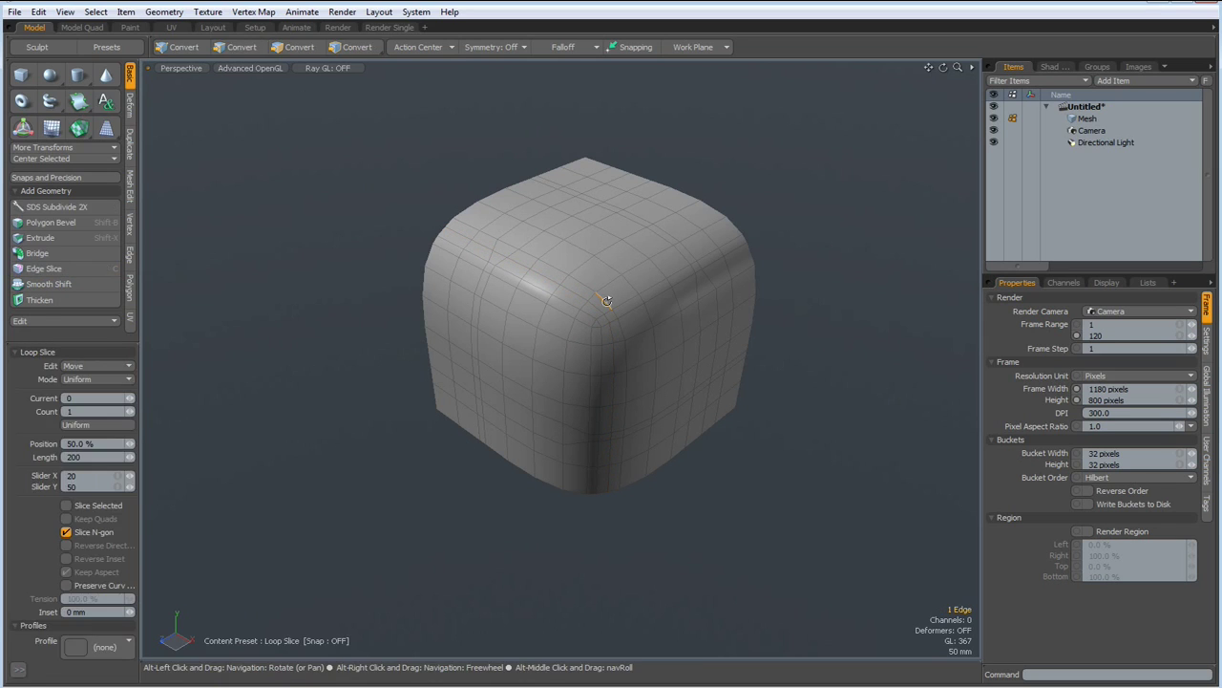
key("space")
mouse_move(625, 349)
left_mouse_down("alt")
mouse_move(614, 358)
mouse_move(605, 341)
left_mouse_up("alt")
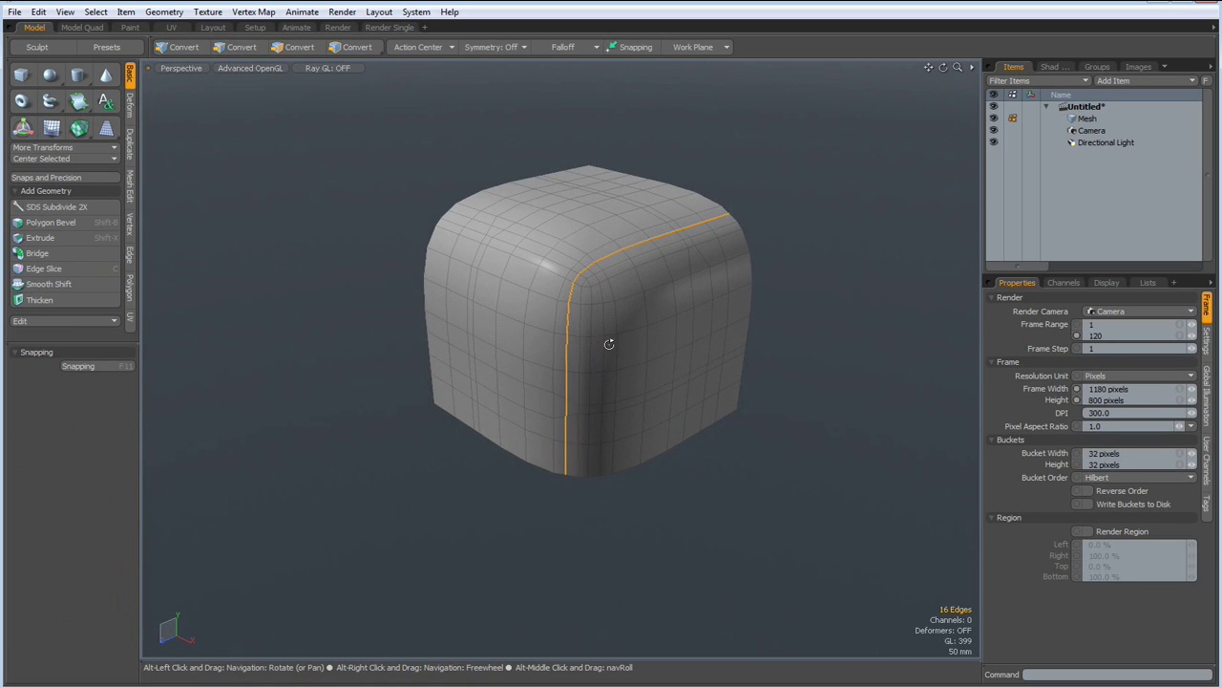
key("Escape")
key("alt+c")
left_click(606, 294)
key("space")
left_click_drag(606, 295, 583, 310, "alt")
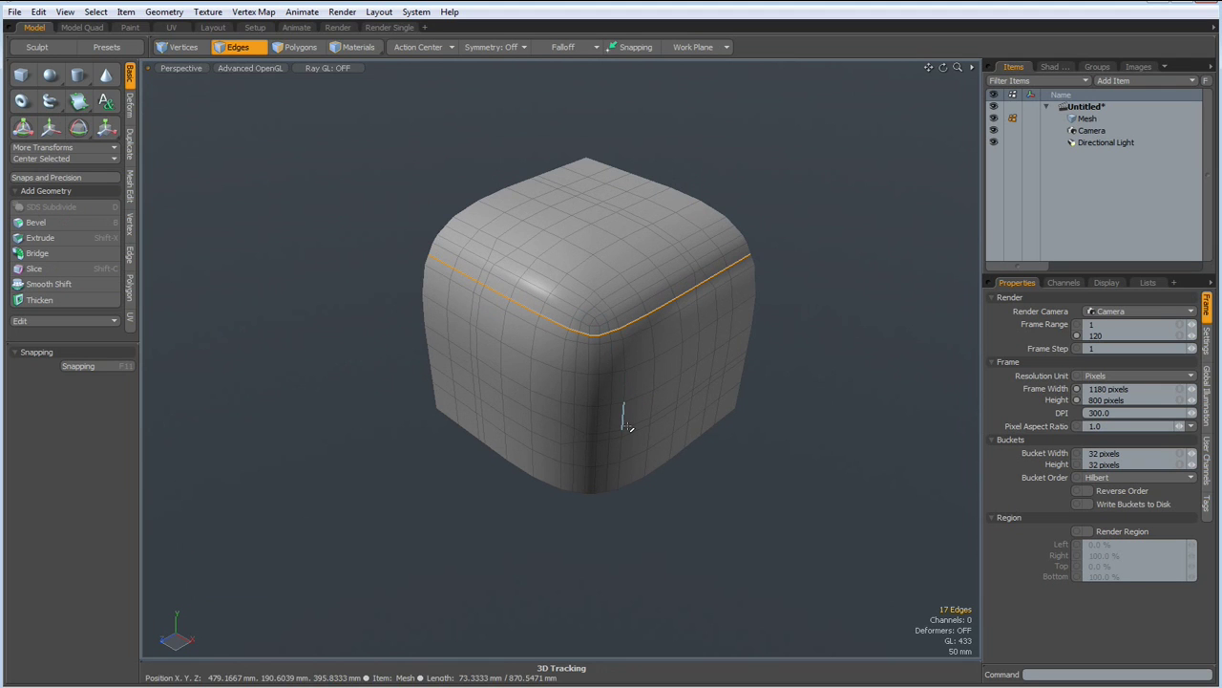
- Select the polygon strips running along the three rounded edges that meet at the corner
mouse_move(647, 369)
left_mouse_down("alt")
mouse_move(646, 350)
mouse_move(682, 349)
mouse_move(659, 358)
left_mouse_up("alt")
scroll(540, 302, "up", 3)
scroll(541, 302, "down", 3)
scroll(541, 302, "up", 3)
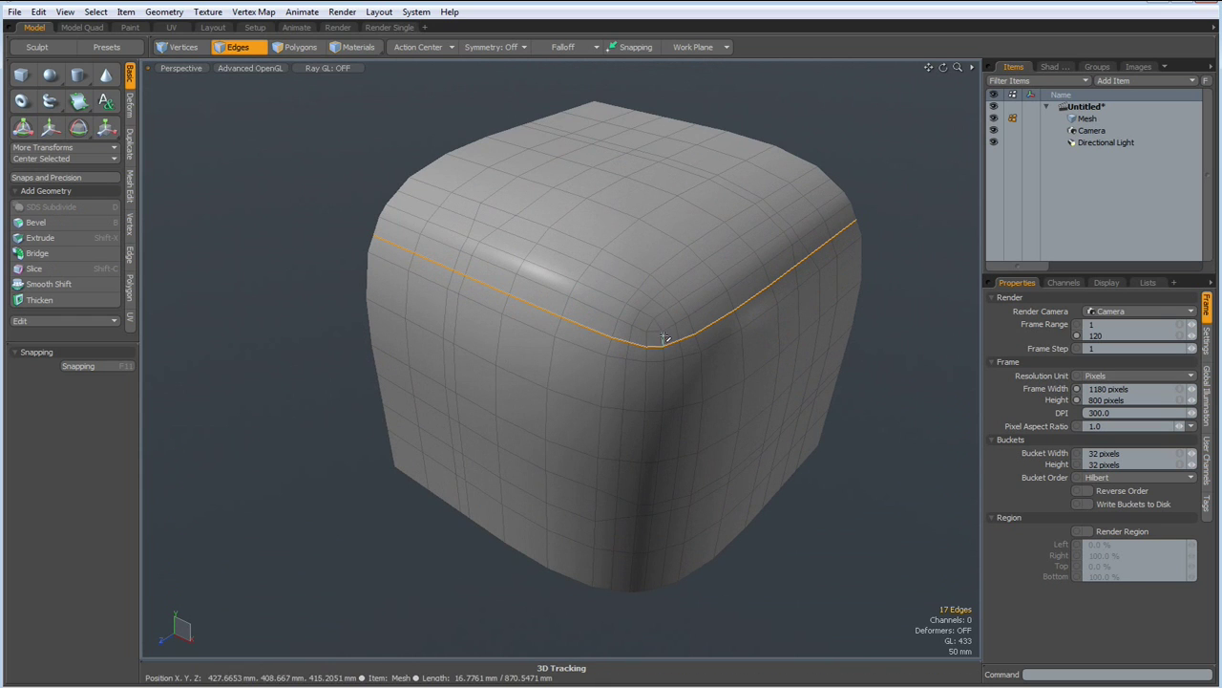
key("3")
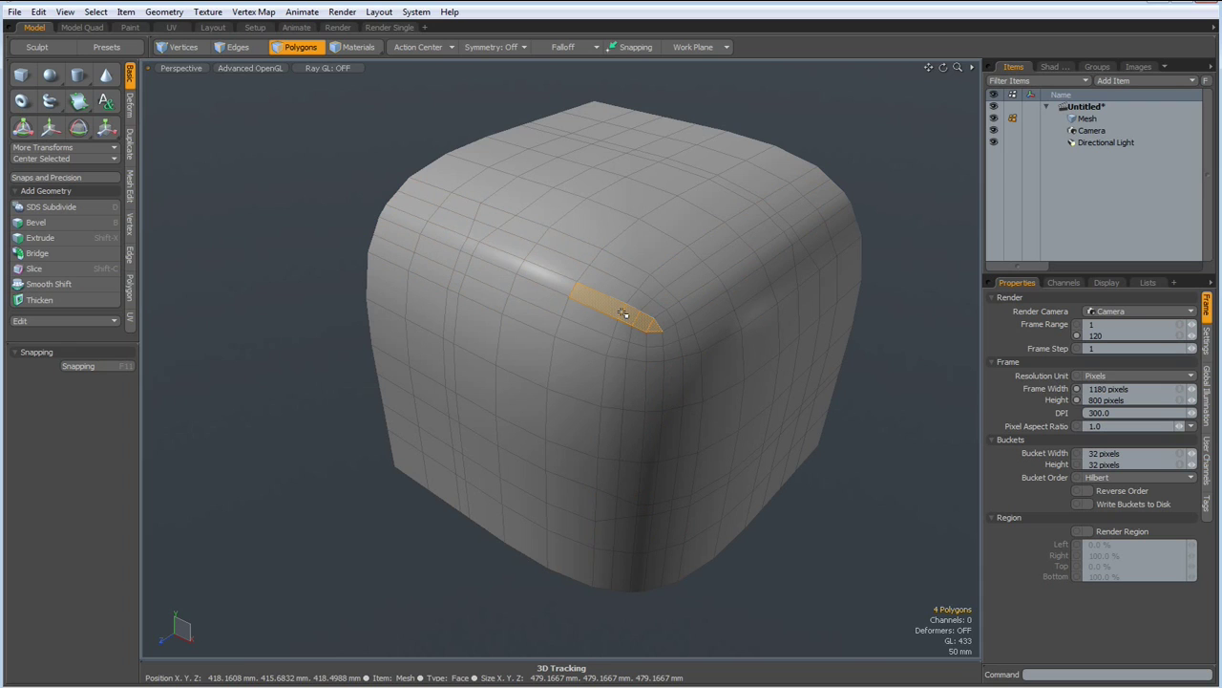
double_click(622, 314, "shift")
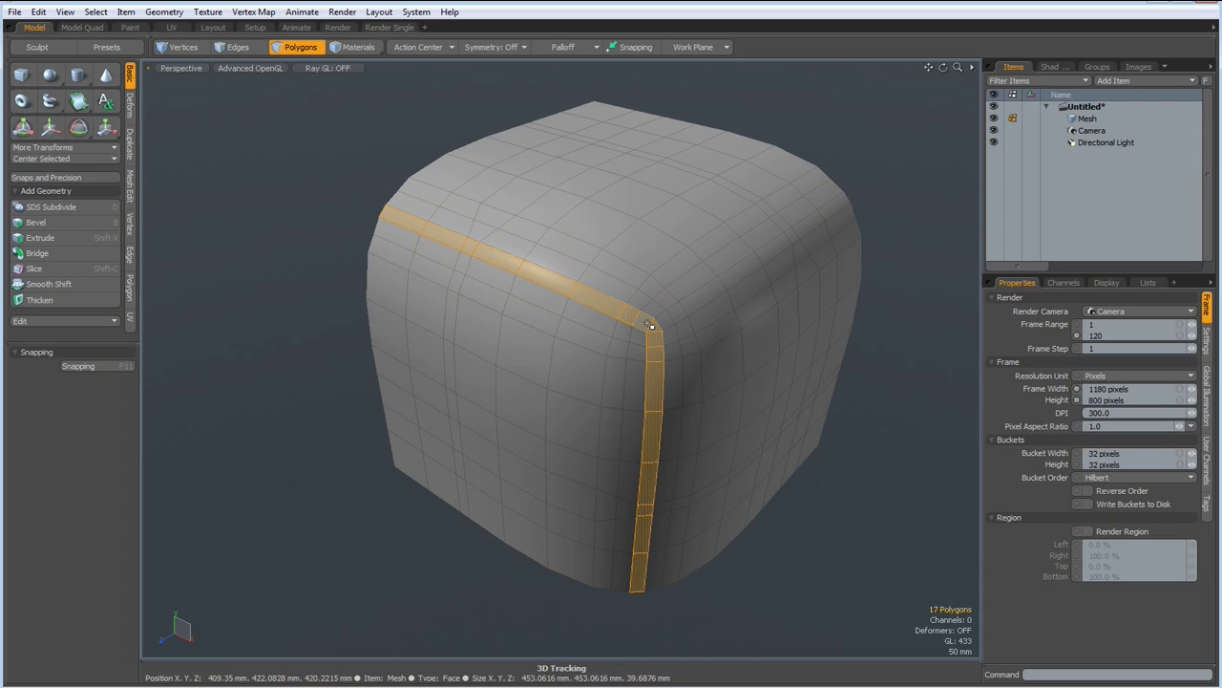
double_click(687, 313, "shift")
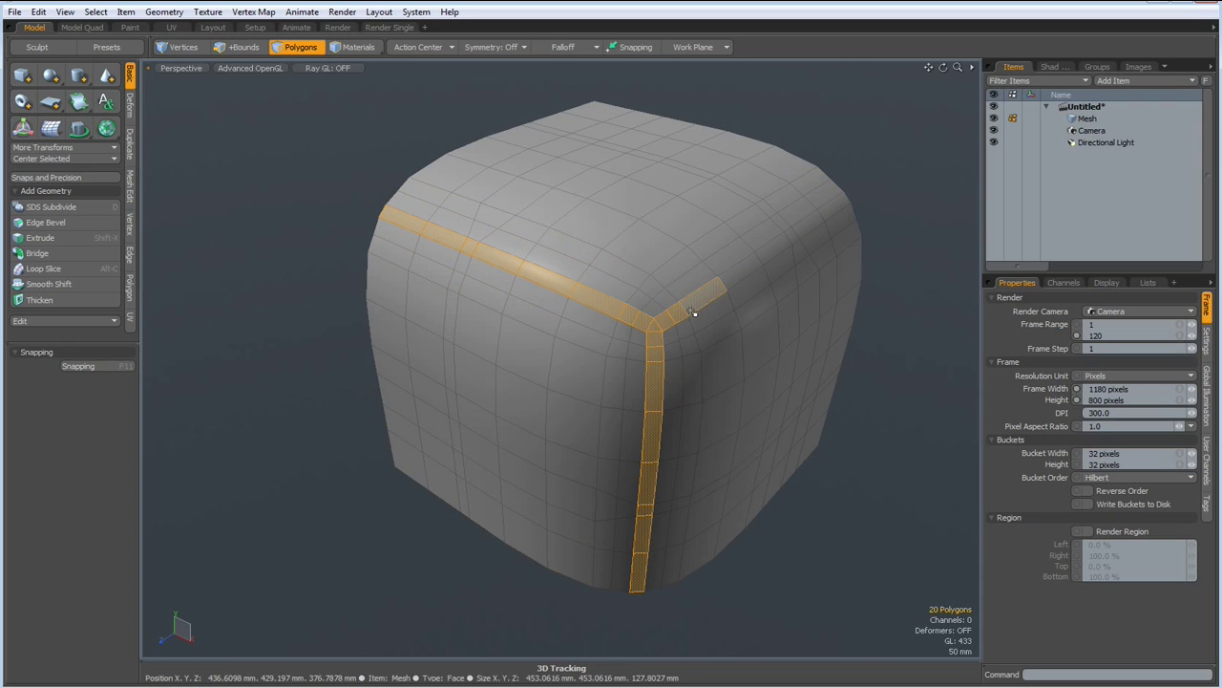
left_click(828, 212, "shift")
- Add the widened polygon strip crossing the top face to the selection
left_click_drag(828, 212, 820, 254, "alt")
left_click(744, 297, "shift")
left_click(738, 285, "shift")
key("Up")
key("Up")
key("Up")
key("Up")
key("Up")
key("Up")
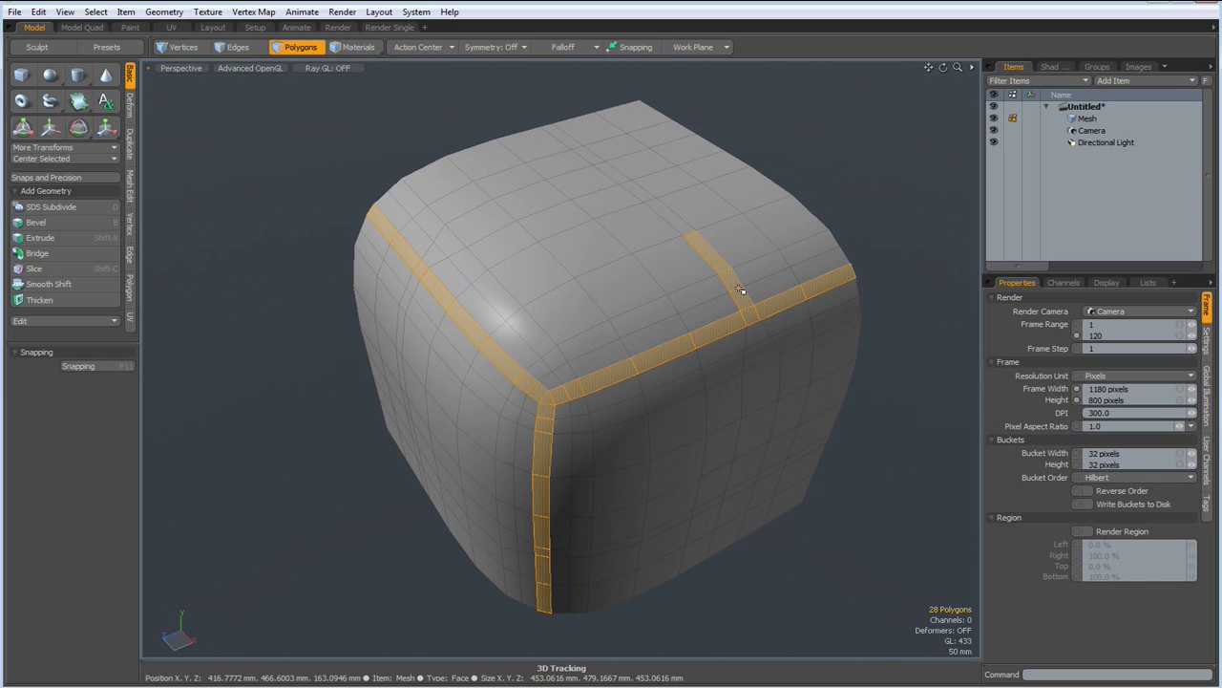
- Add the widened horizontal polygon strip on the side face to the selection
left_click_drag(739, 287, 751, 336, "alt")
left_click(692, 342, "shift")
left_click(714, 342, "shift")
left_click(728, 342, "shift")
key("Up")
key("Up")
key("Up")
key("Up")
key("Up")
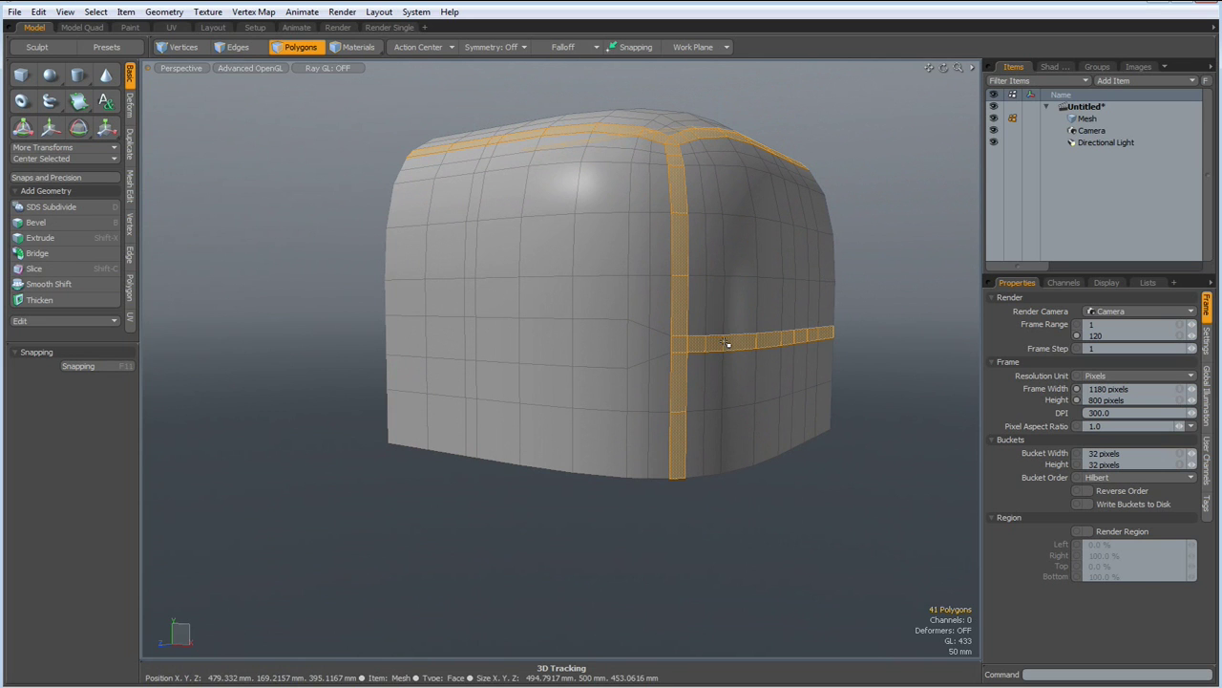
- Add the widened vertical polygon strip on the remaining side face to the selection
left_click_drag(708, 268, 761, 319, "alt")
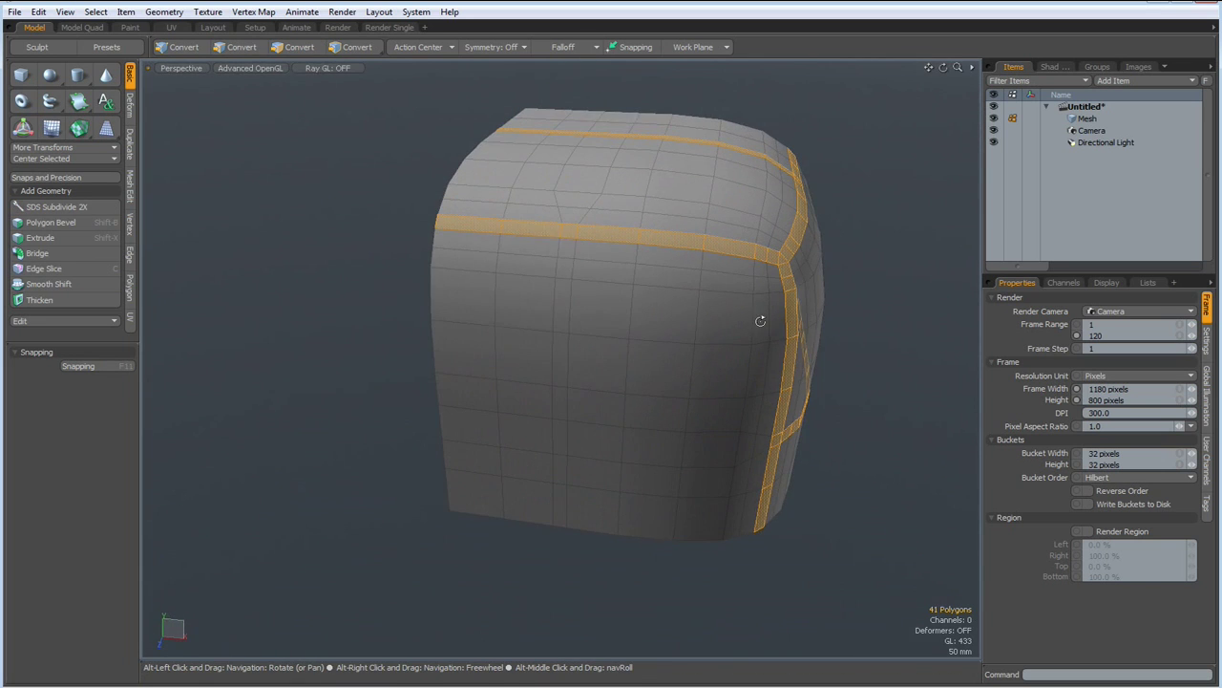
left_click(567, 250, "shift")
key("Up")
key("Up")
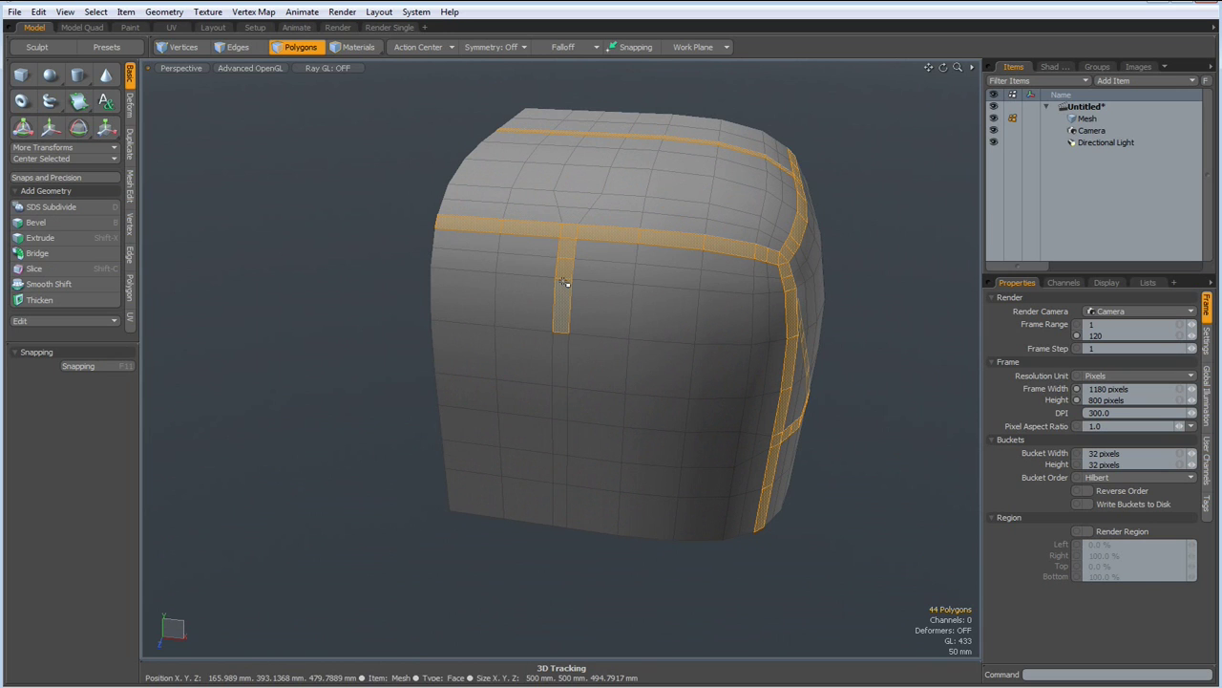
key("Up")
key("Up")
key("Up")
key("Up")
key("Up")
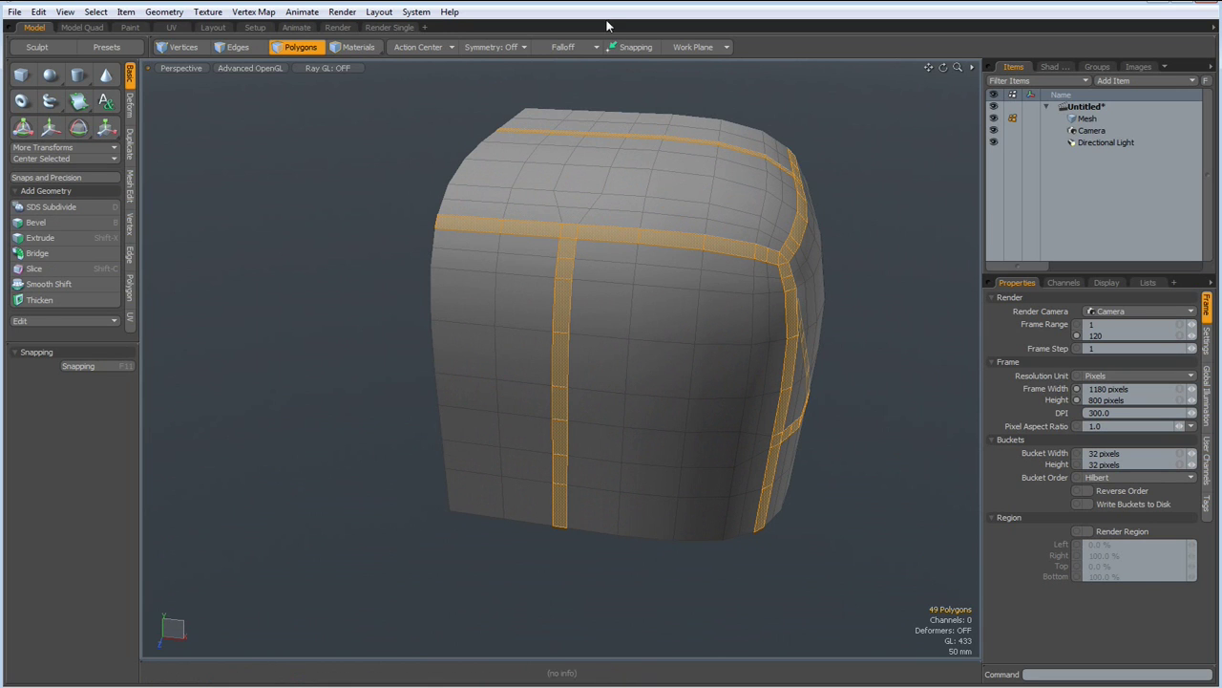
- Bevel the selected polygon strips as a group with a 2 mm inset and 0 mm shift
key("b")
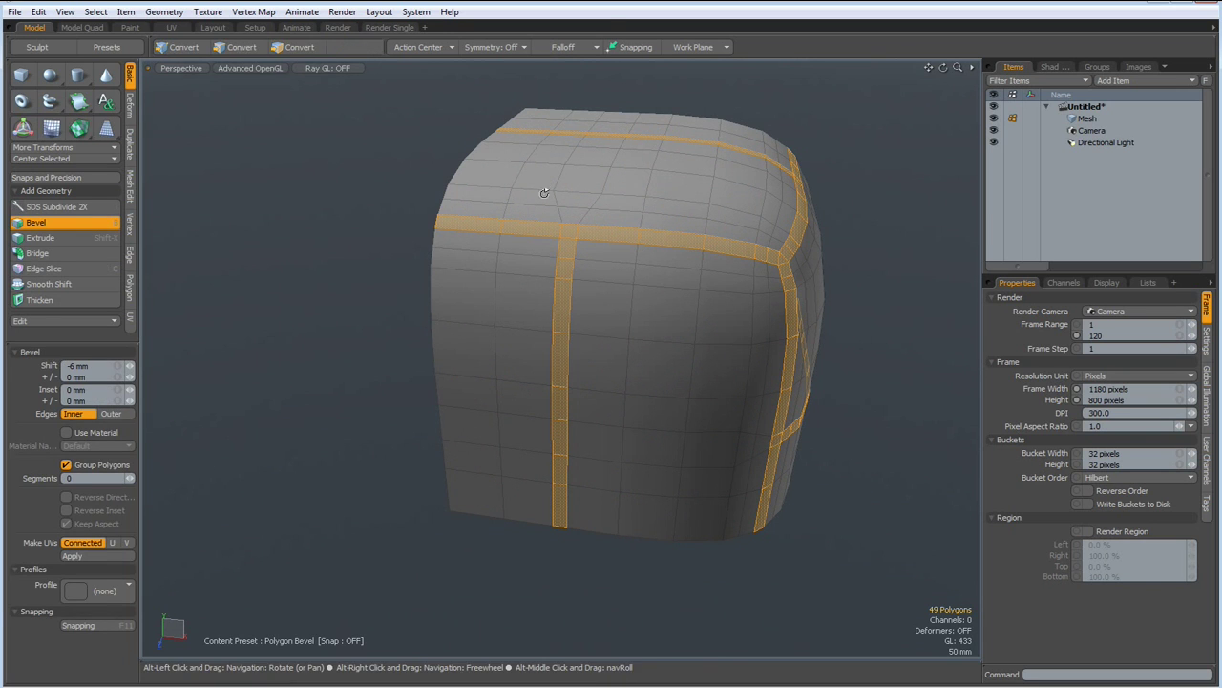
left_click_drag(545, 185, 532, 251, "alt")
left_click(707, 304)
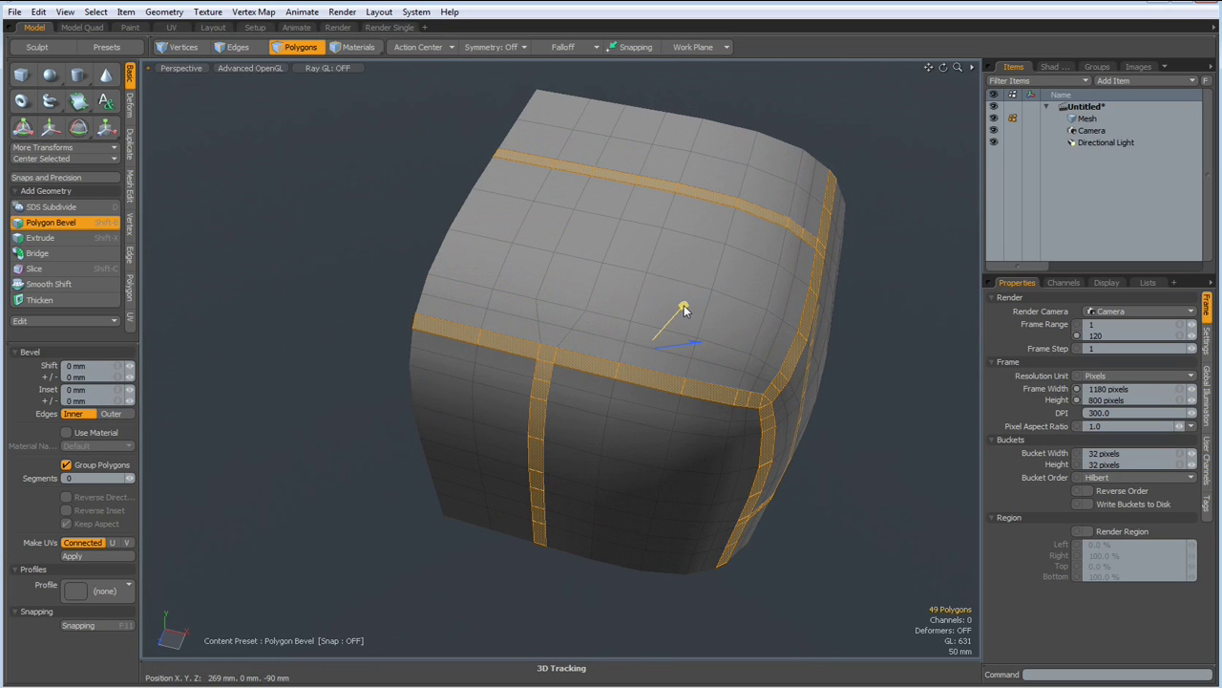
left_click_drag(684, 305, 659, 309)
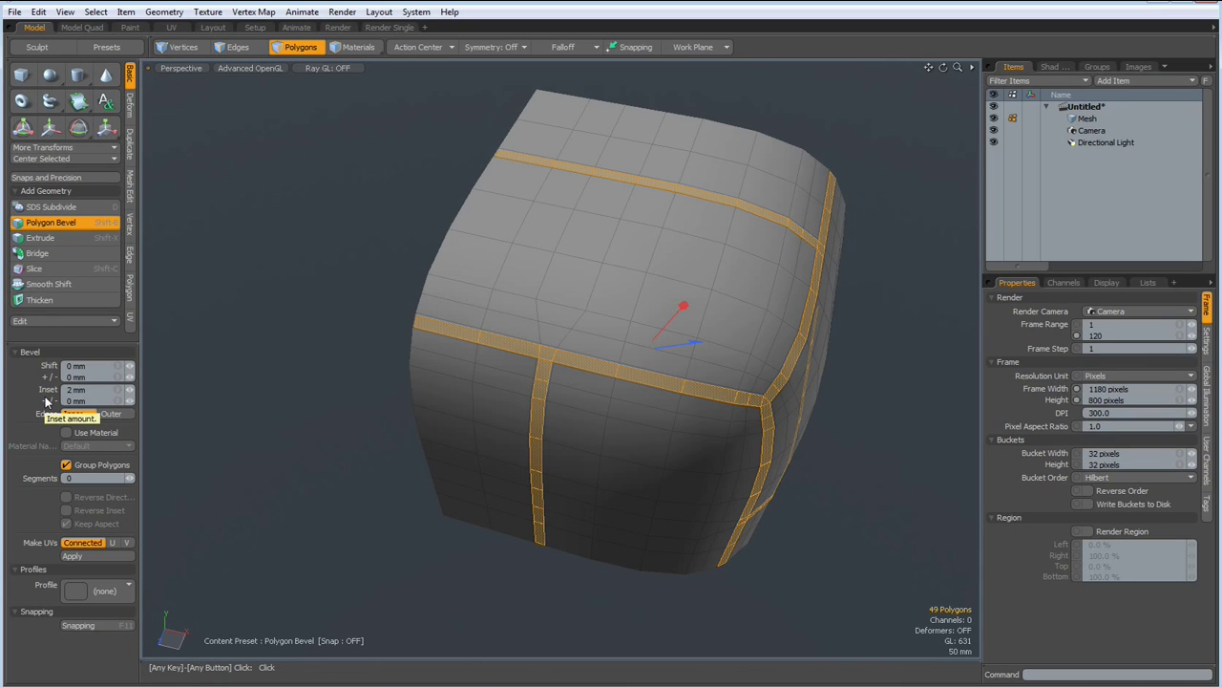
- Assign the selected strips a material named Seams with a light gray color of 0.79 in all three channels
key("m")
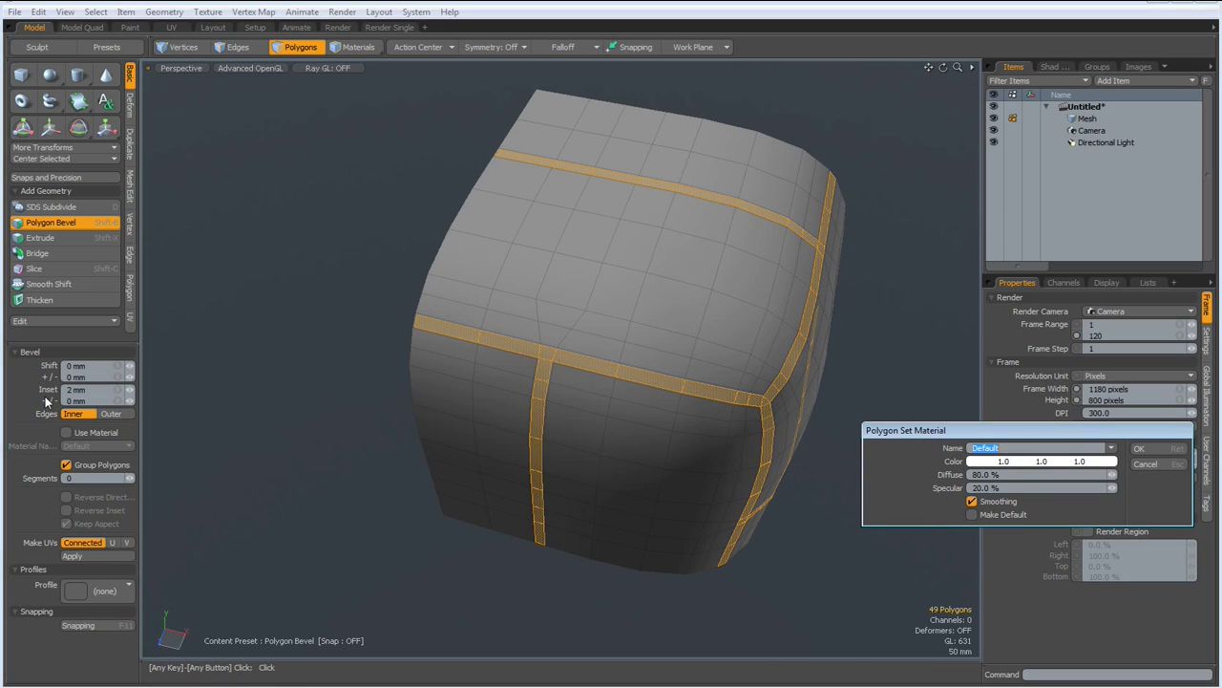
type("Seams")
left_click(1089, 462)
left_click(1184, 478)
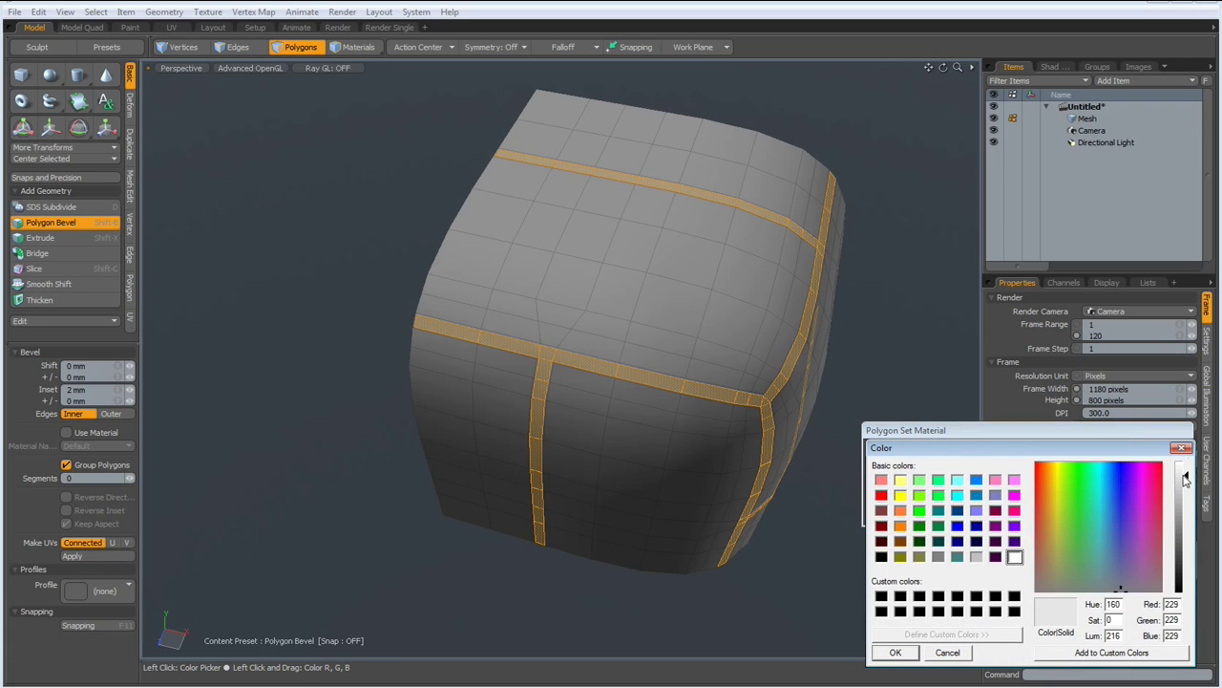
left_click(895, 652)
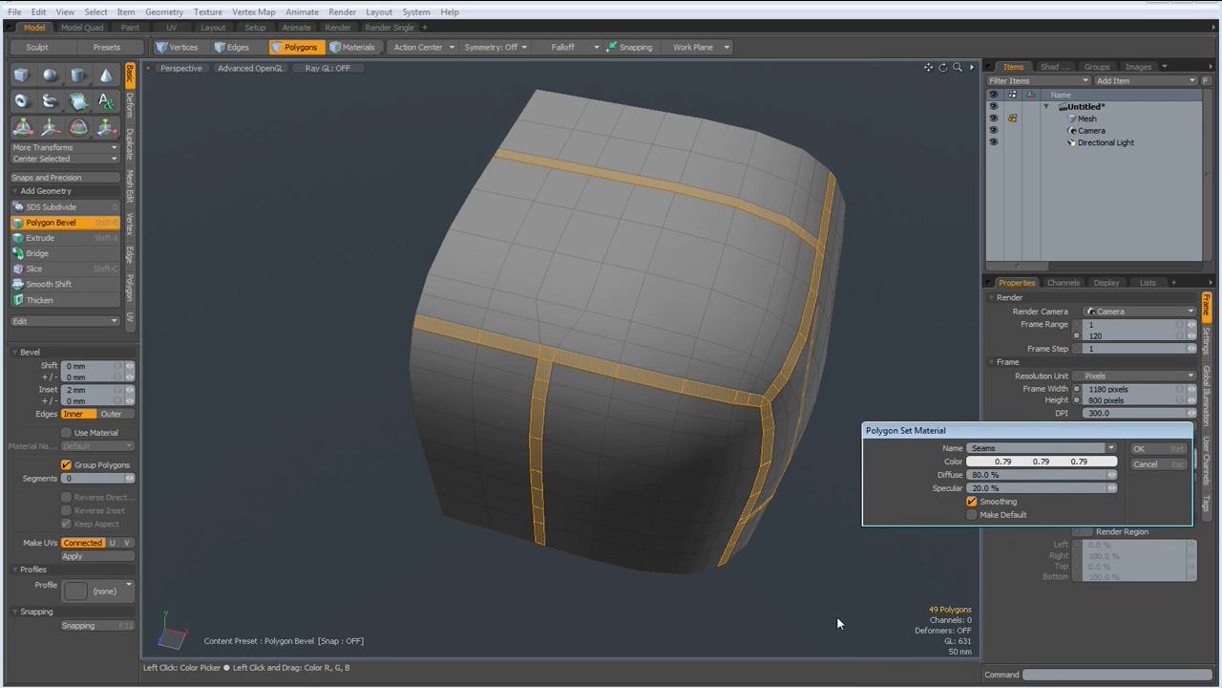
left_click(1156, 449)
- Delete the thin bevel polygons closing the ends of the strips along the section's open borders
left_click_drag(619, 421, 414, 354, "alt")
scroll(450, 274, "up", 5)
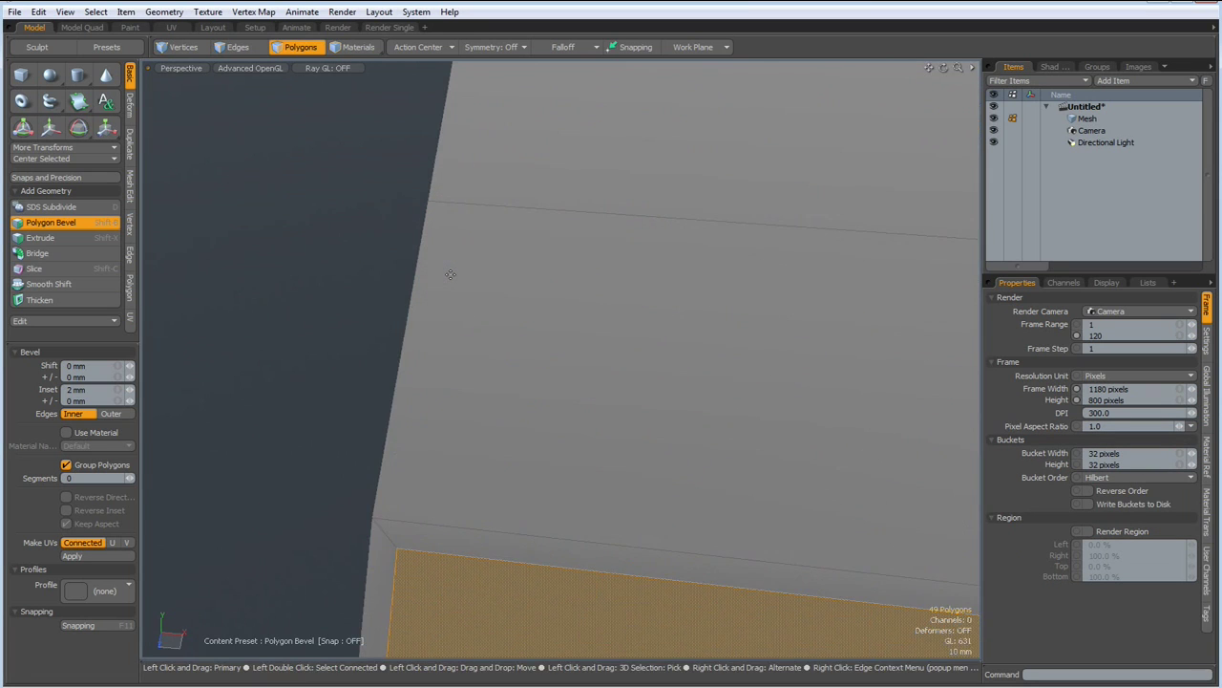
scroll(449, 274, "down", 3)
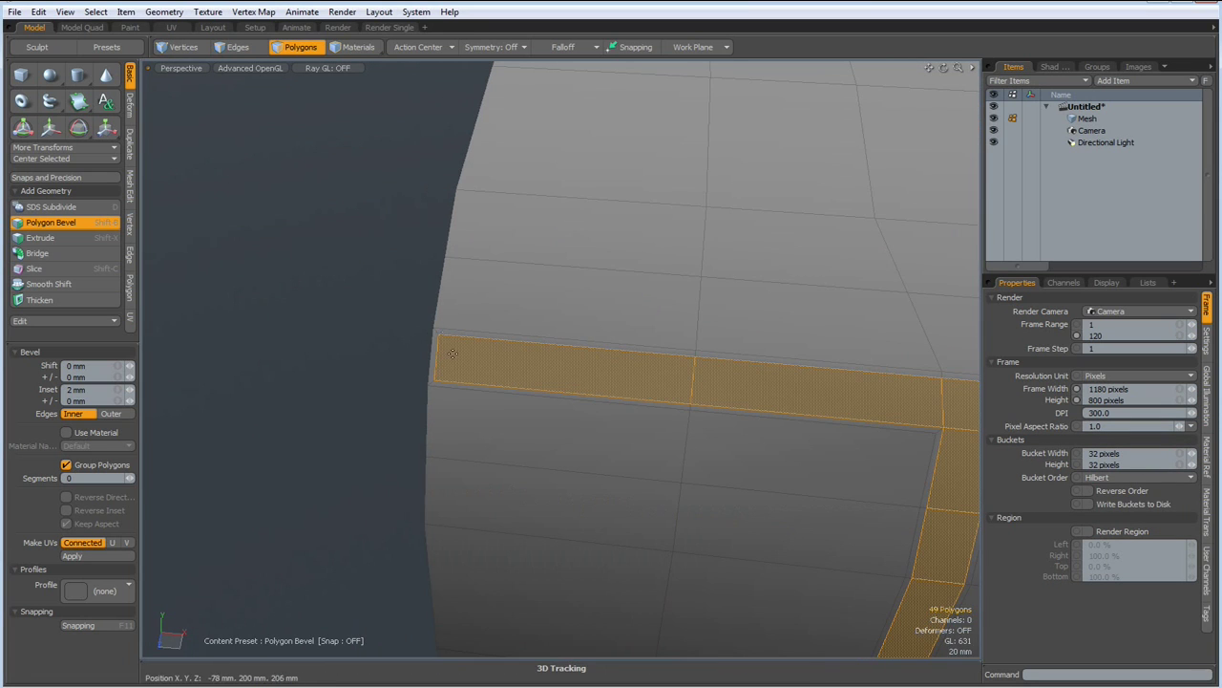
scroll(462, 290, "down", 5)
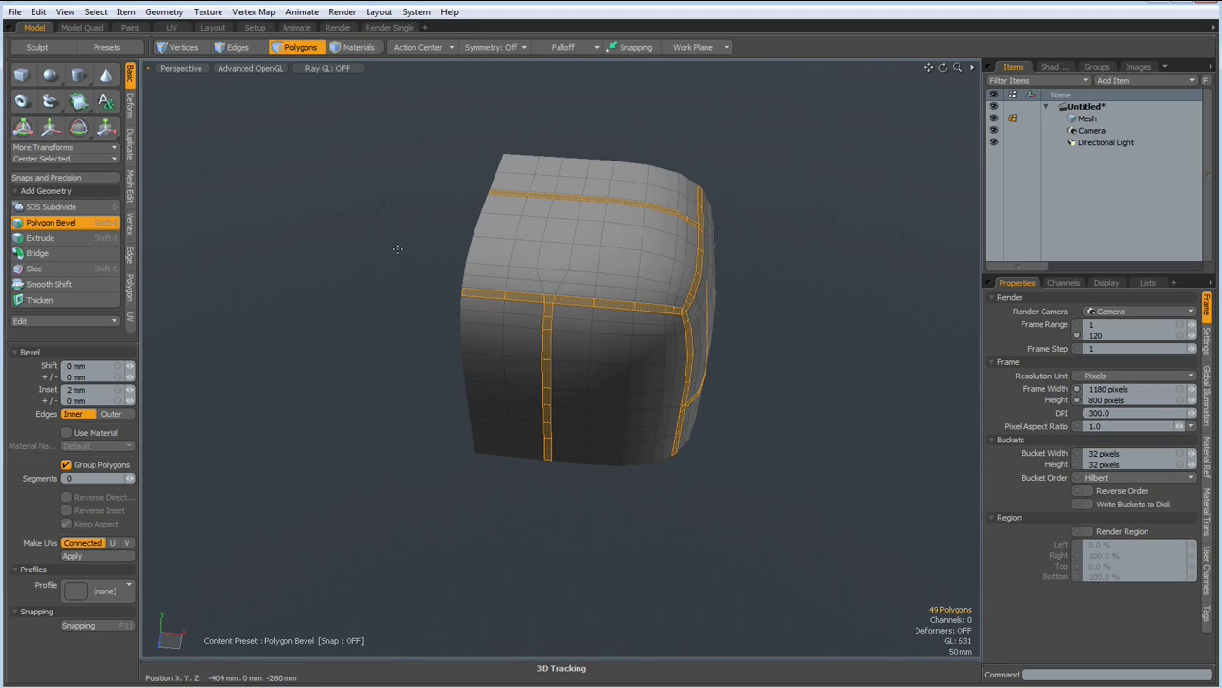
key("space")
right_click_drag(411, 258, 469, 322)
right_click_drag(464, 155, 515, 225, "shift")
right_click_drag(510, 458, 577, 479, "shift")
left_click_drag(578, 494, 520, 464, "alt")
right_click_drag(521, 464, 565, 504, "shift")
right_click_drag(707, 296, 772, 399, "shift")
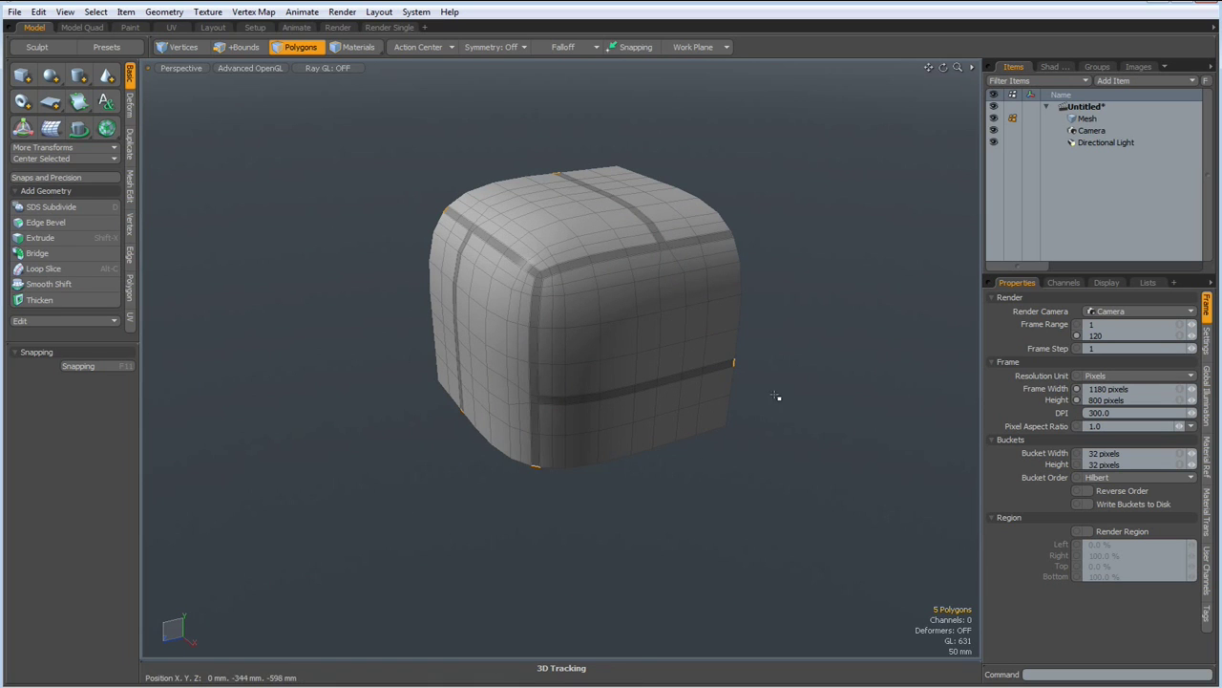
left_click_drag(832, 395, 745, 357, "alt")
right_click_drag(718, 330, 755, 399, "shift")
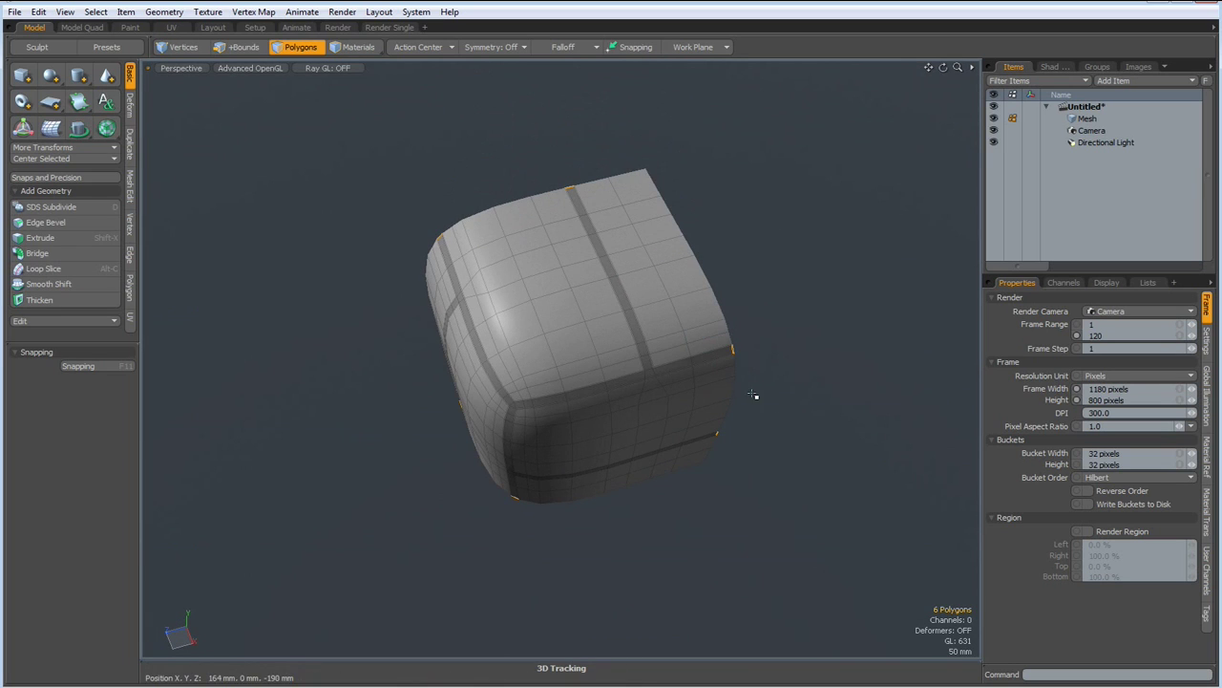
left_click(802, 427)
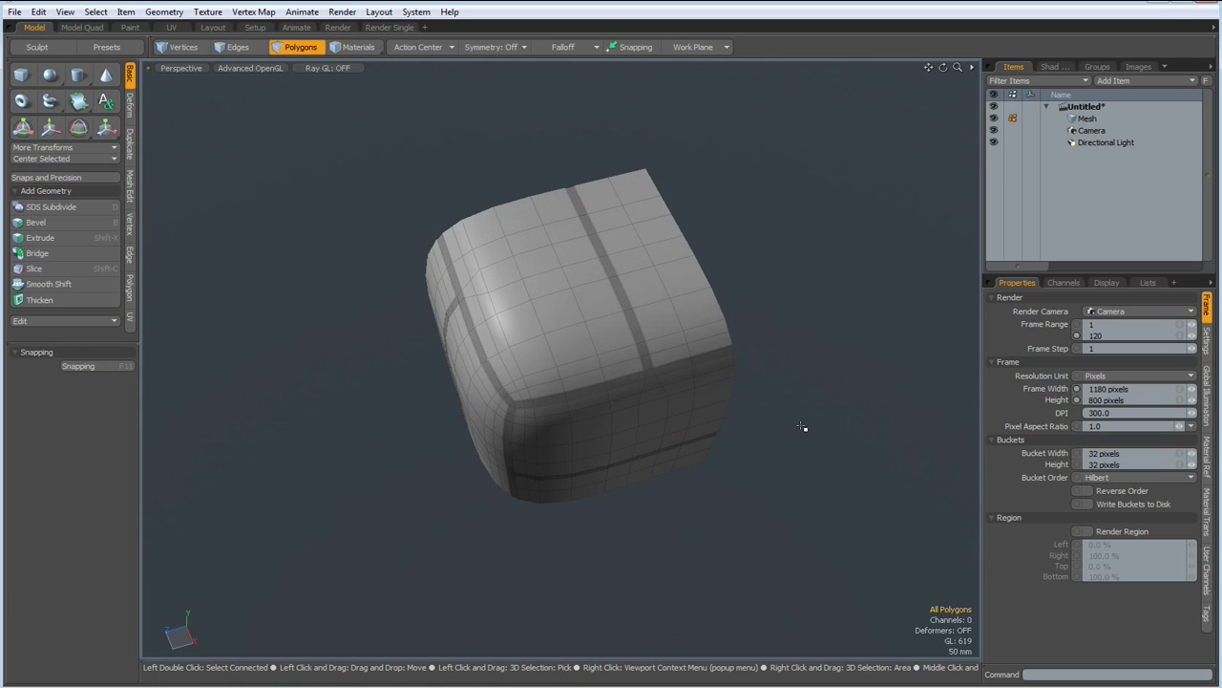
- Select the open border edges at the section's Z mirror plane and set their Z position to 0 mm
key("KP_1")
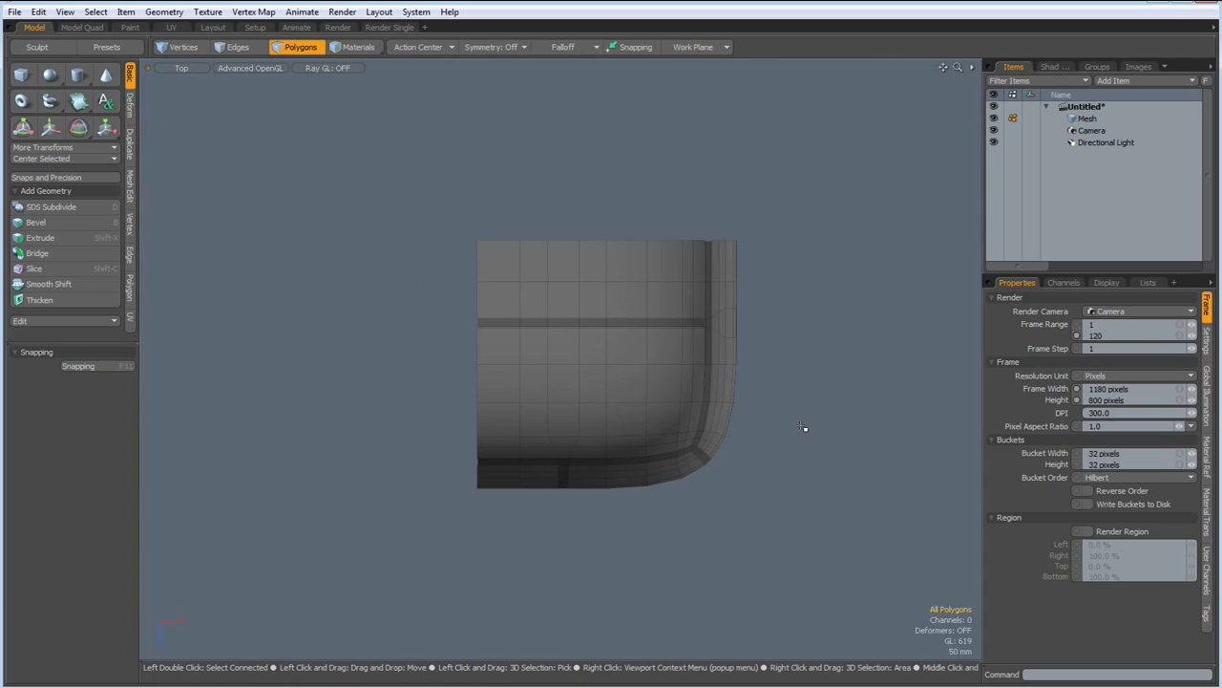
left_click(131, 231)
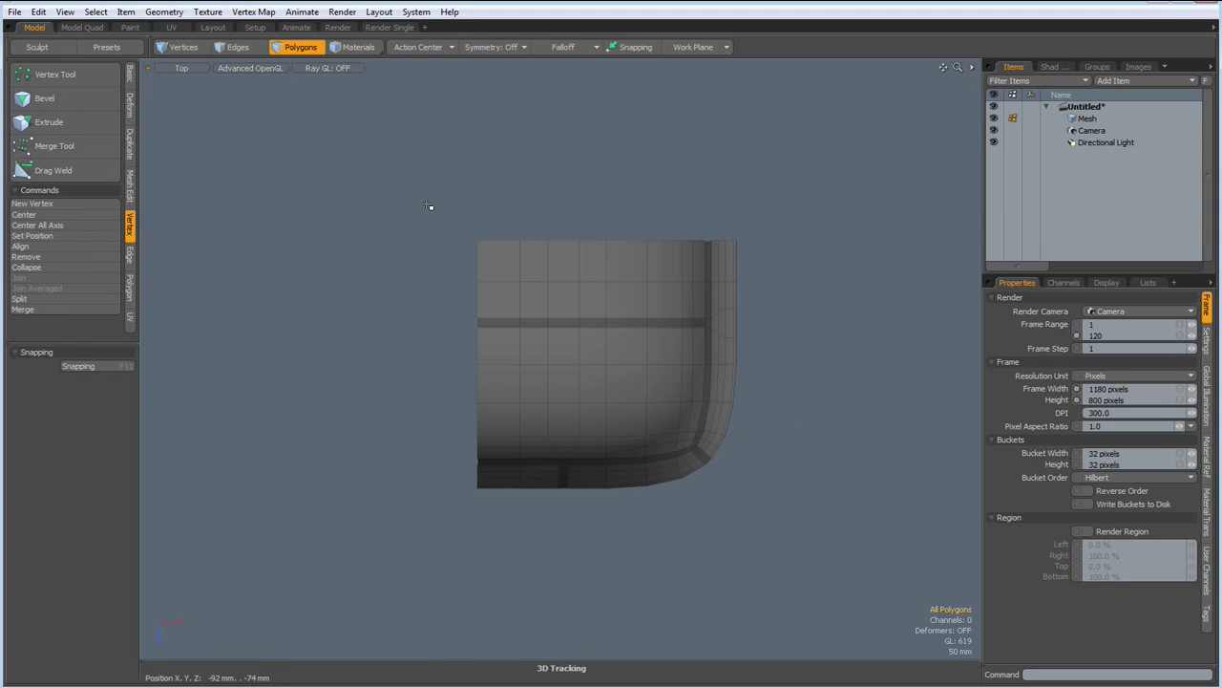
key("2")
right_click_drag(401, 183, 808, 282)
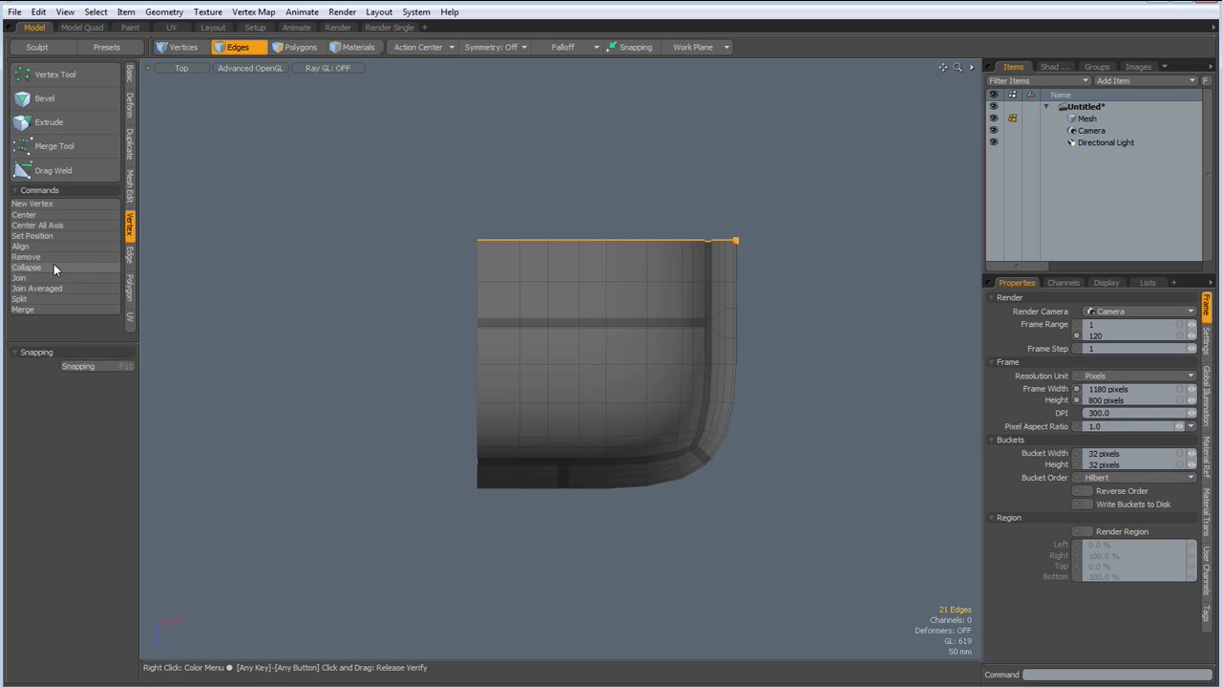
left_click(42, 236)
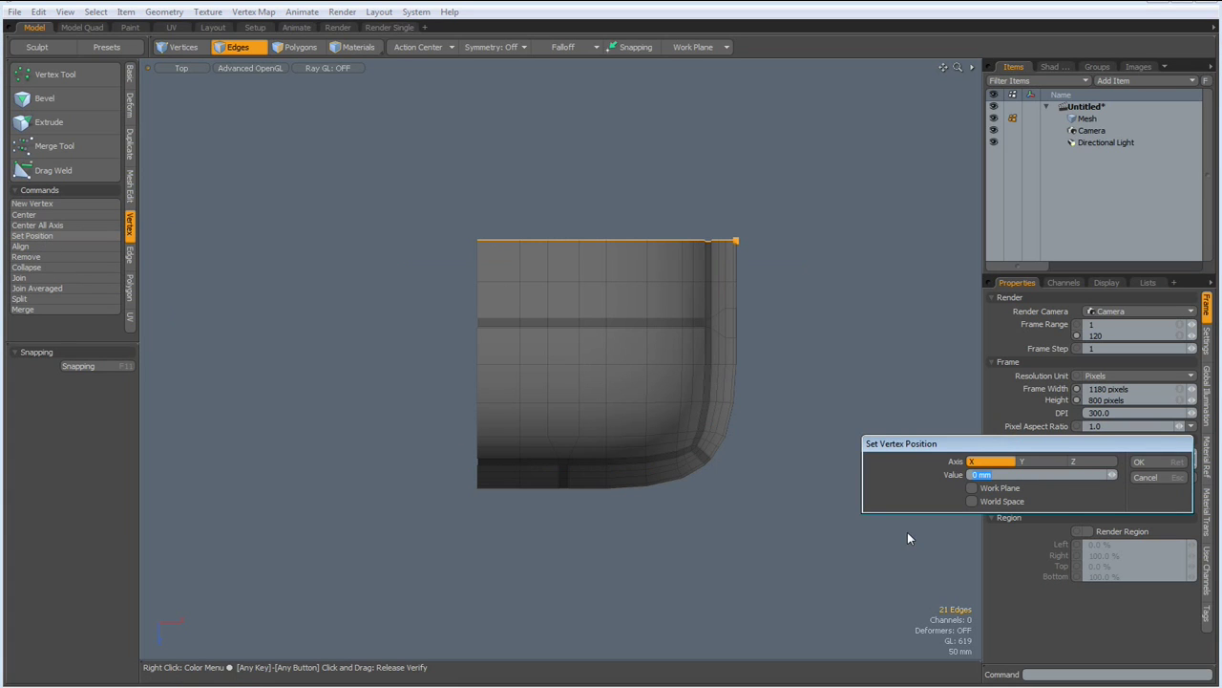
left_click(1087, 464)
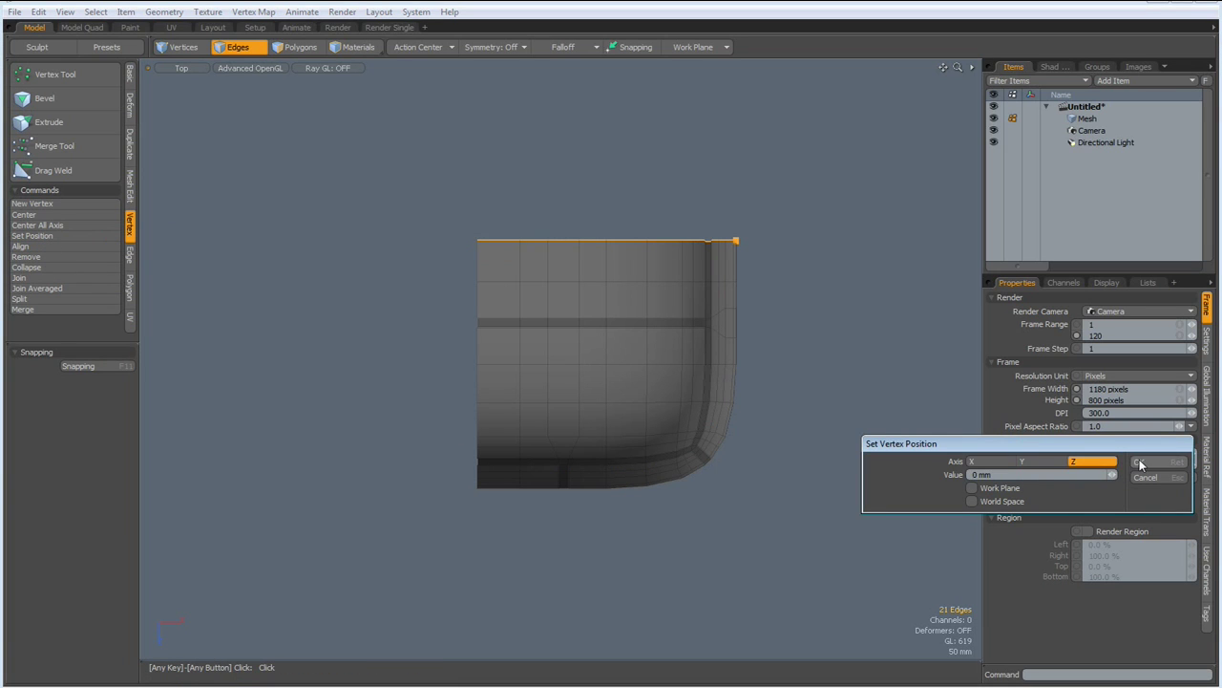
left_click(1144, 462)
- Select the open border edges at the section's X mirror plane and set their X position to 0 mm
mouse_move(449, 219)
right_mouse_down()
mouse_move(507, 605)
mouse_move(488, 602)
right_mouse_up()
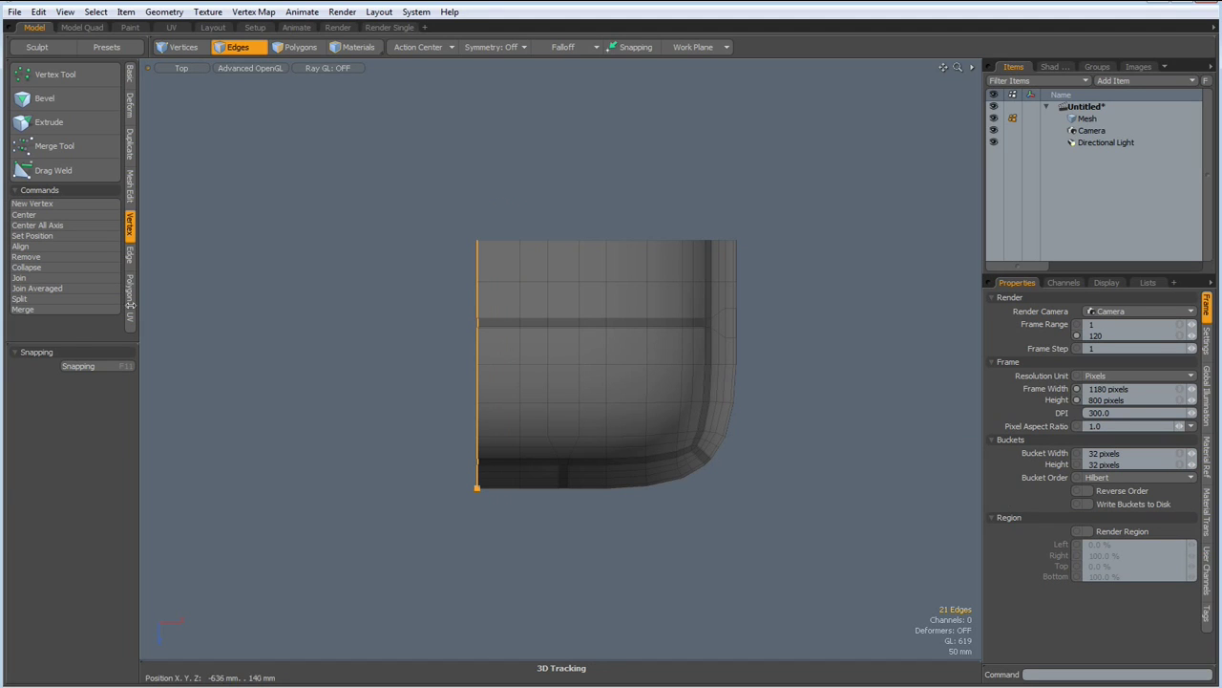
left_click(42, 235)
left_click(991, 462)
left_click(1134, 463)
- Select the section's lower open border edges in the Front view and set their Y position to 0 mm
key("KP_1")
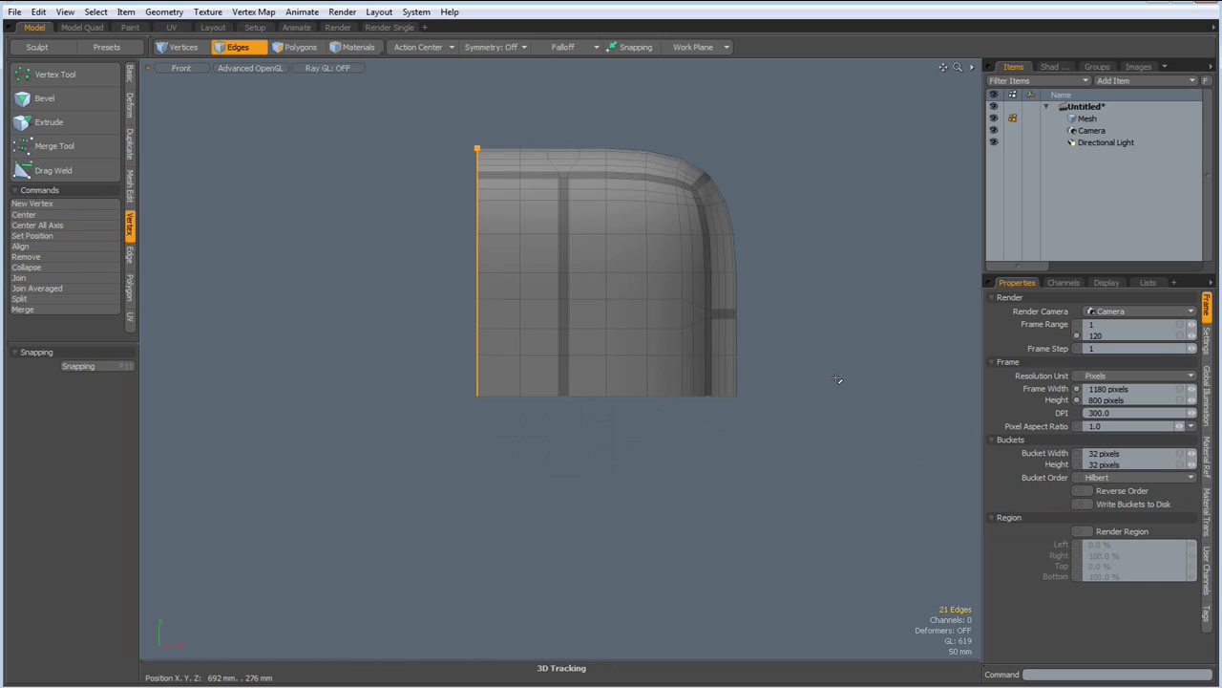
left_click_drag(420, 387, 818, 445)
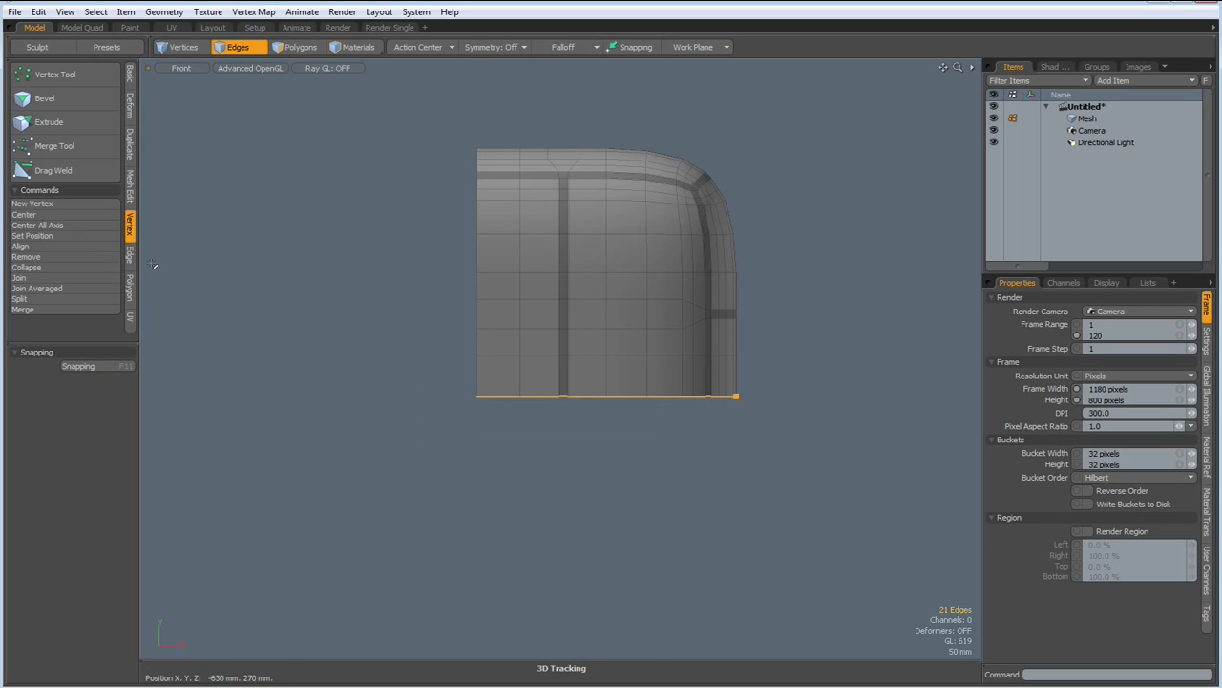
left_click(32, 235)
left_click(1041, 461)
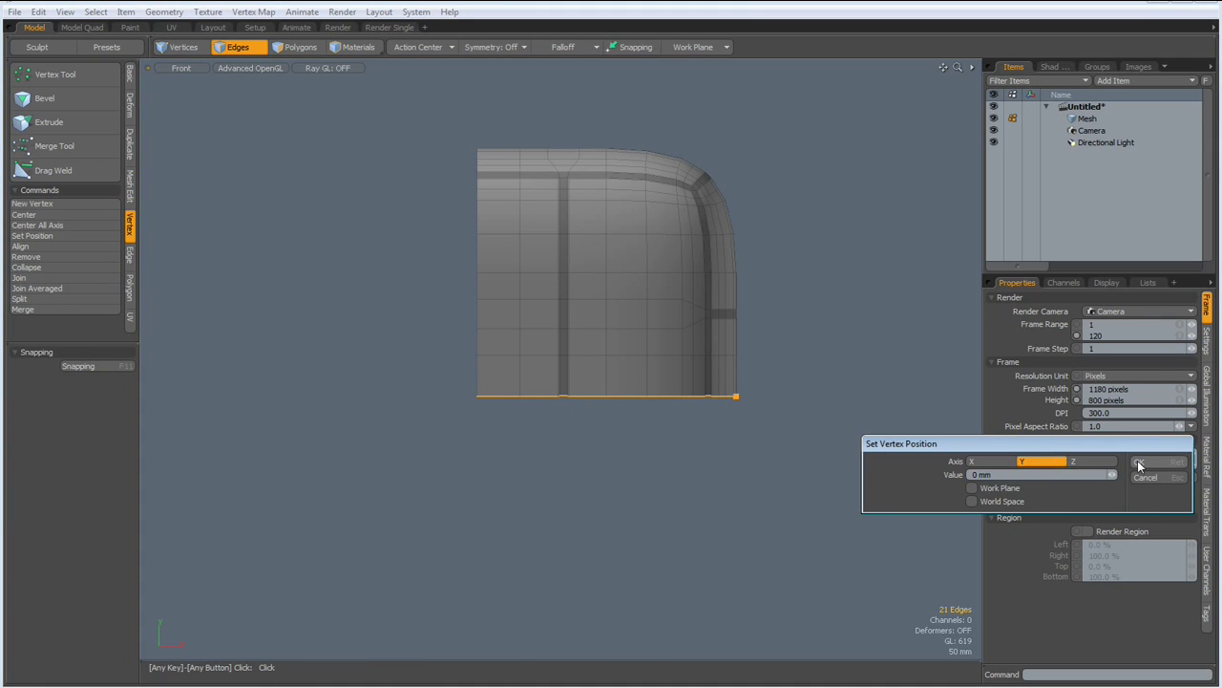
left_click(1138, 462)
- Mirror the whole section across the Z axis from center 0 mm with vertices merged
key("3")
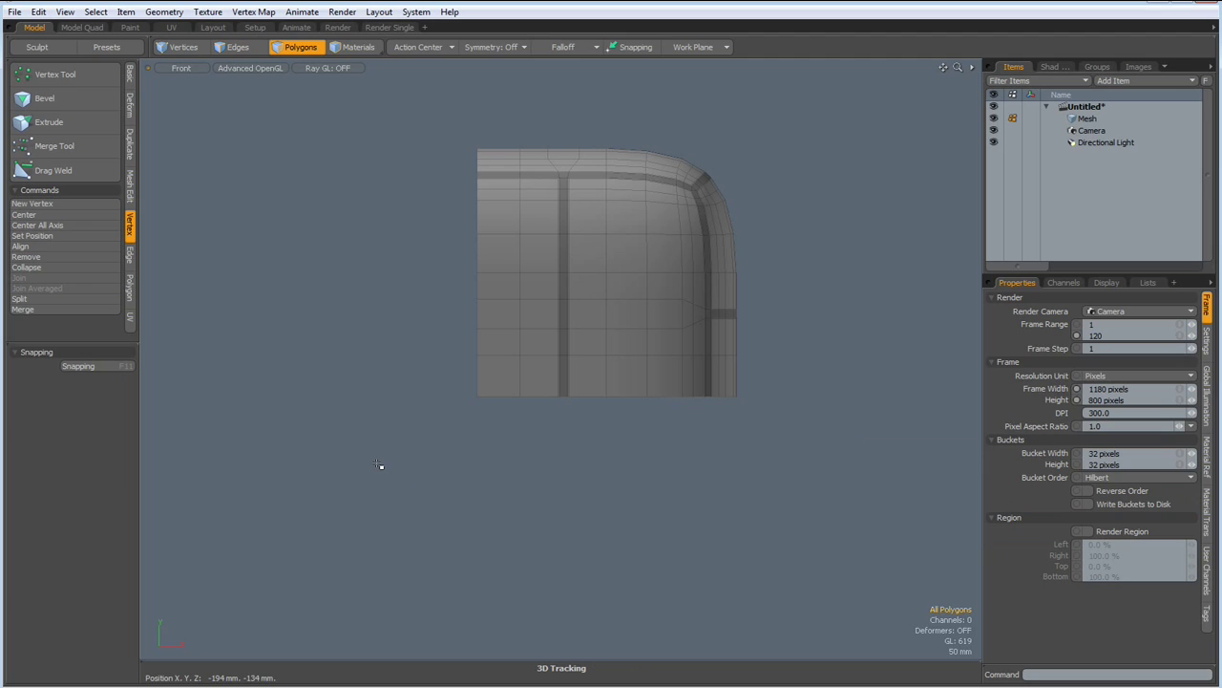
left_click(131, 145)
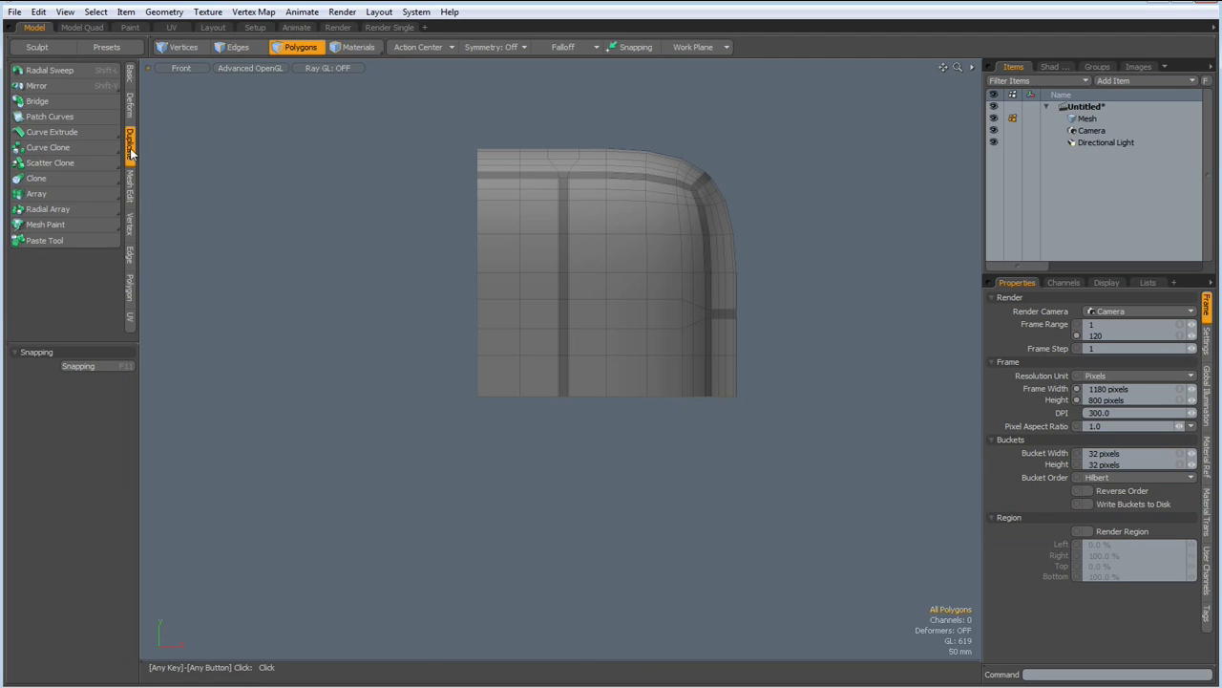
key("1")
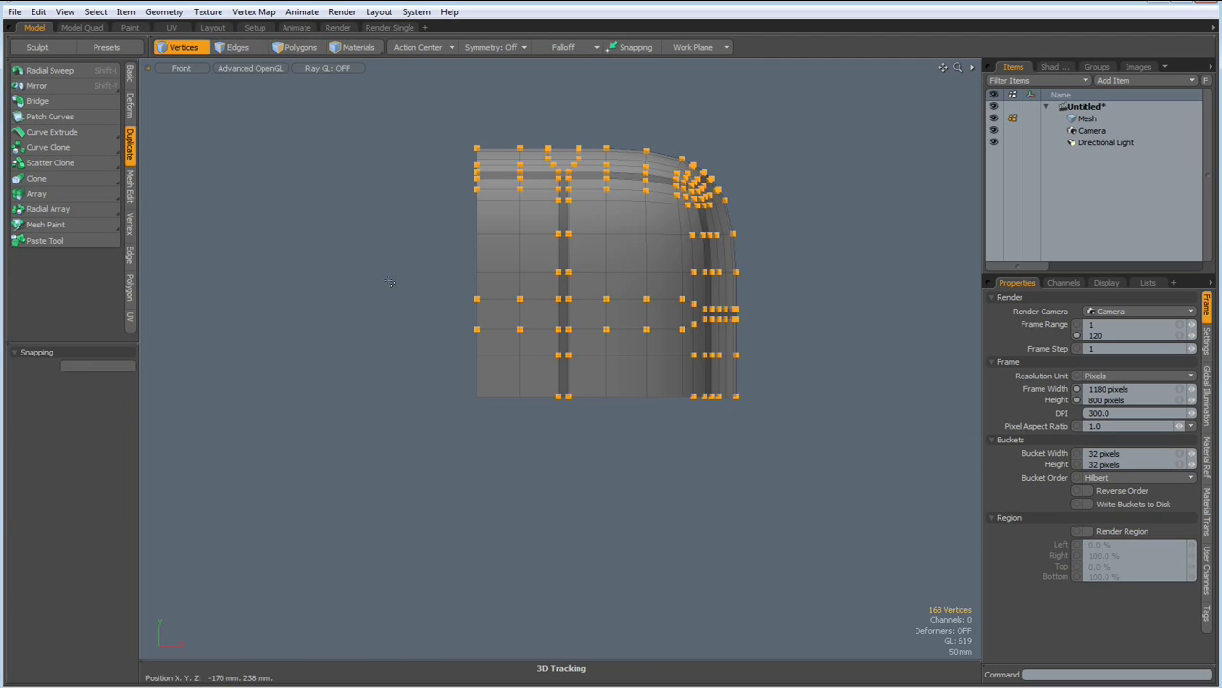
key("ctrl+space")
left_click(422, 253)
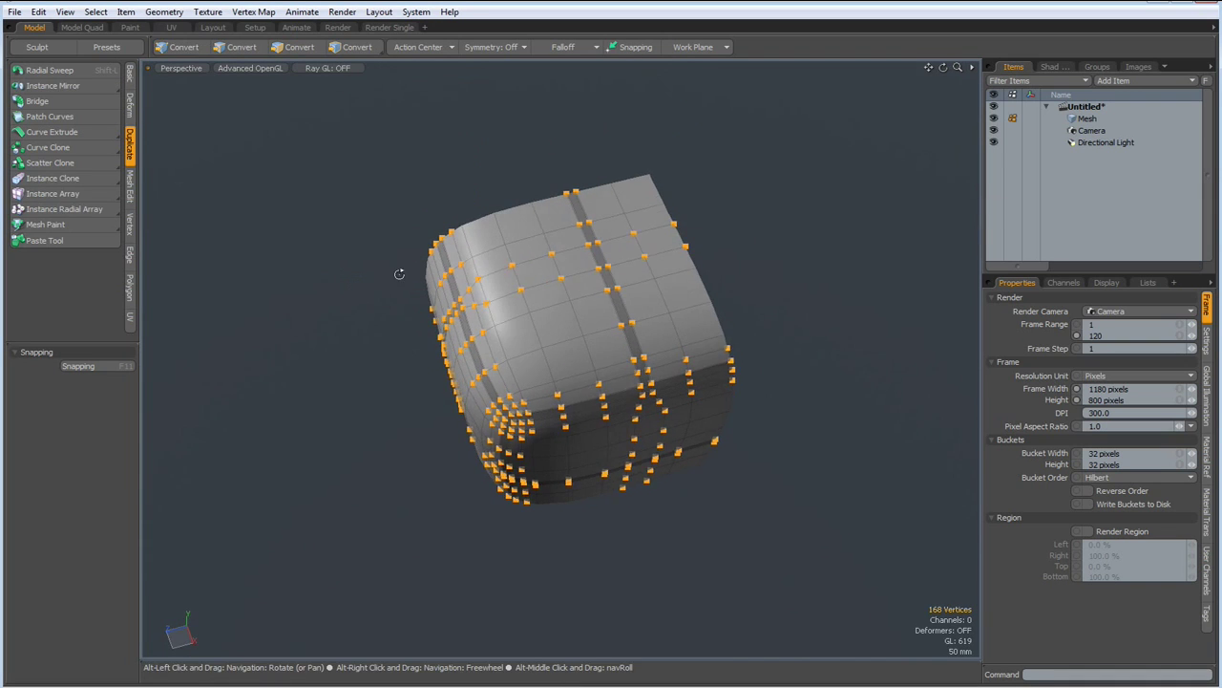
left_click(323, 287)
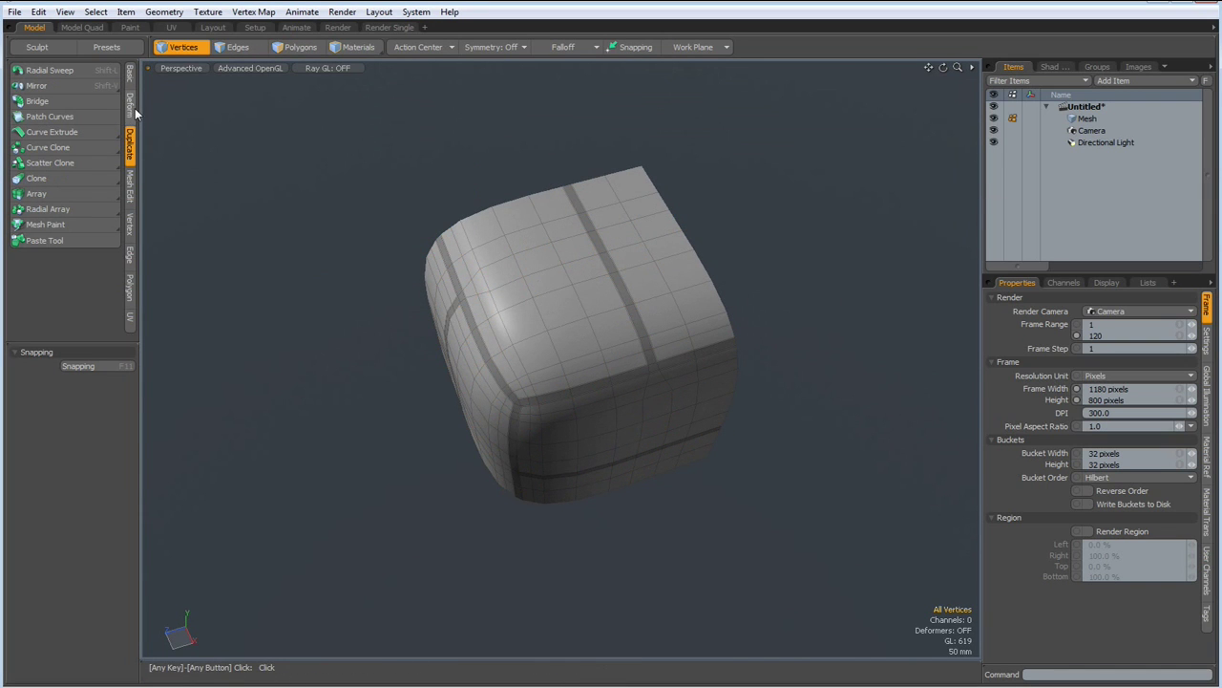
left_click(43, 85)
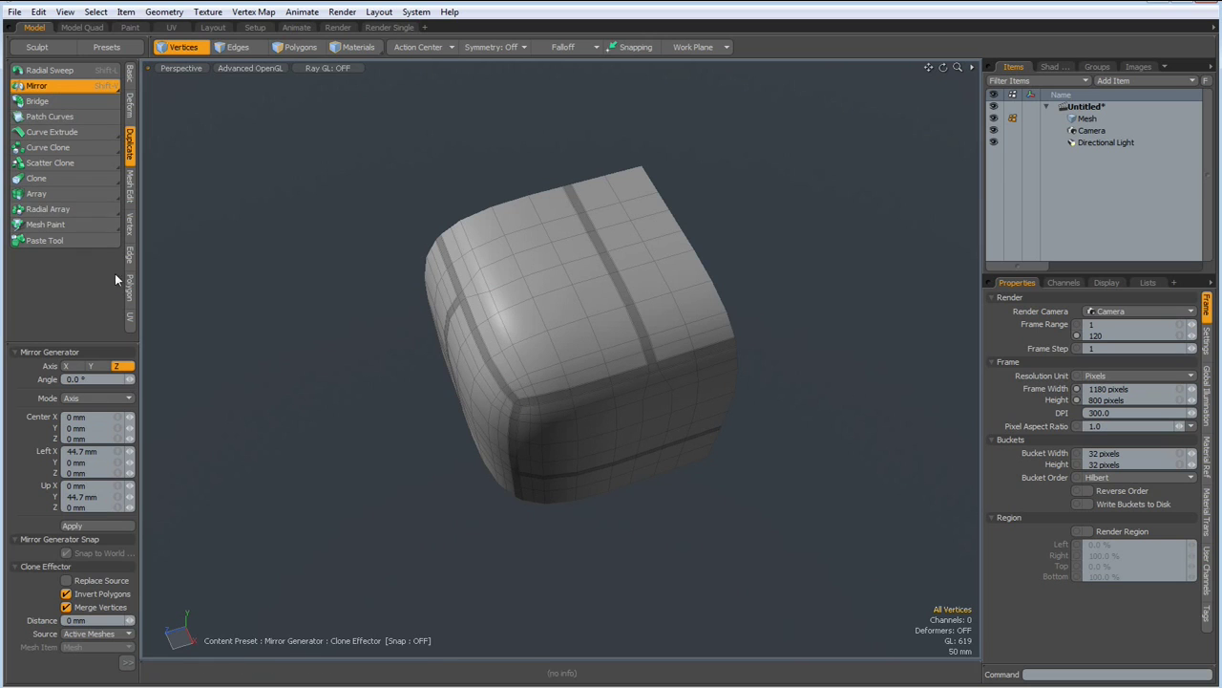
left_click(93, 526)
- Mirror the resulting mesh across the Y axis and then across the X axis to complete the cube
left_click(91, 366)
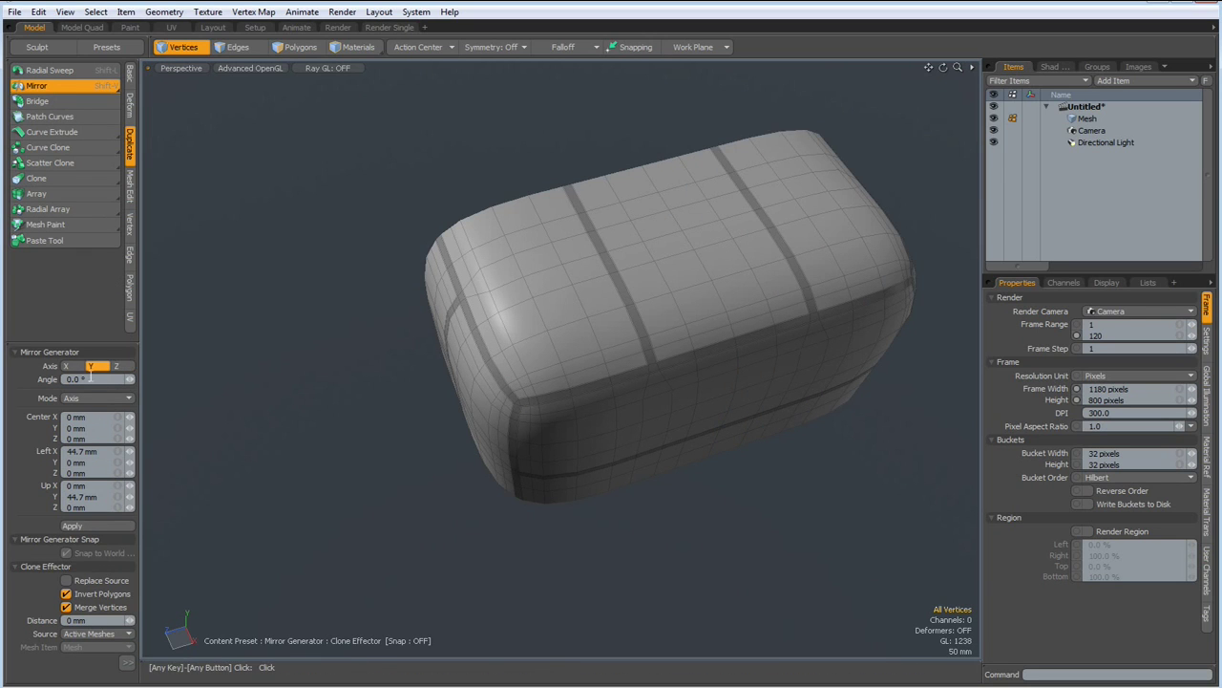
left_click(82, 525)
left_click(71, 367)
left_click(80, 526)
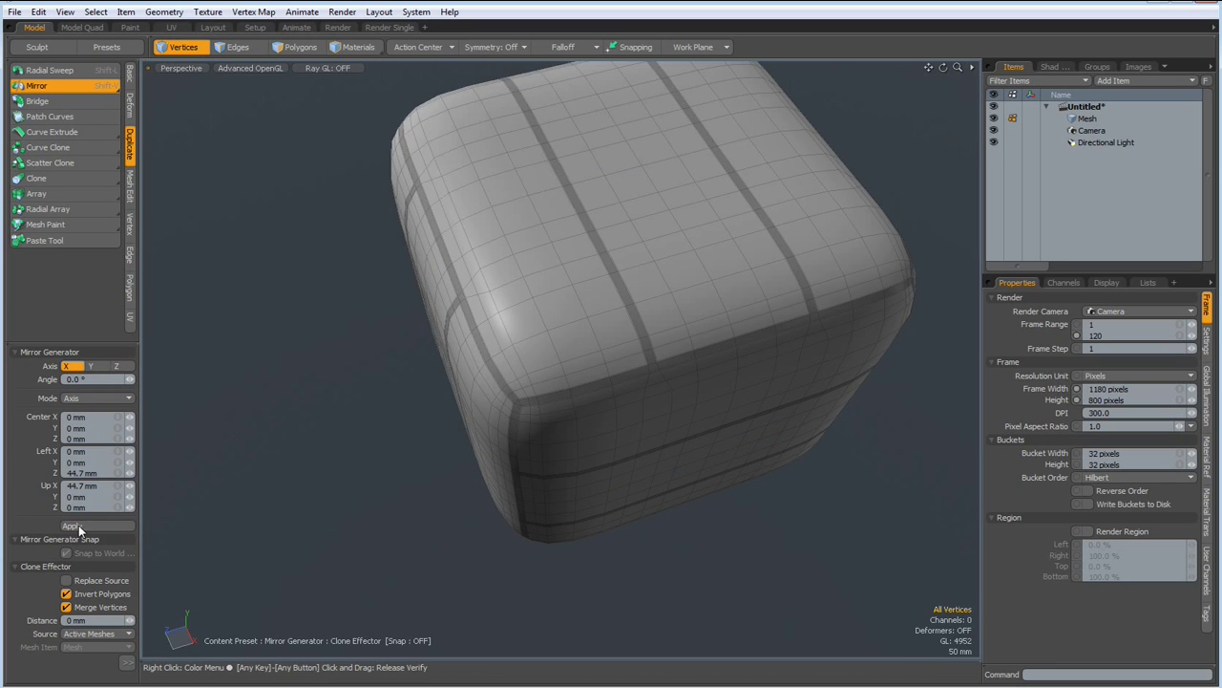
- Scale the complete cube uniformly to 50% about its center
key("Tab")
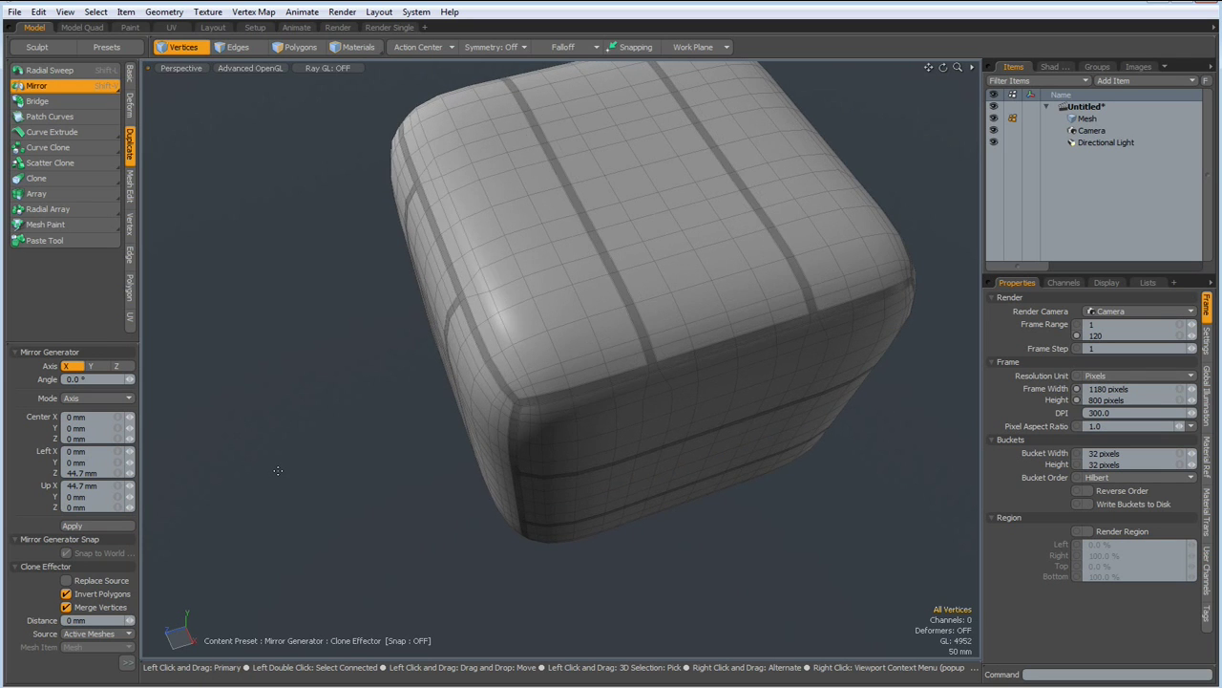
key("Tab")
scroll(308, 491, "down", 3)
left_click_drag(308, 491, 476, 386, "alt")
left_click_drag(570, 404, 503, 392, "alt")
key("r")
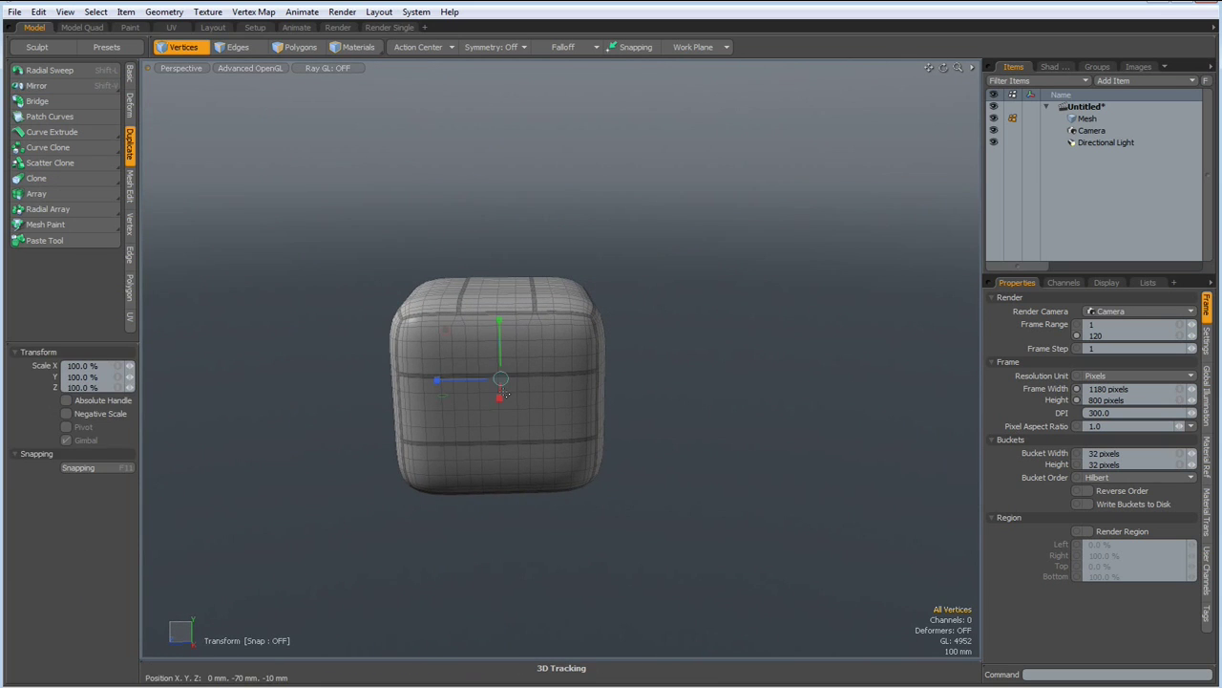
scroll(509, 380, "up", 4)
left_click_drag(493, 378, 443, 382)
left_click(117, 368)
type("50")
key("Return")
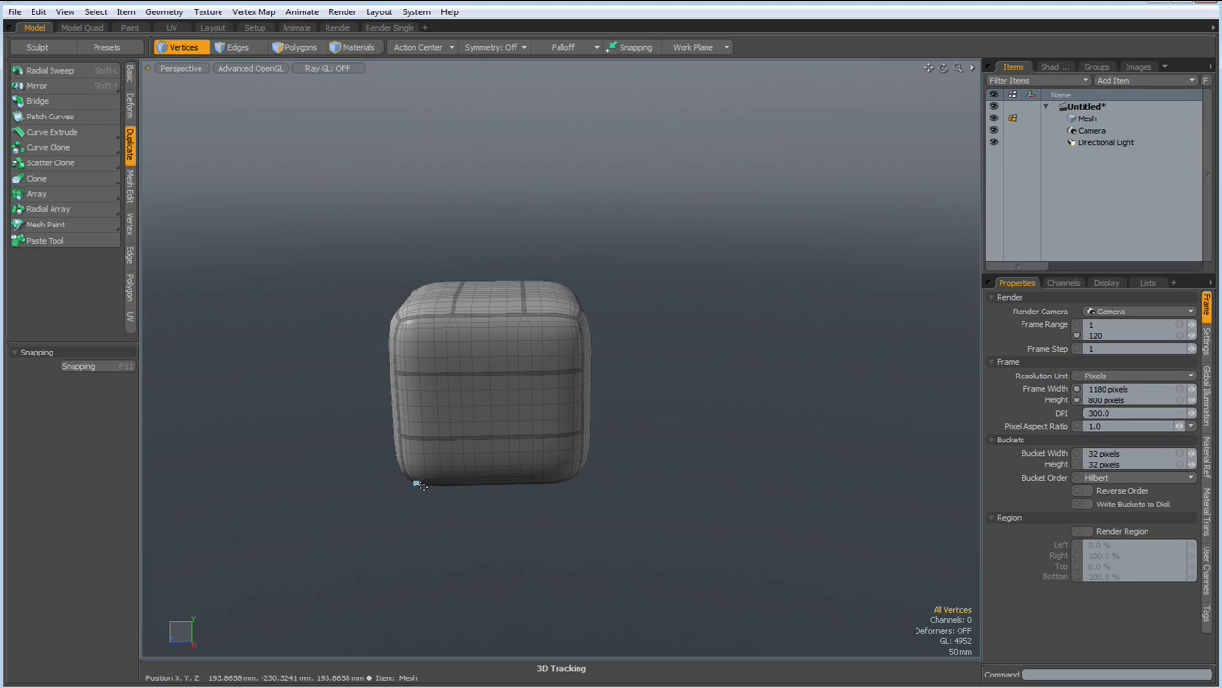
- Add a new mesh item and create a sphere in it that encloses the cube
key("n")
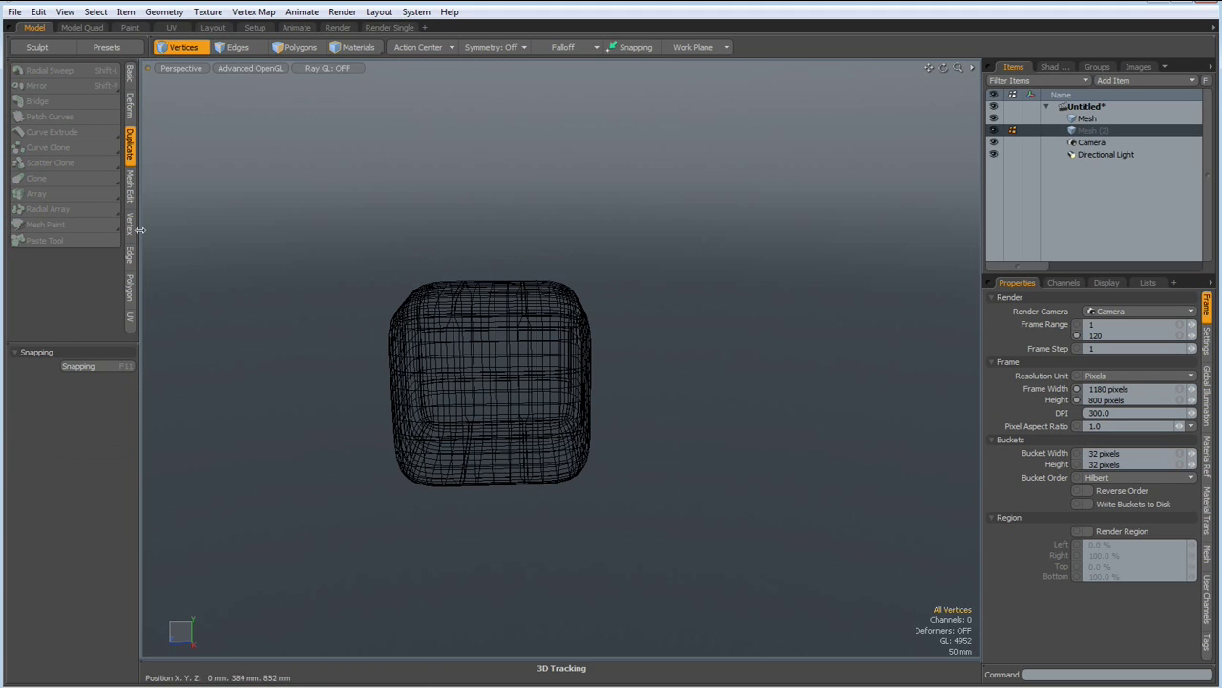
left_click(128, 80)
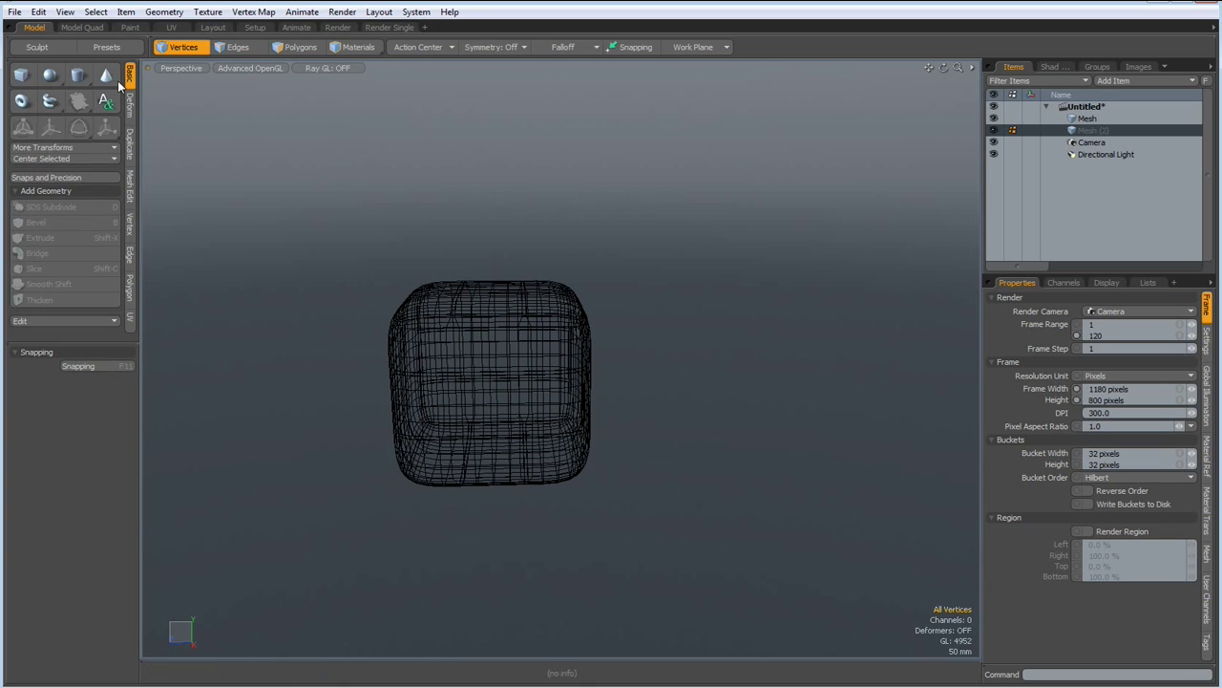
left_click(50, 77)
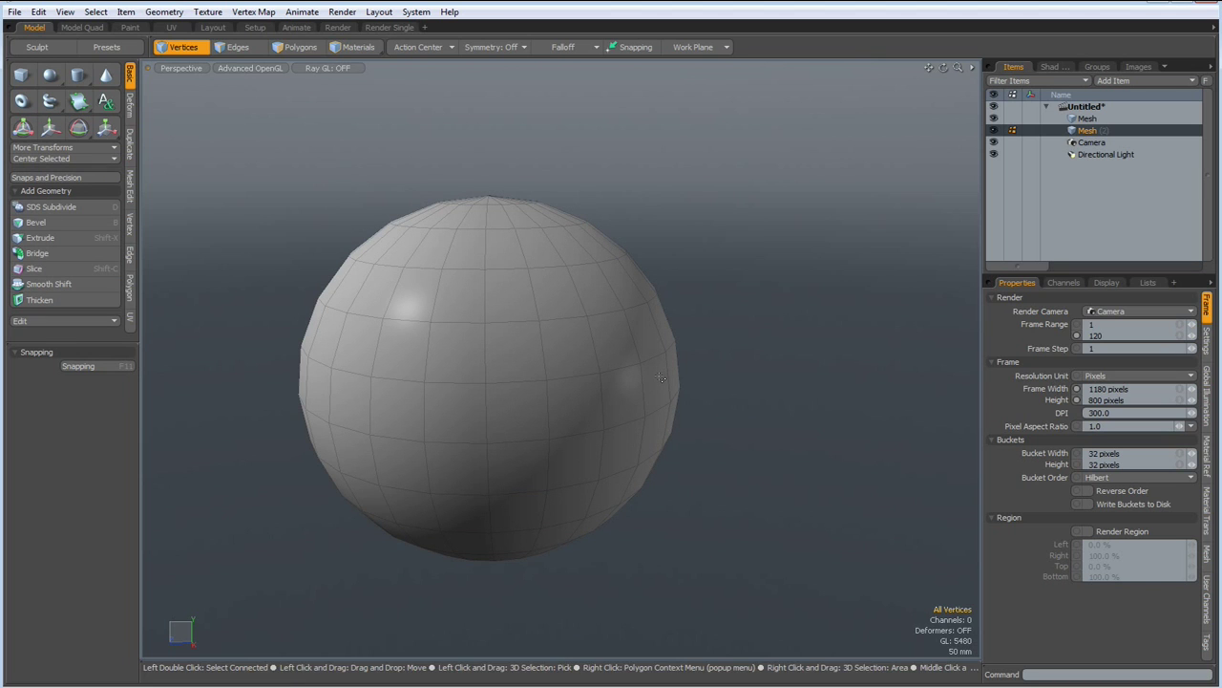
- Scale the cube mesh with the Background constraint, Vector geometry constraint and 0 mm offset so it conforms to the sphere
left_click(1076, 119)
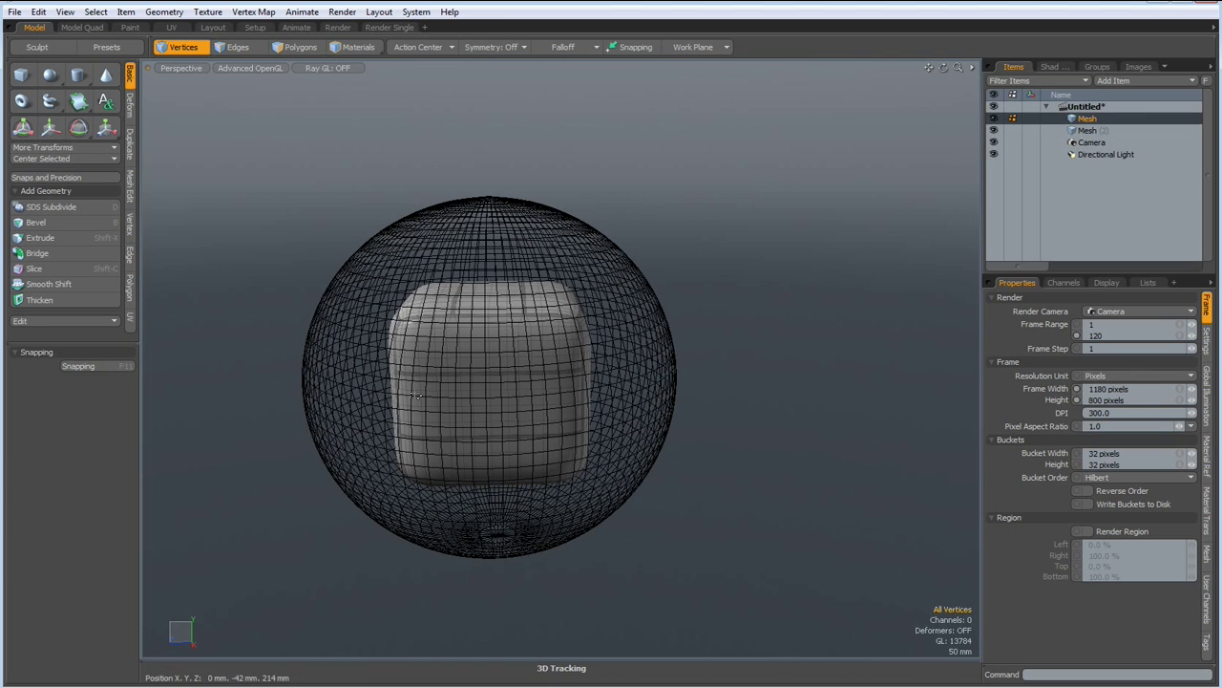
key("r")
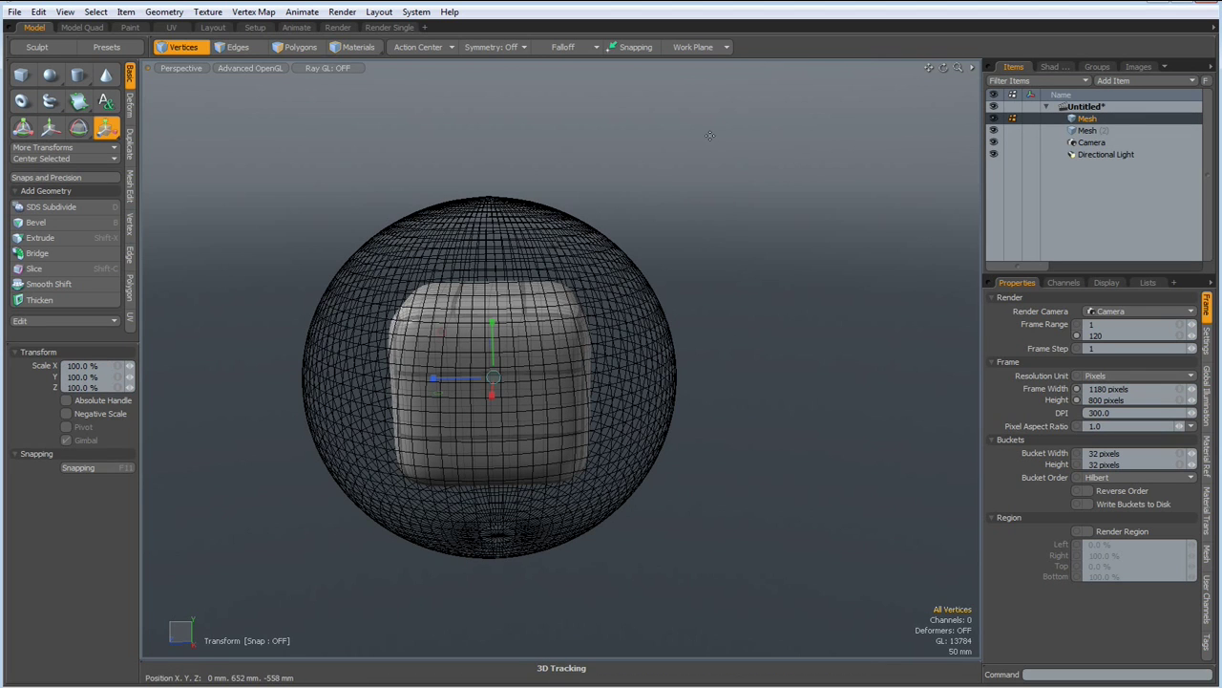
key("F11")
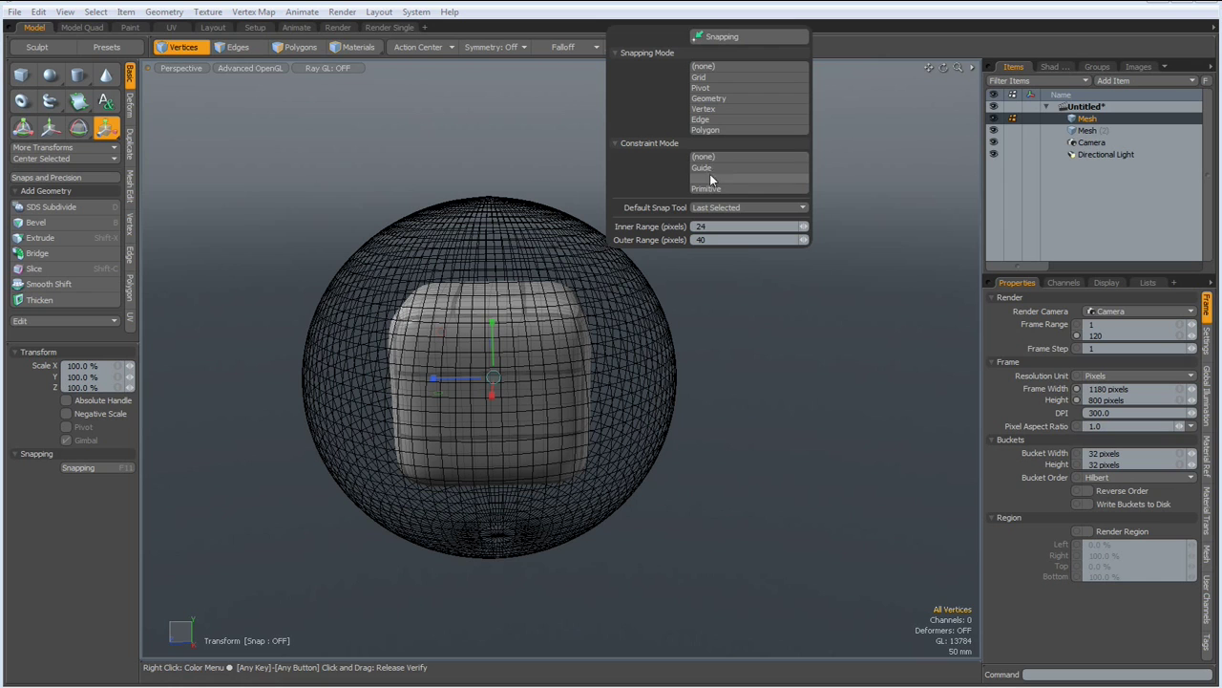
left_click(711, 179)
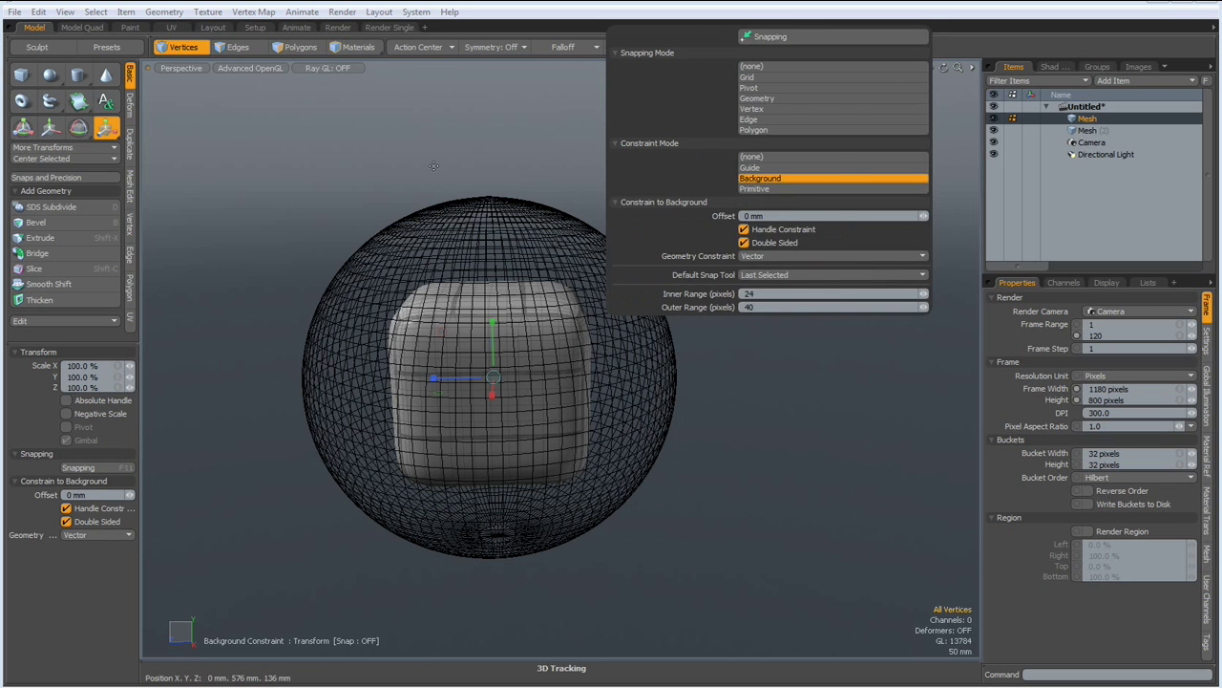
scroll(498, 378, "up", 3)
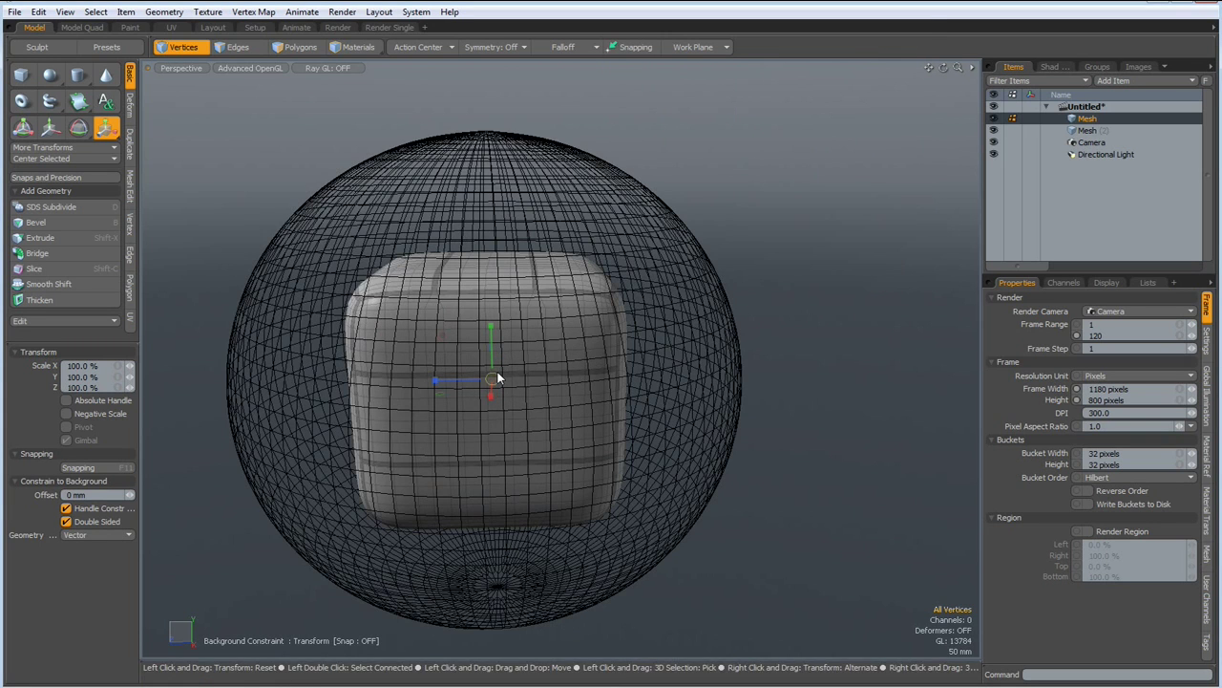
left_click_drag(492, 379, 589, 377)
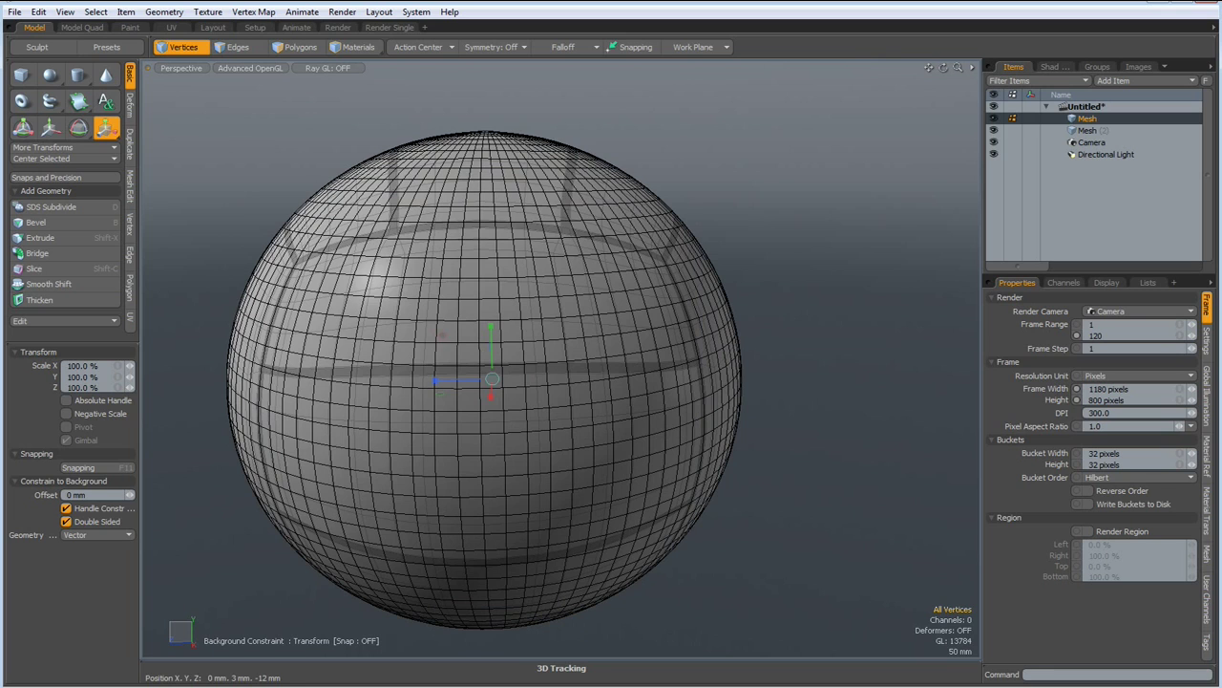
- Hide the background sphere mesh and end the scale transform so only the conformed ball mesh is displayed
scroll(701, 345, "down", 2)
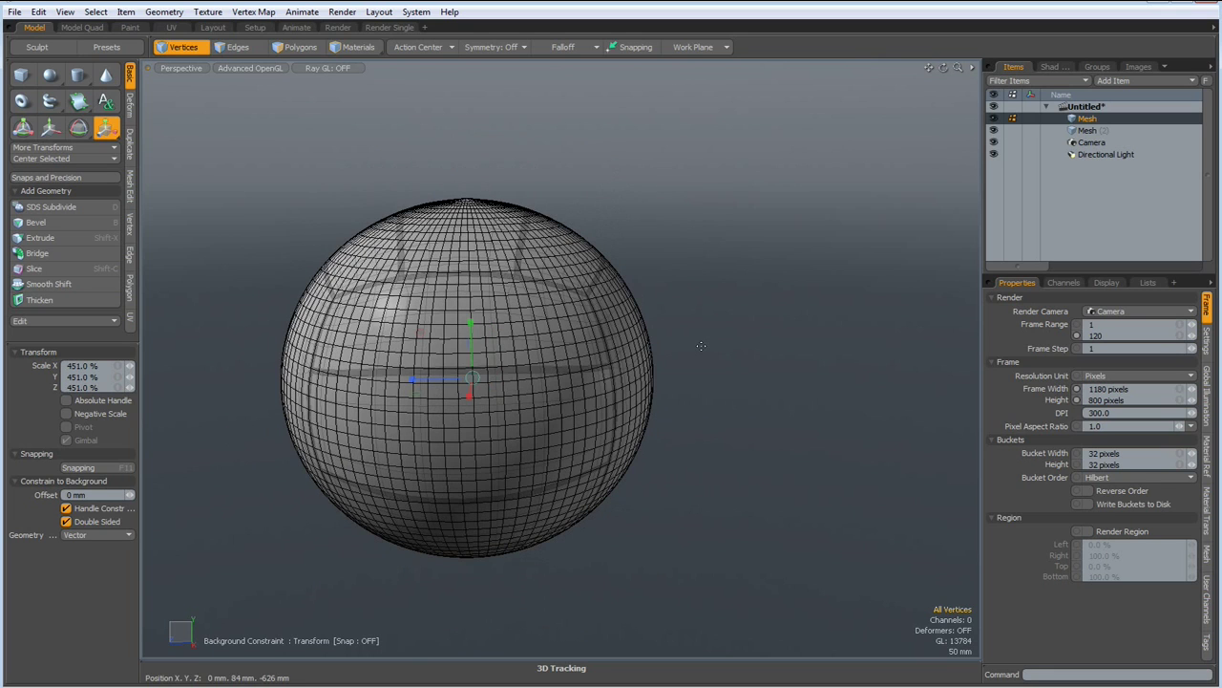
left_click(994, 129)
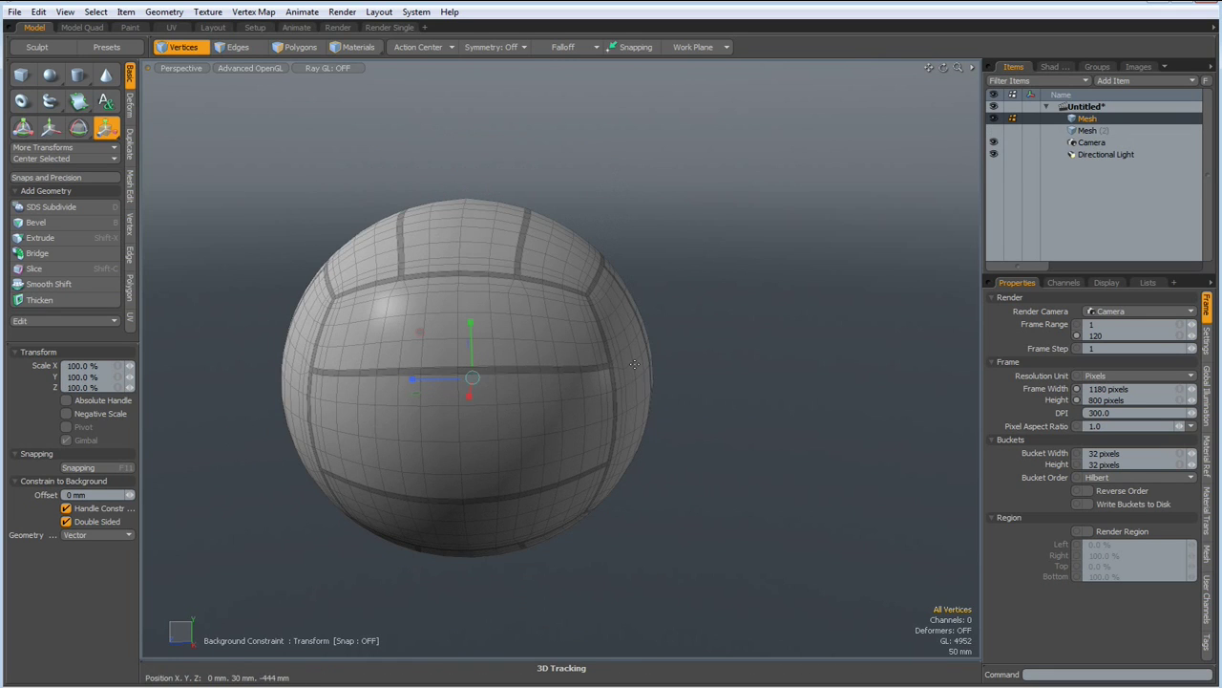
key("space")
left_click_drag(391, 319, 500, 312, "alt+shift")
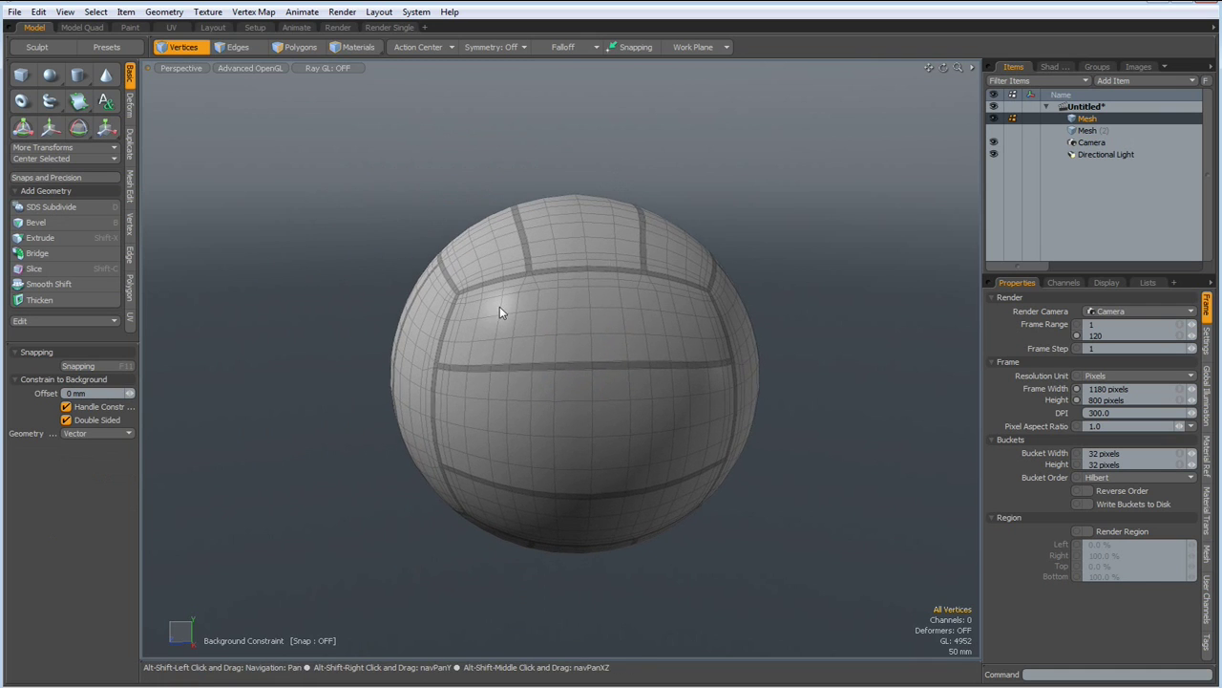
scroll(500, 312, "up", 2)
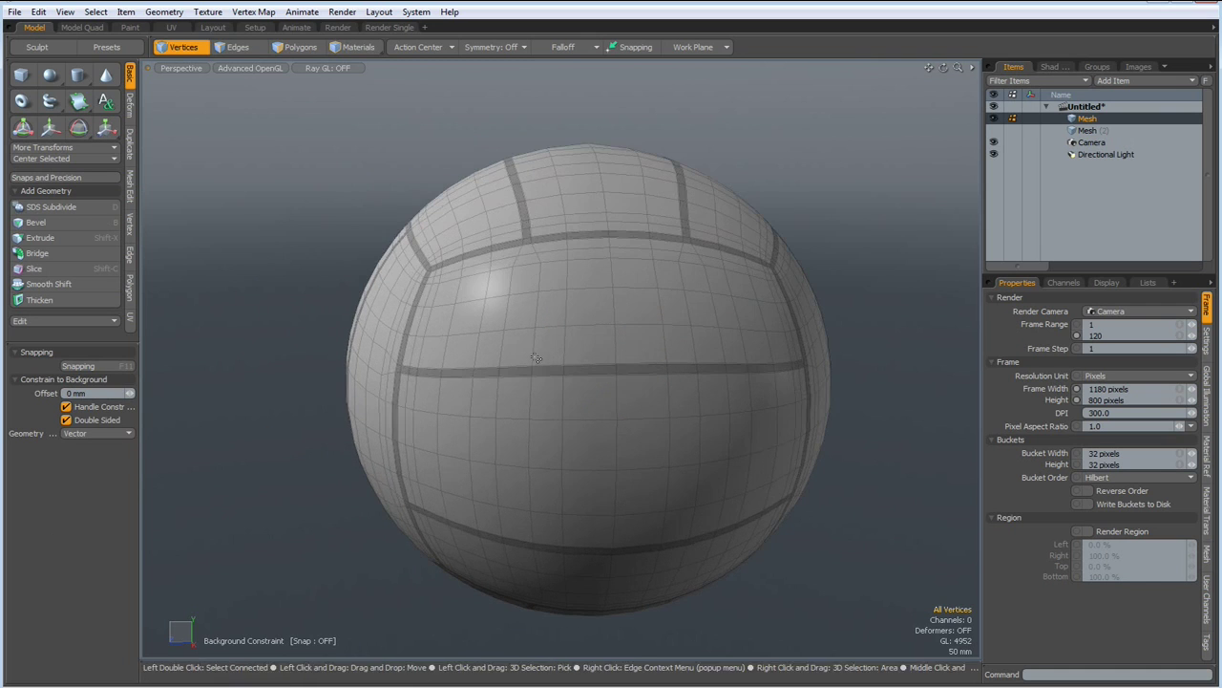
- Select the Seams material on the ball and convert that selection to polygons
left_click(359, 48)
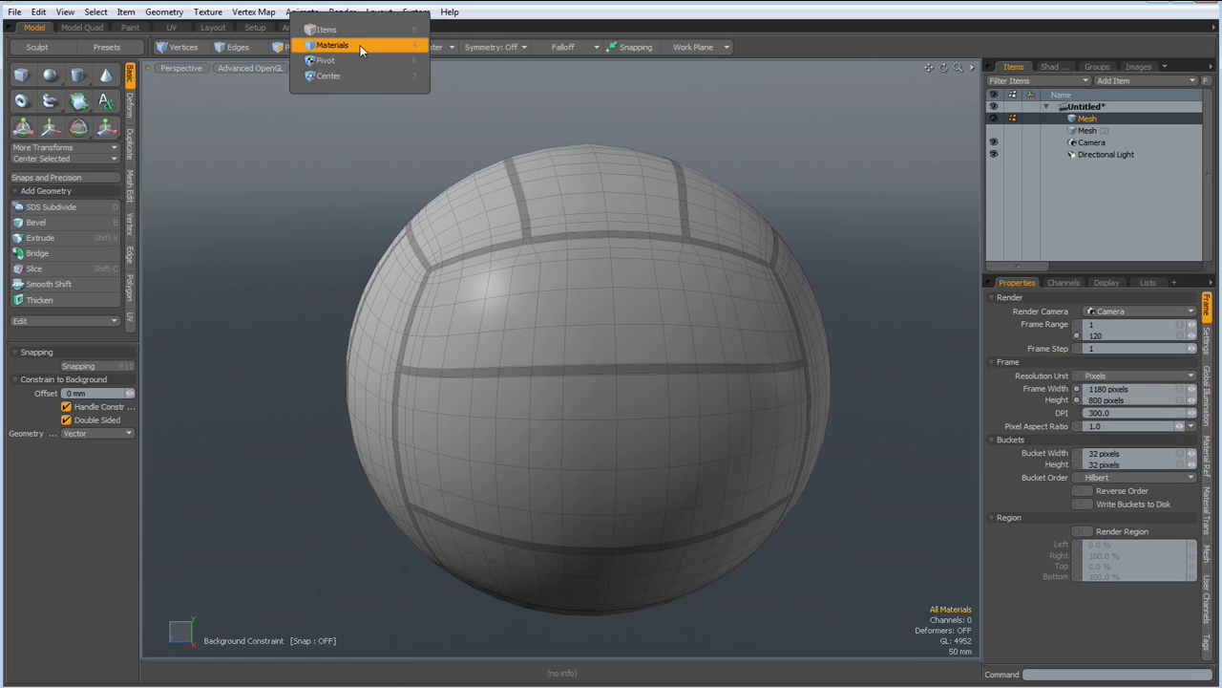
left_click(360, 45)
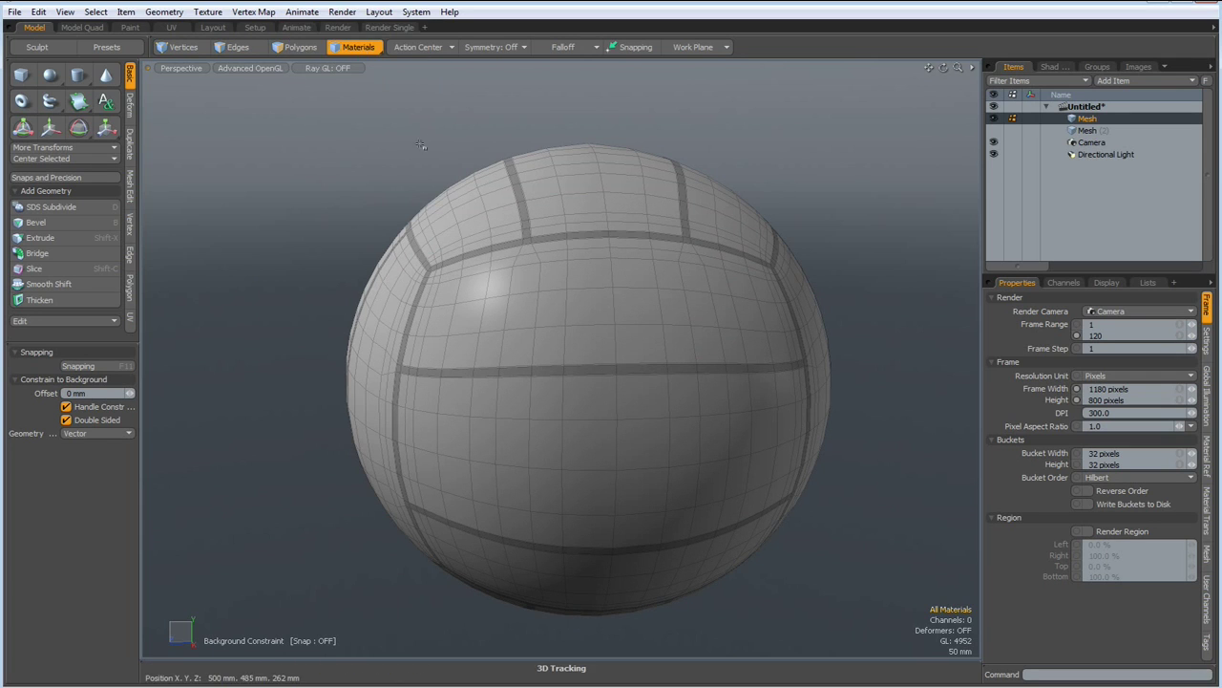
left_click(486, 251)
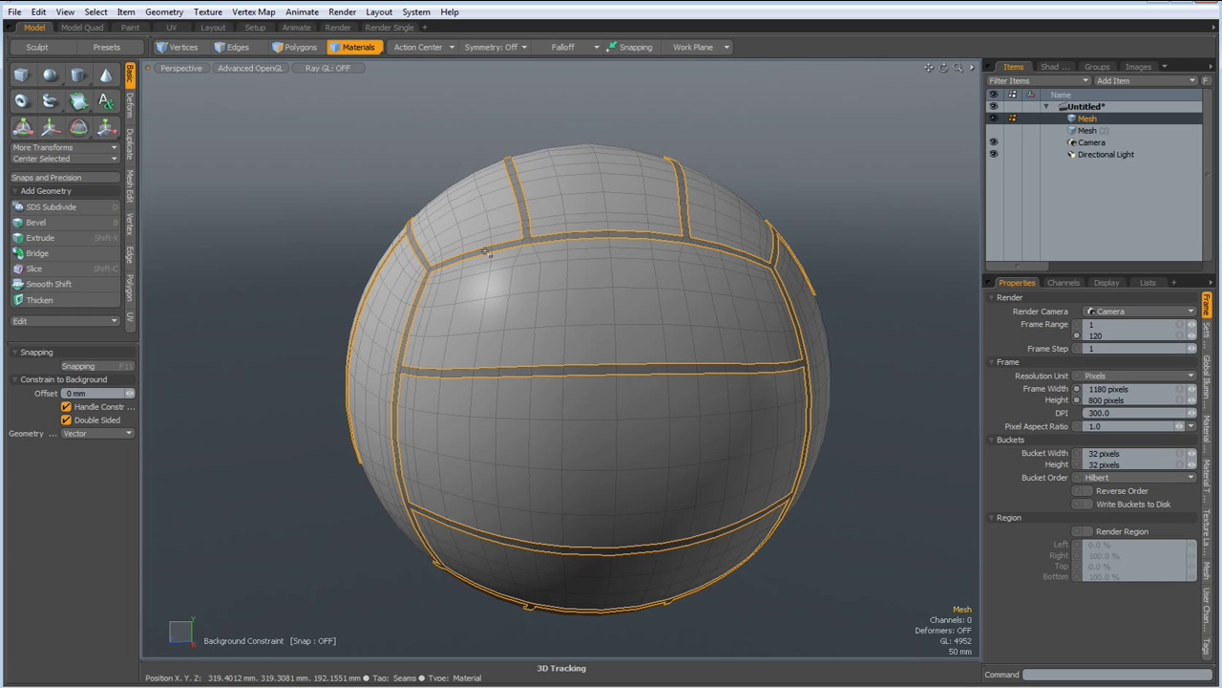
key("alt")
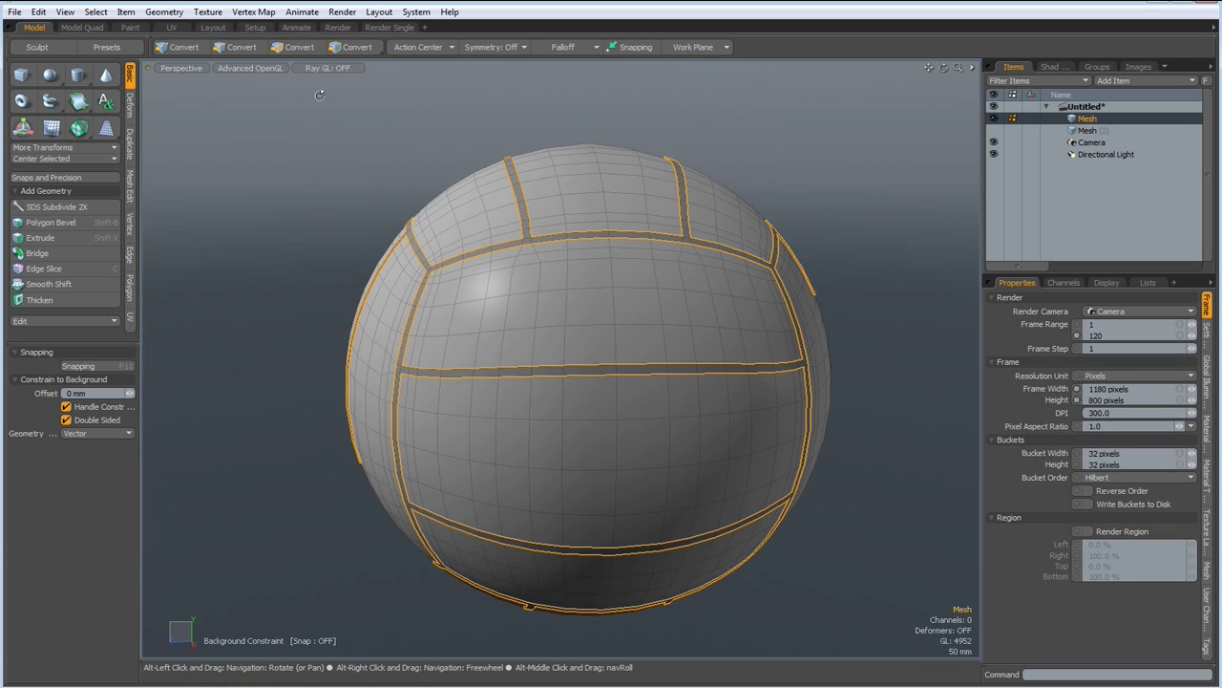
left_click(296, 47, "alt")
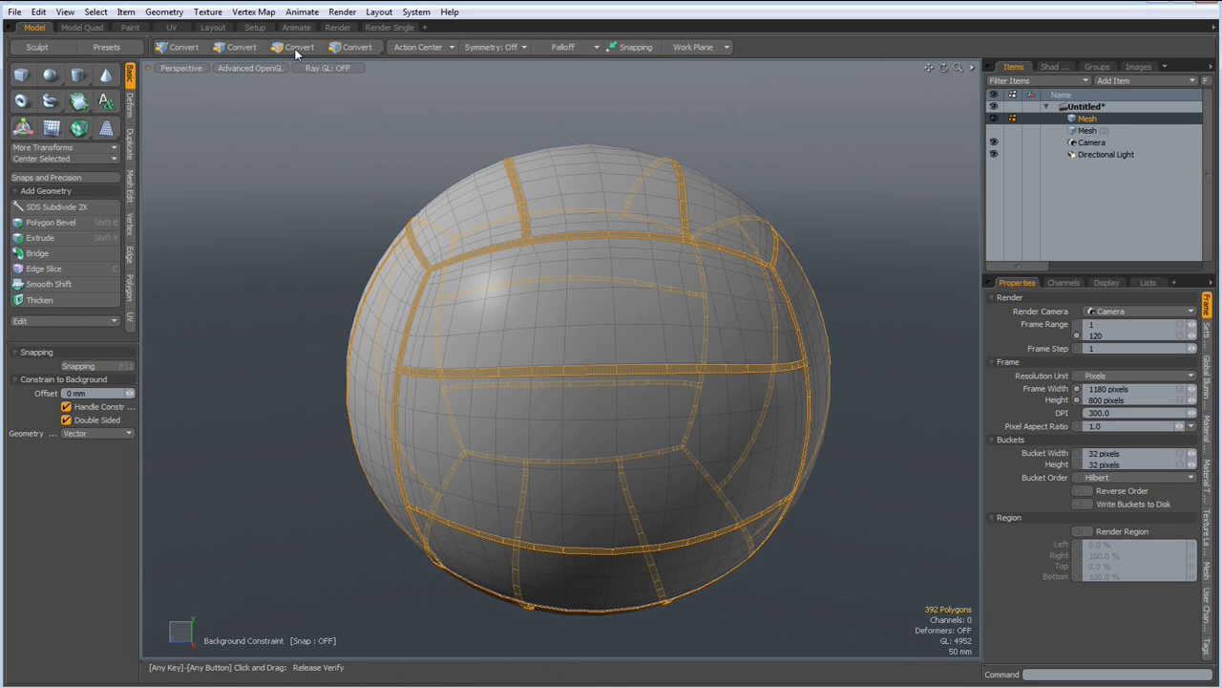
- Bevel the seam polygons slightly inward with Group Polygons enabled to form grooves between the panels, and clear the selection
key("shift+b")
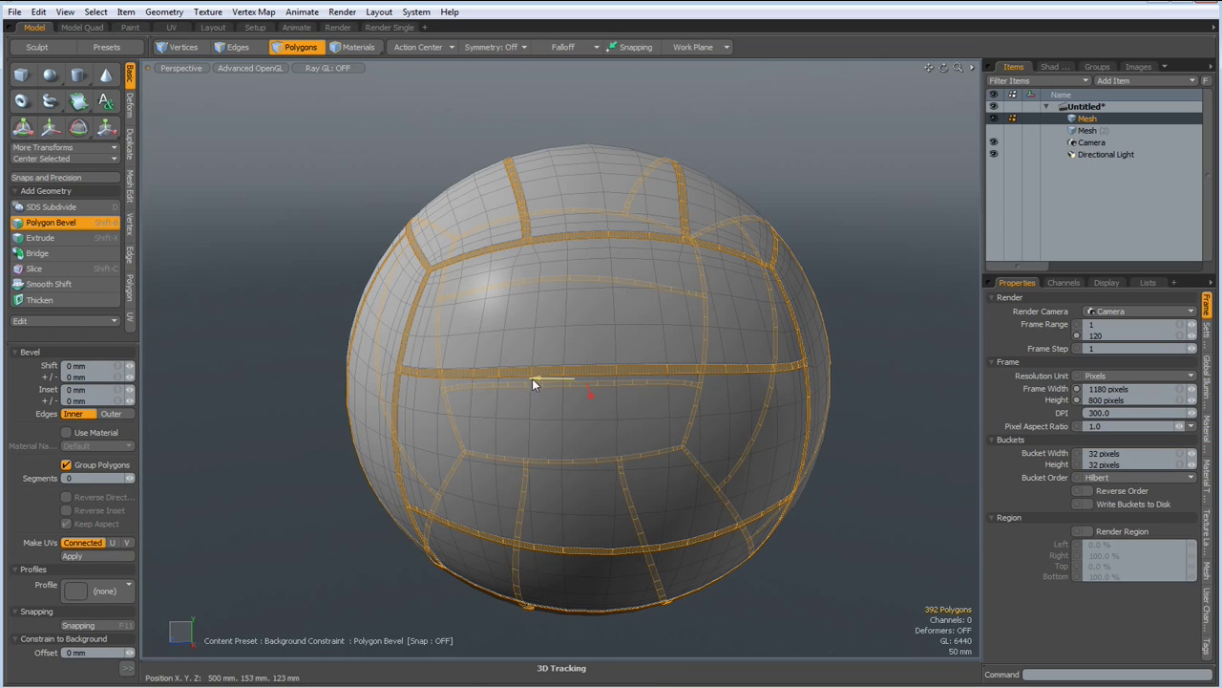
mouse_move(532, 378)
left_mouse_down()
mouse_move(520, 379)
mouse_move(531, 378)
left_mouse_up()
key("space")
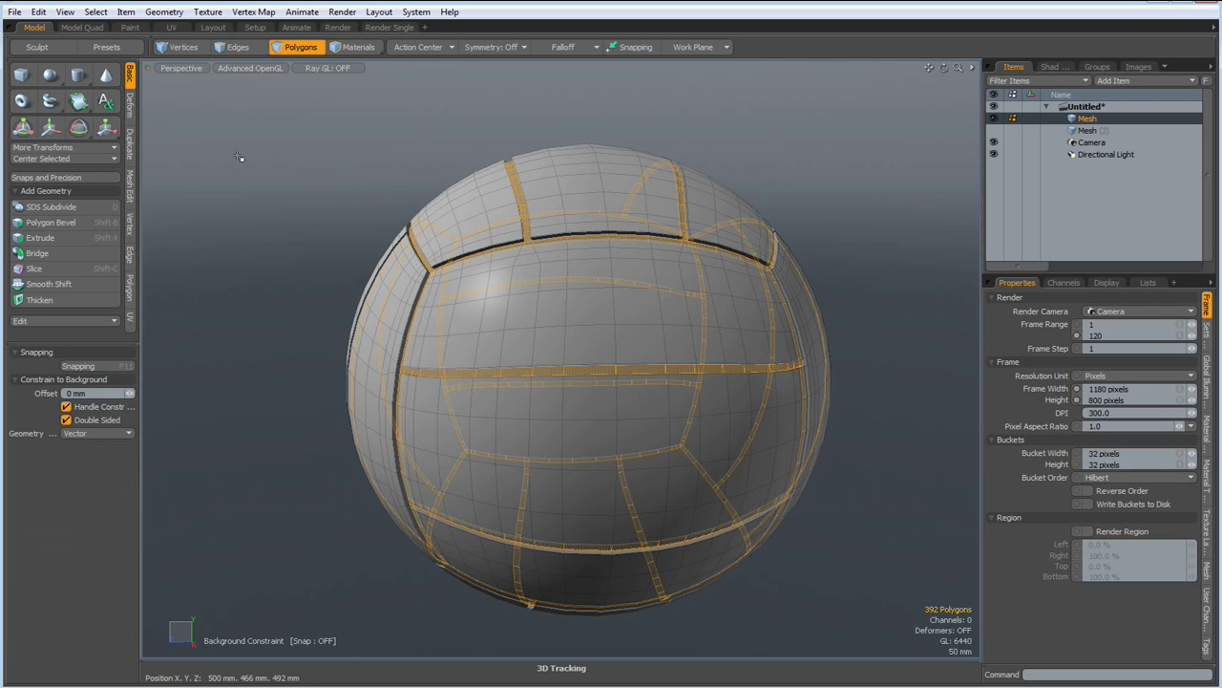
left_click(243, 158)
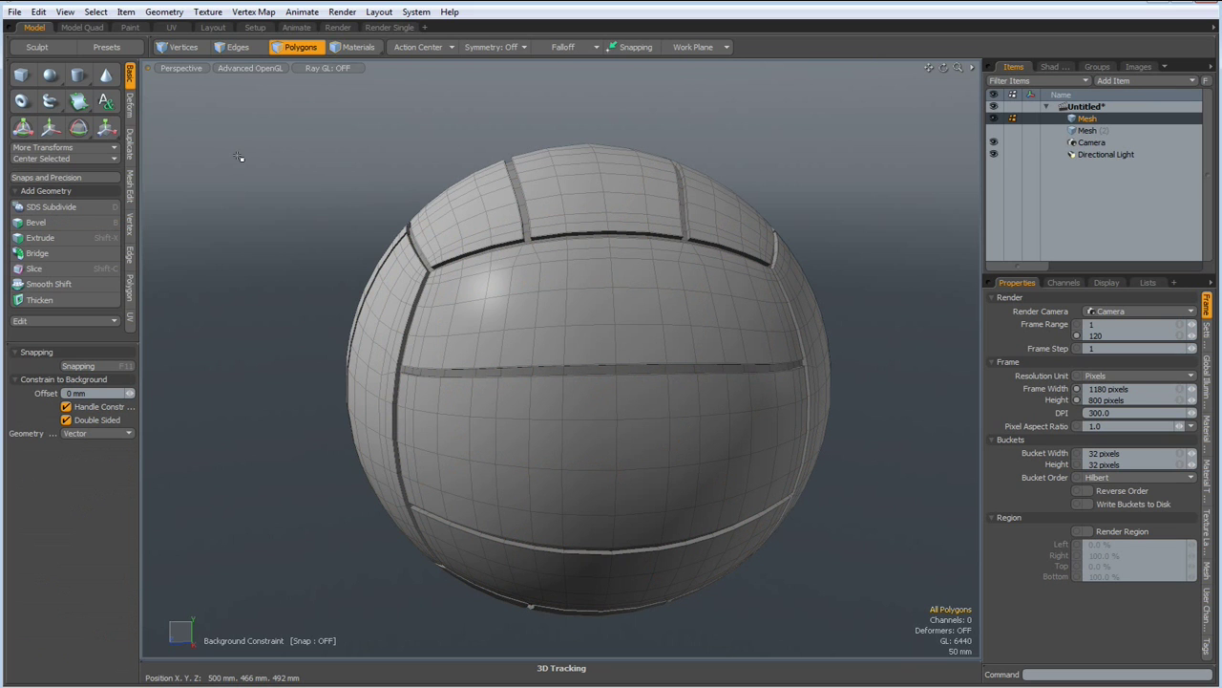
- Convert the ball mesh to subdivision surfaces and examine the smoothed panels and seam grooves
key("Tab")
left_click_drag(250, 197, 549, 341, "alt")
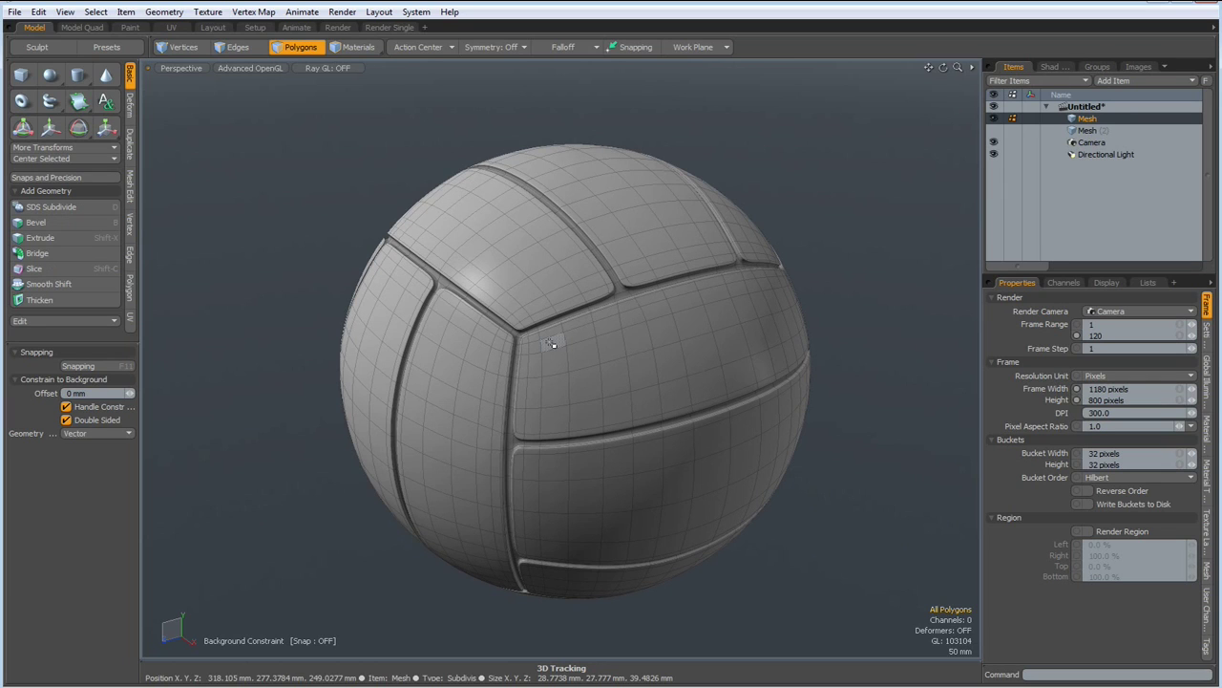
left_click_drag(959, 68, 1001, 74)
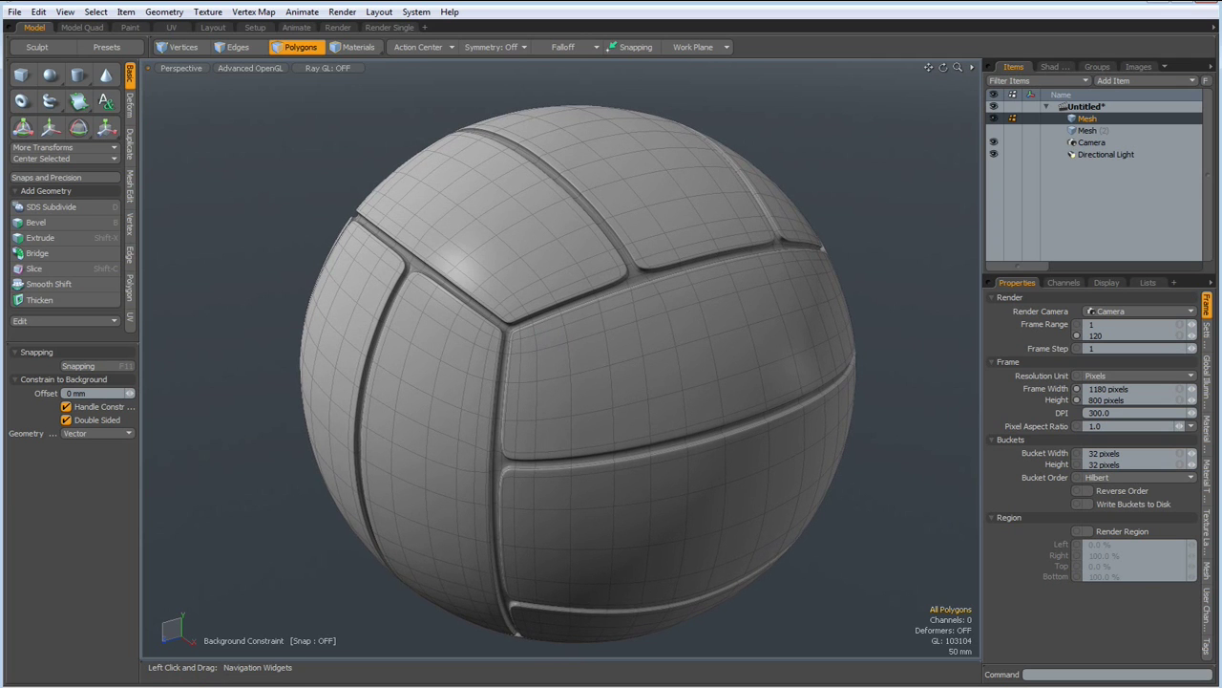
left_click_drag(804, 368, 775, 332, "alt")
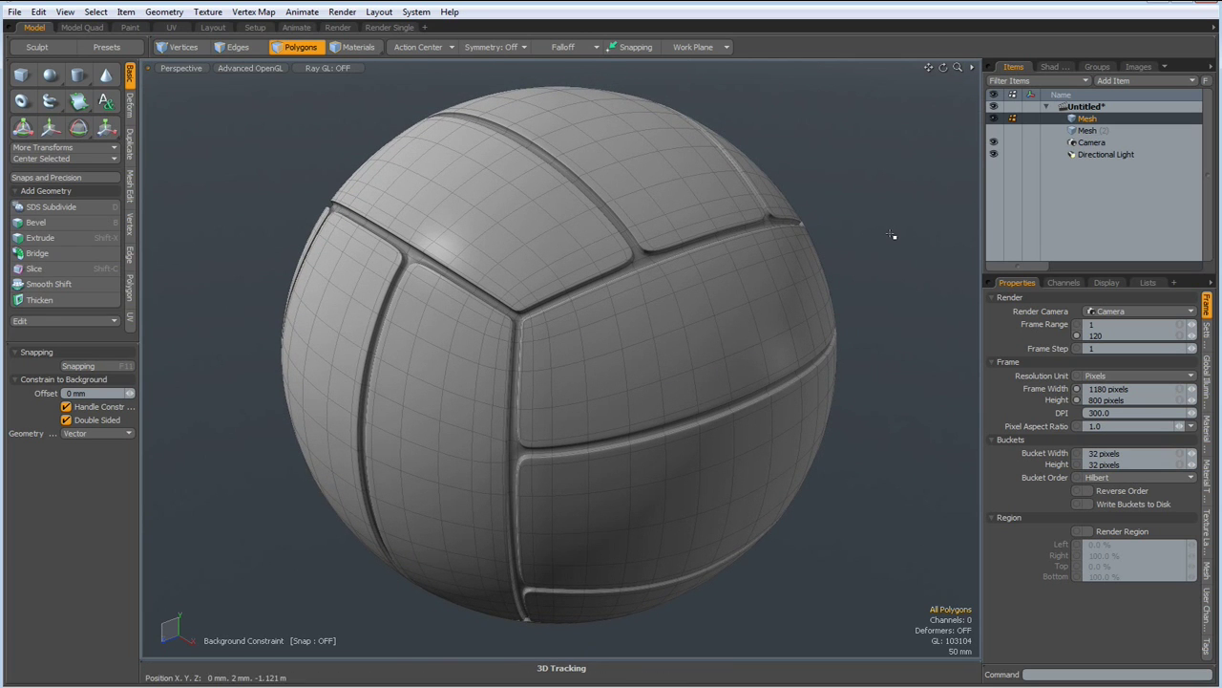
left_click_drag(893, 233, 869, 300, "alt")
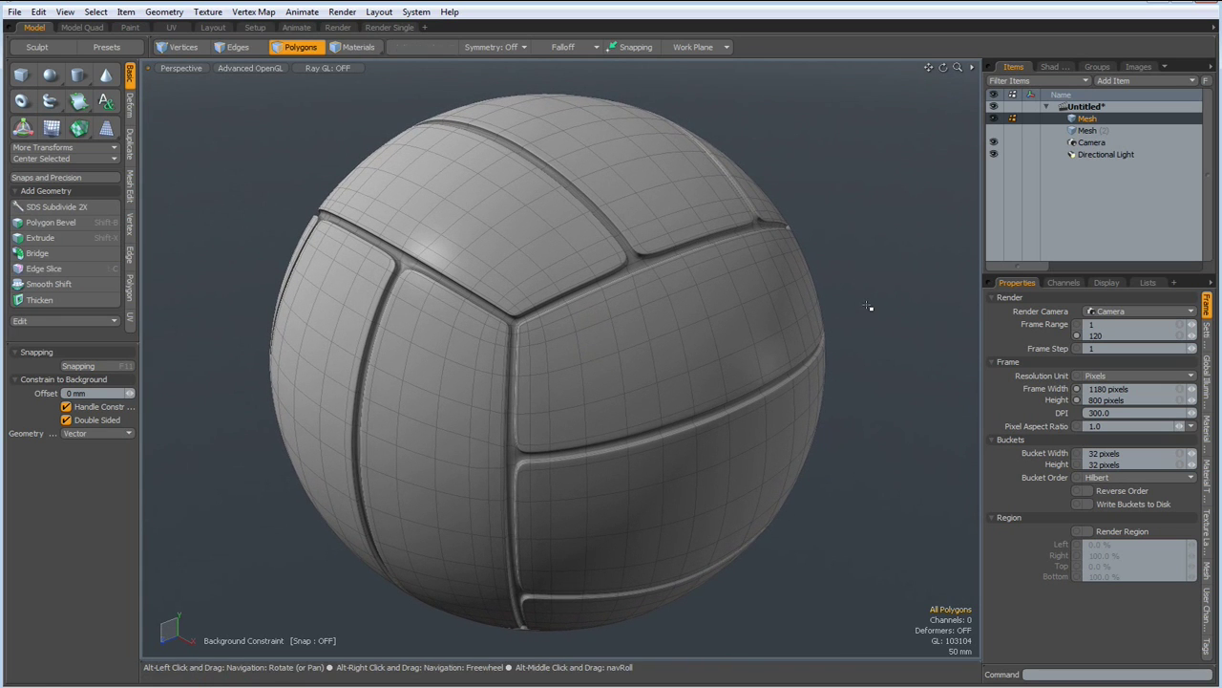